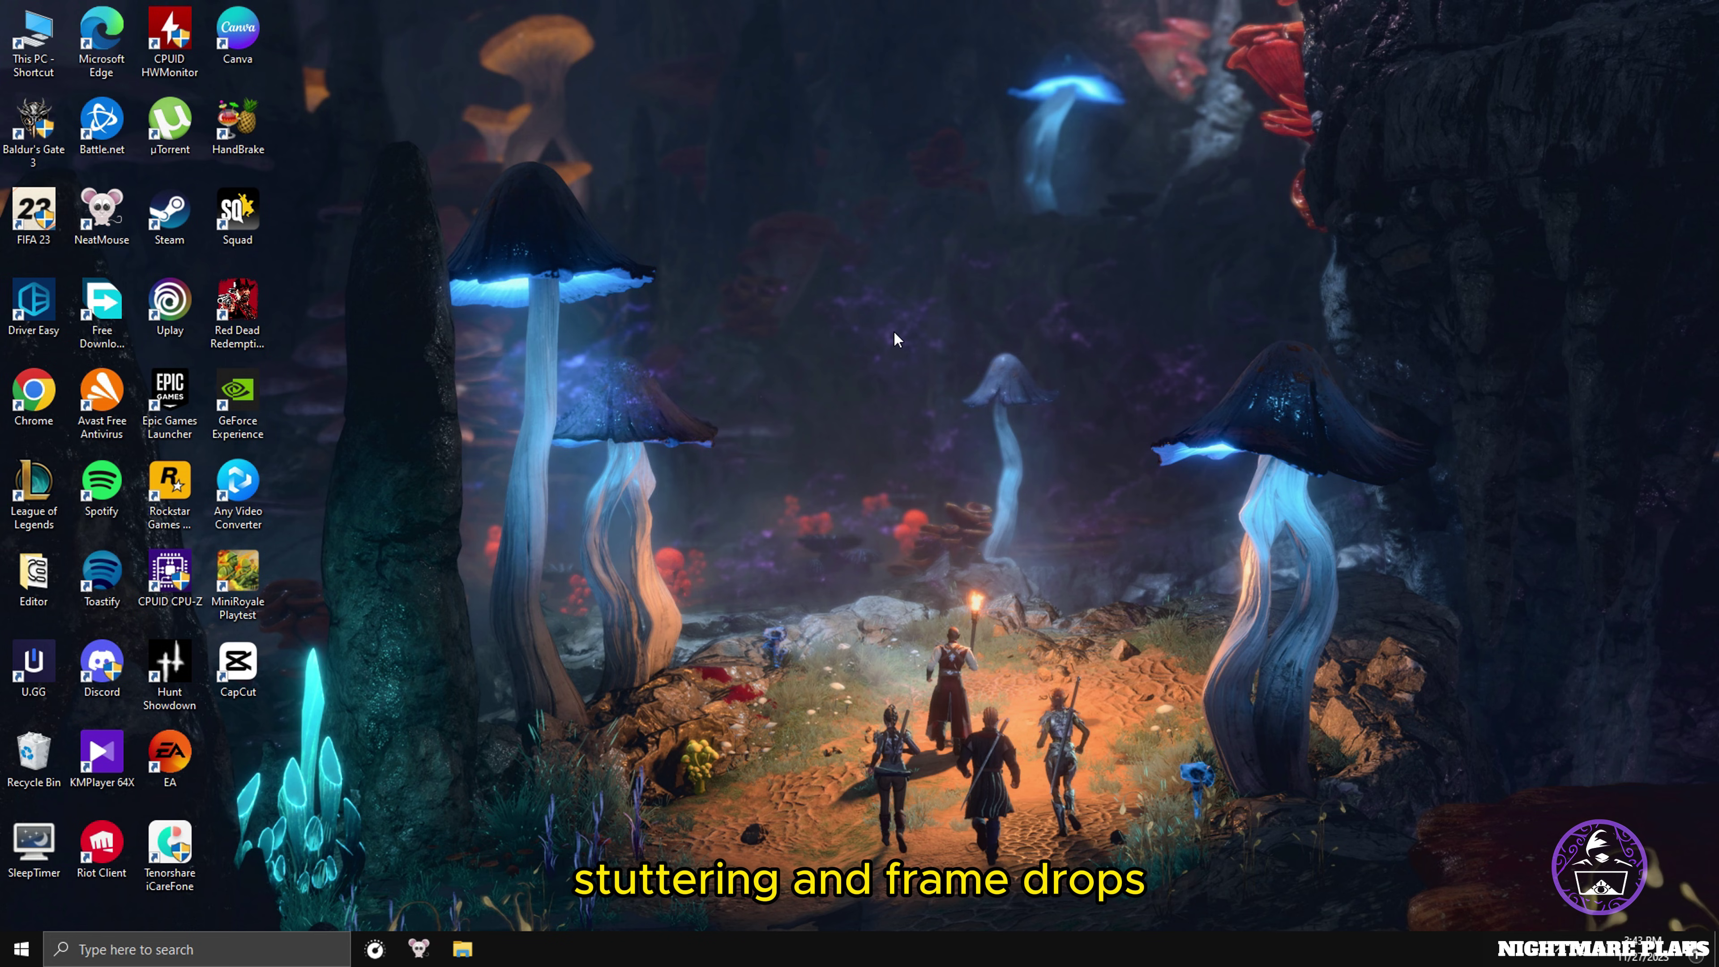
Open the Virtual Memory dialog via This PC Properties, Advanced system settings and Performance Options.
{"action": "double_click", "coordinate": [42, 48]}
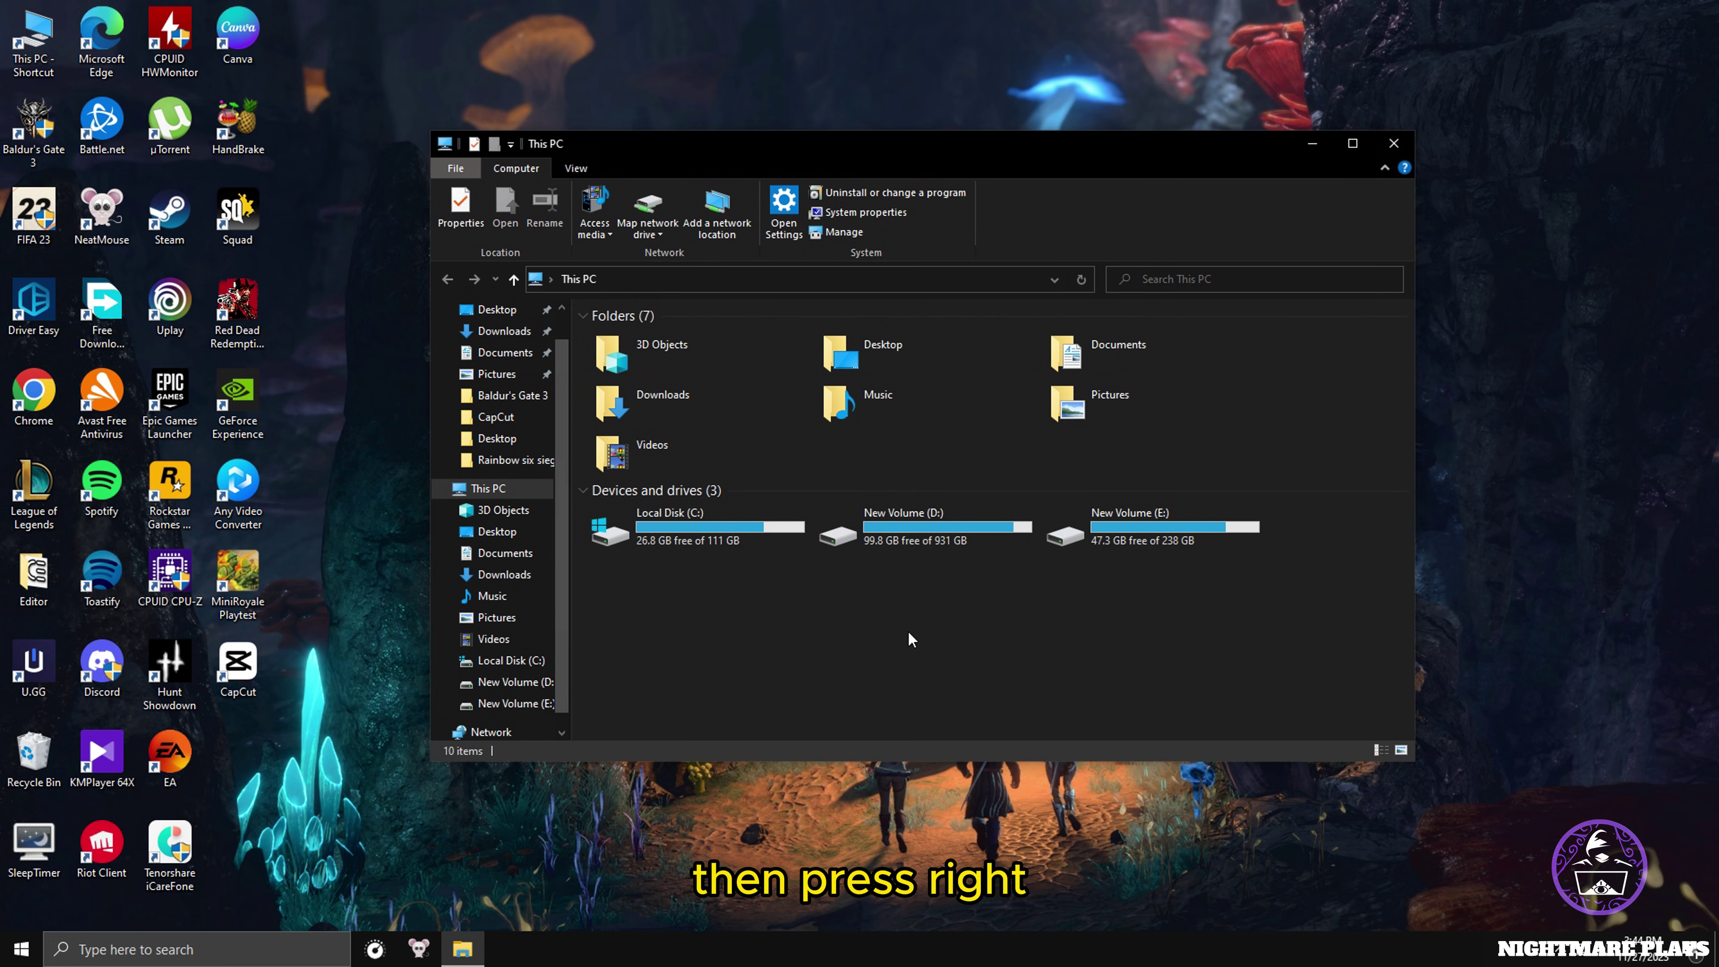
{"action": "right_click", "coordinate": [904, 632]}
{"action": "left_click", "coordinate": [748, 822]}
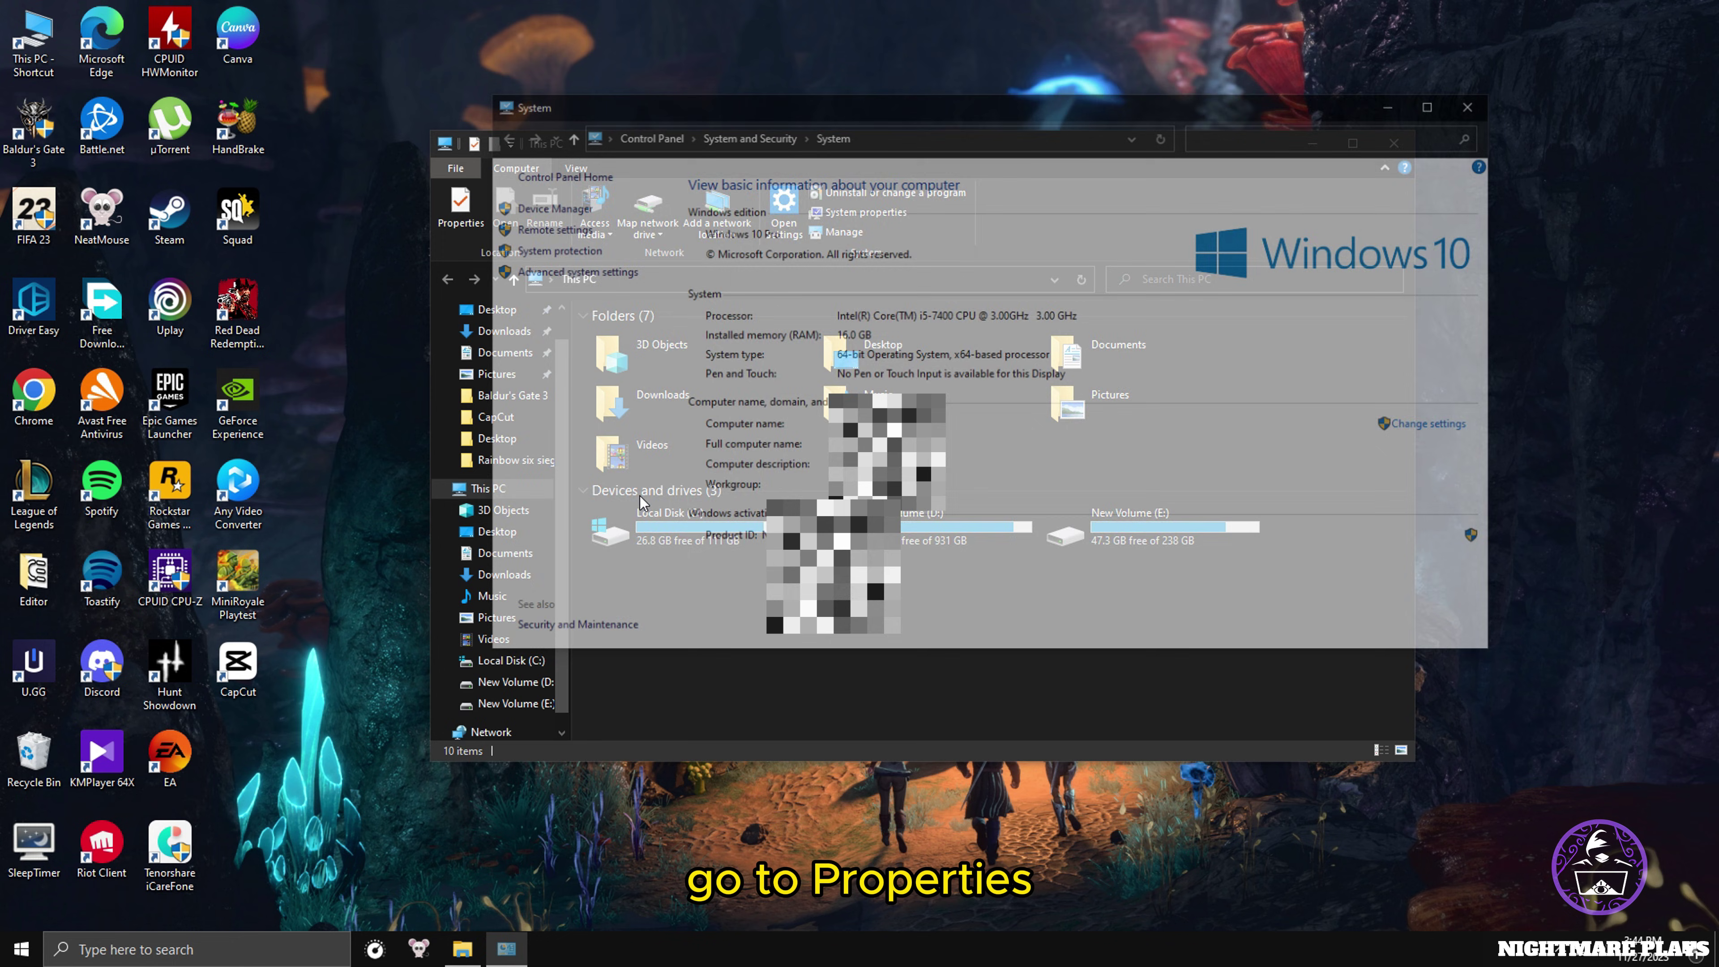
{"action": "left_click", "coordinate": [562, 271]}
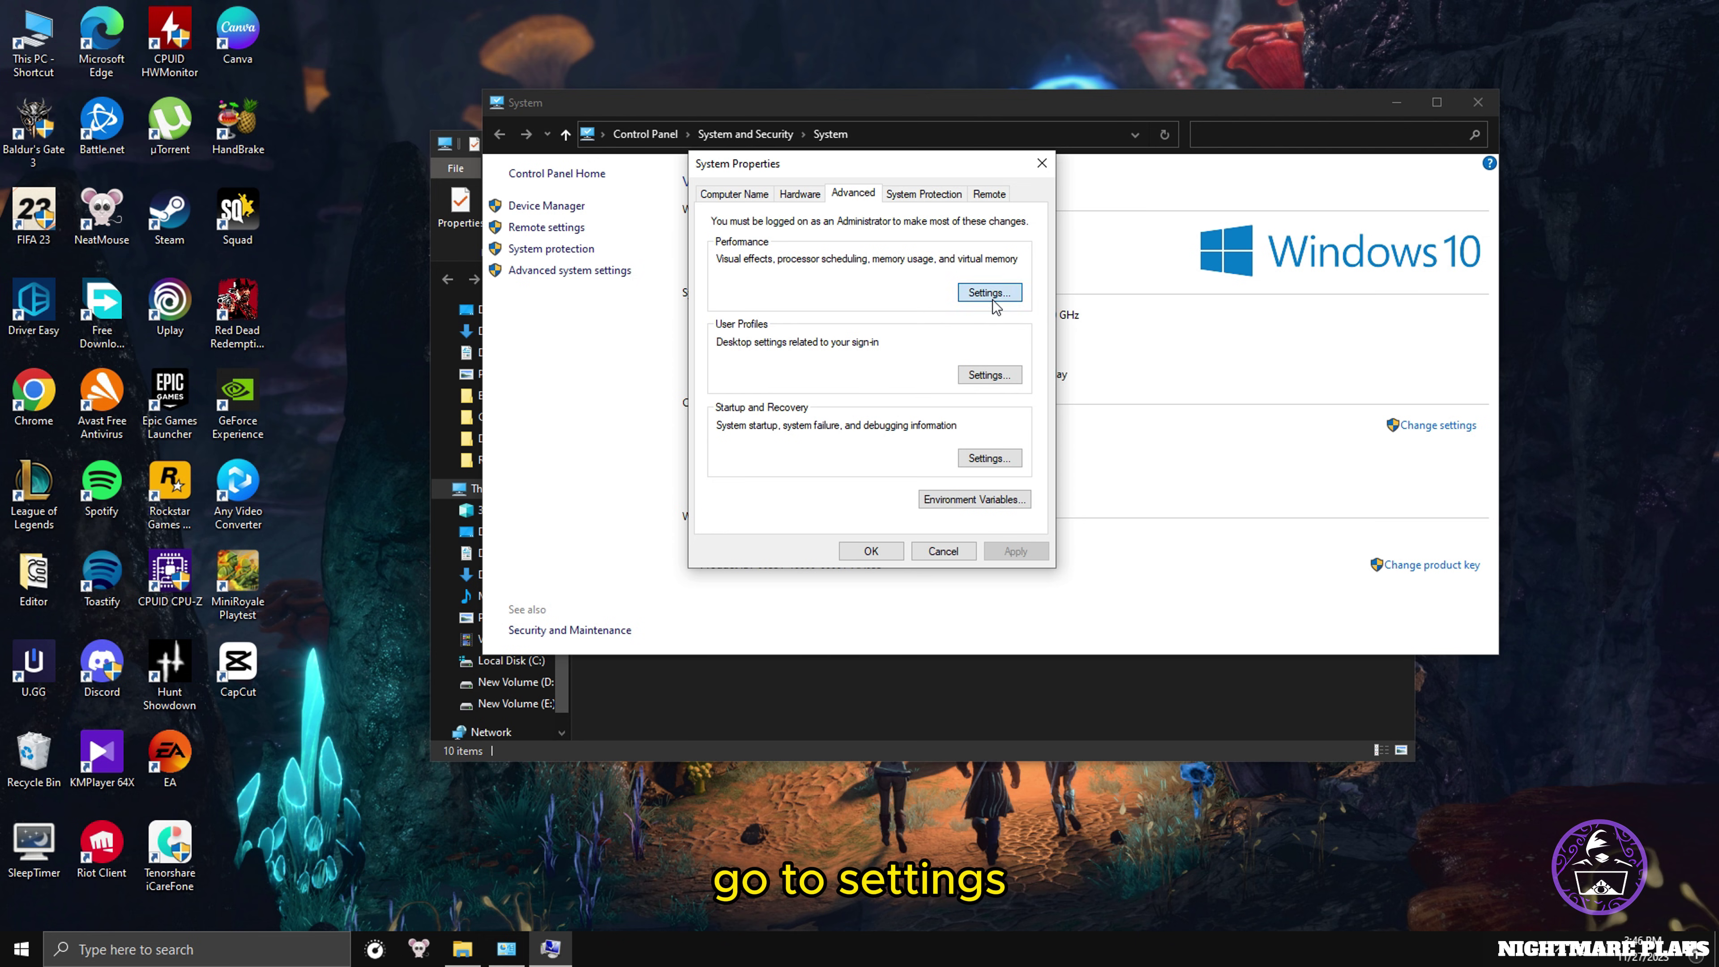
{"action": "left_click", "coordinate": [975, 293]}
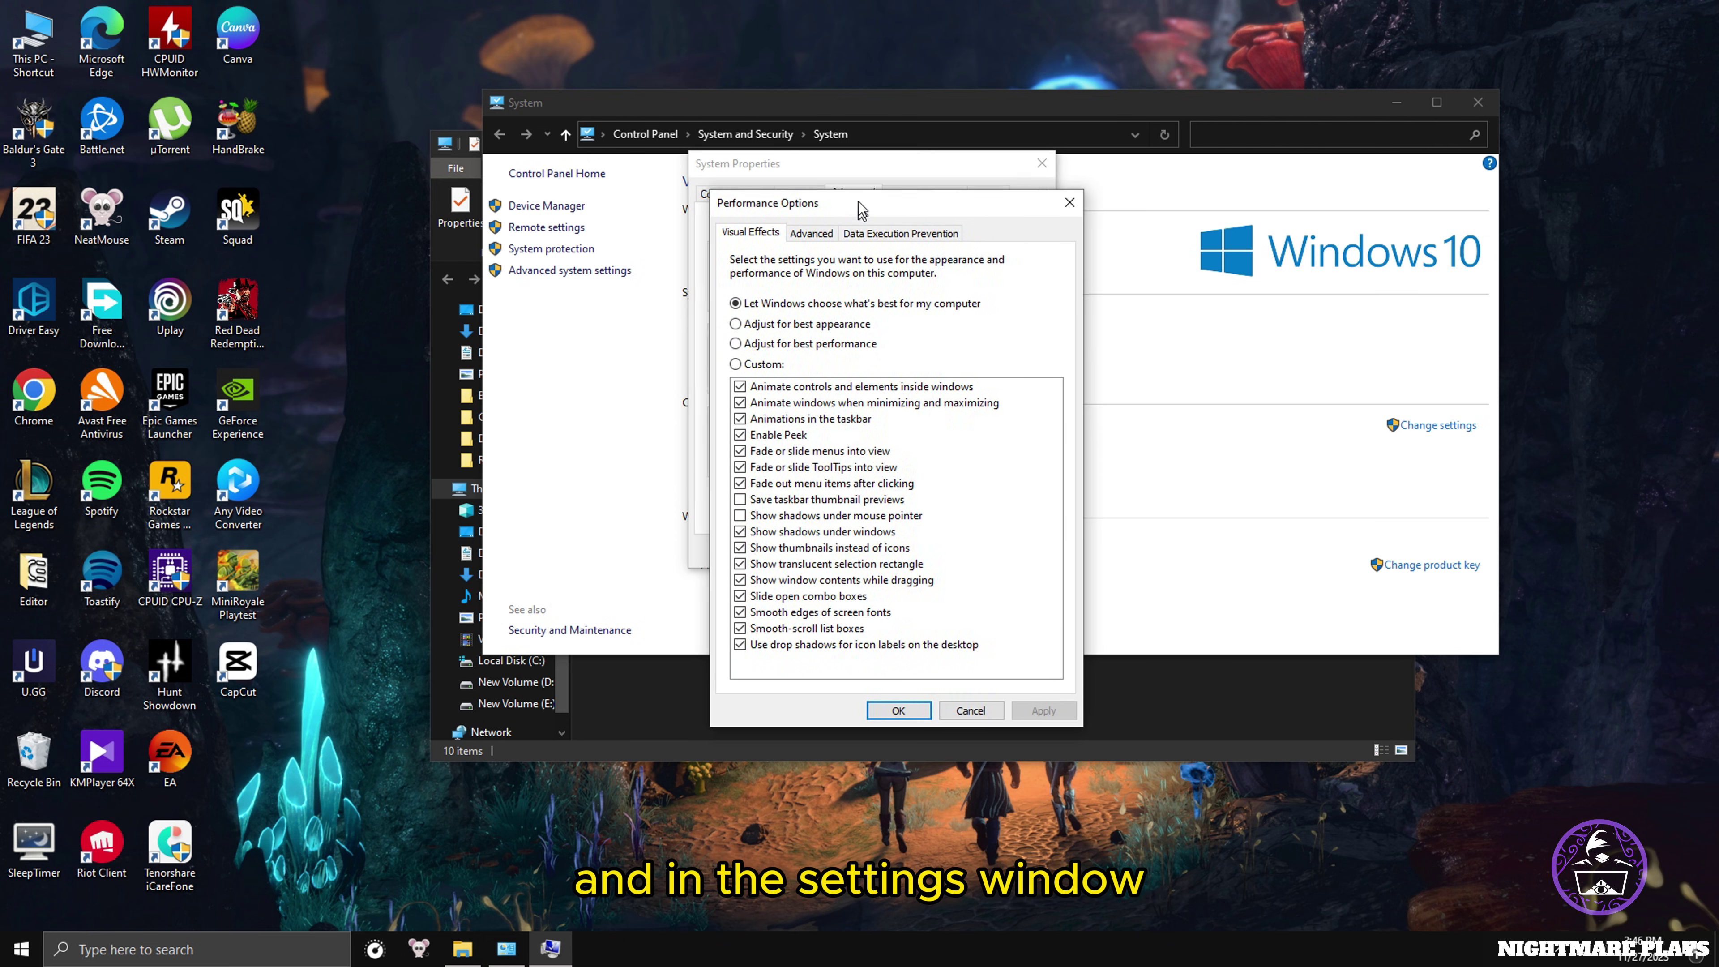
{"action": "left_click", "coordinate": [817, 219]}
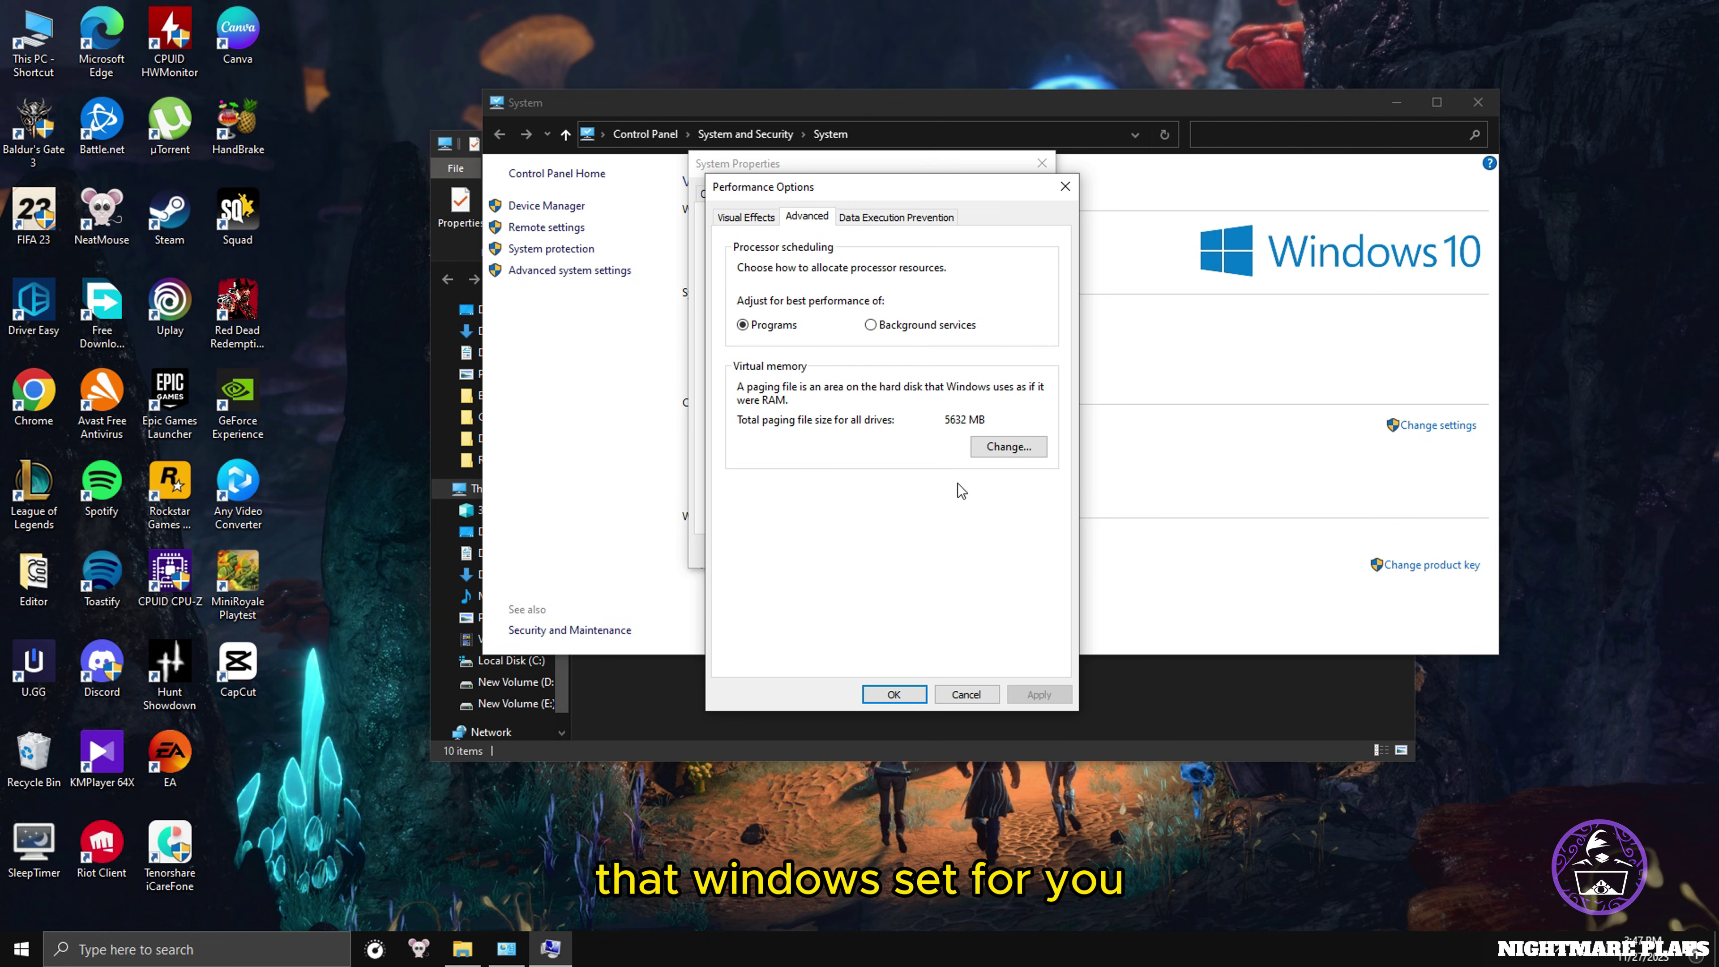
{"action": "left_click", "coordinate": [1009, 448]}
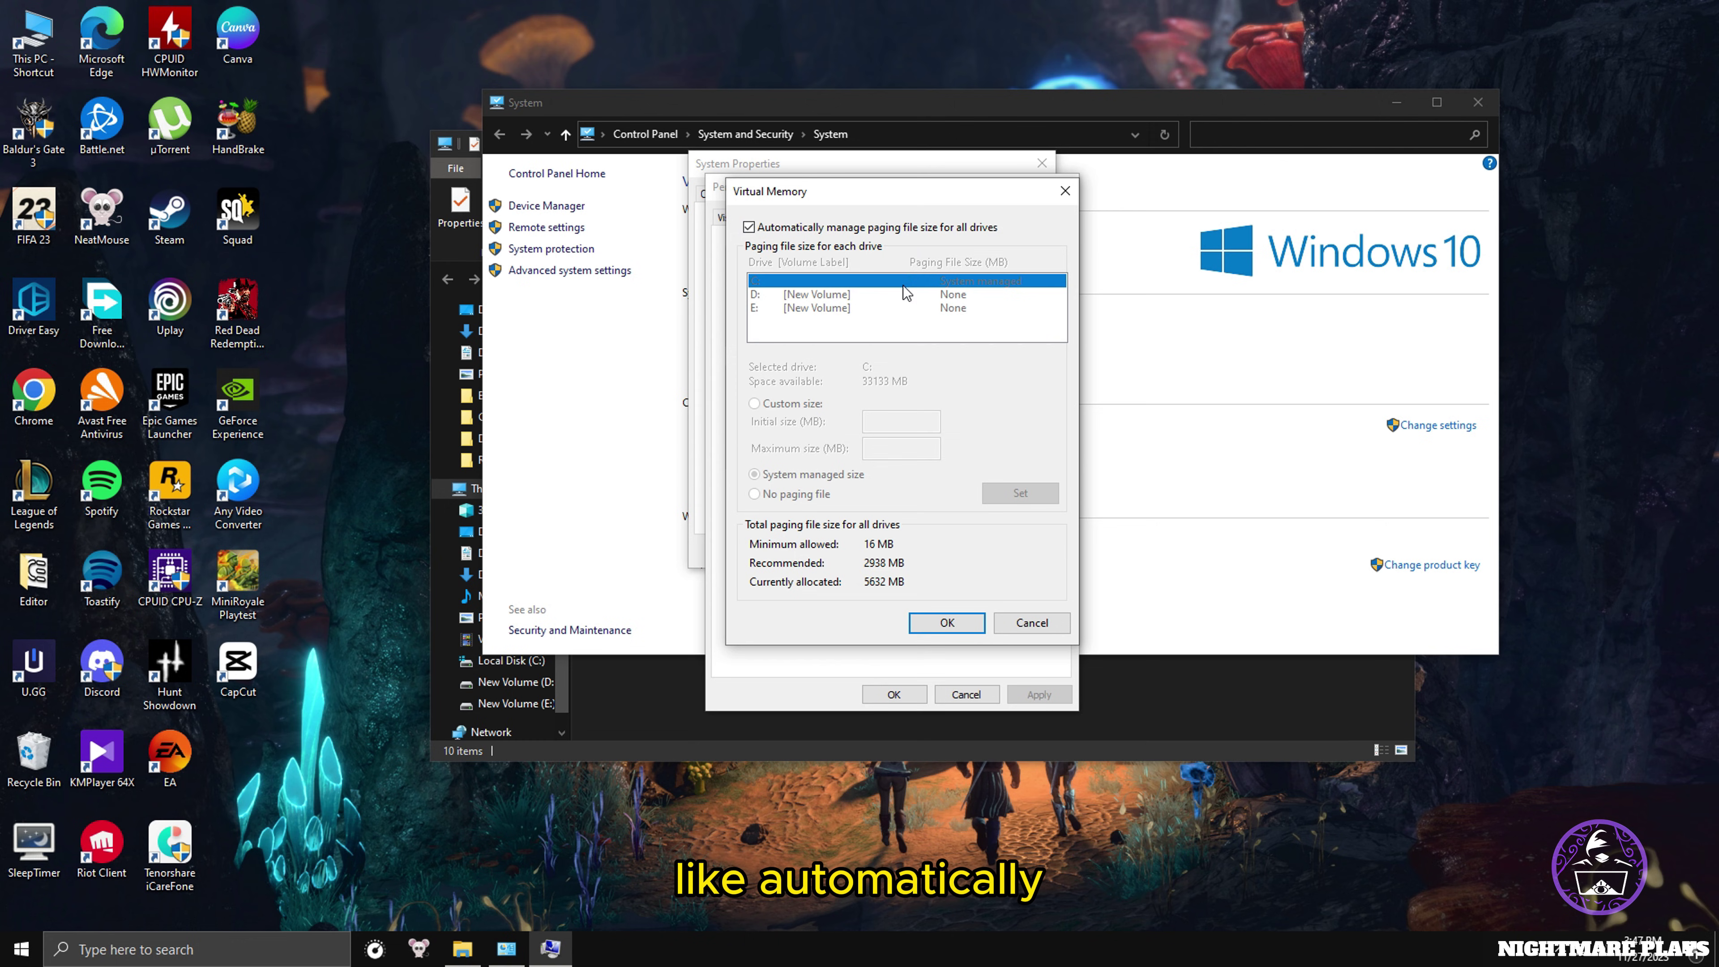
Turn off automatic paging file management and select Custom size for drive C:.
{"action": "left_click", "coordinate": [749, 227]}
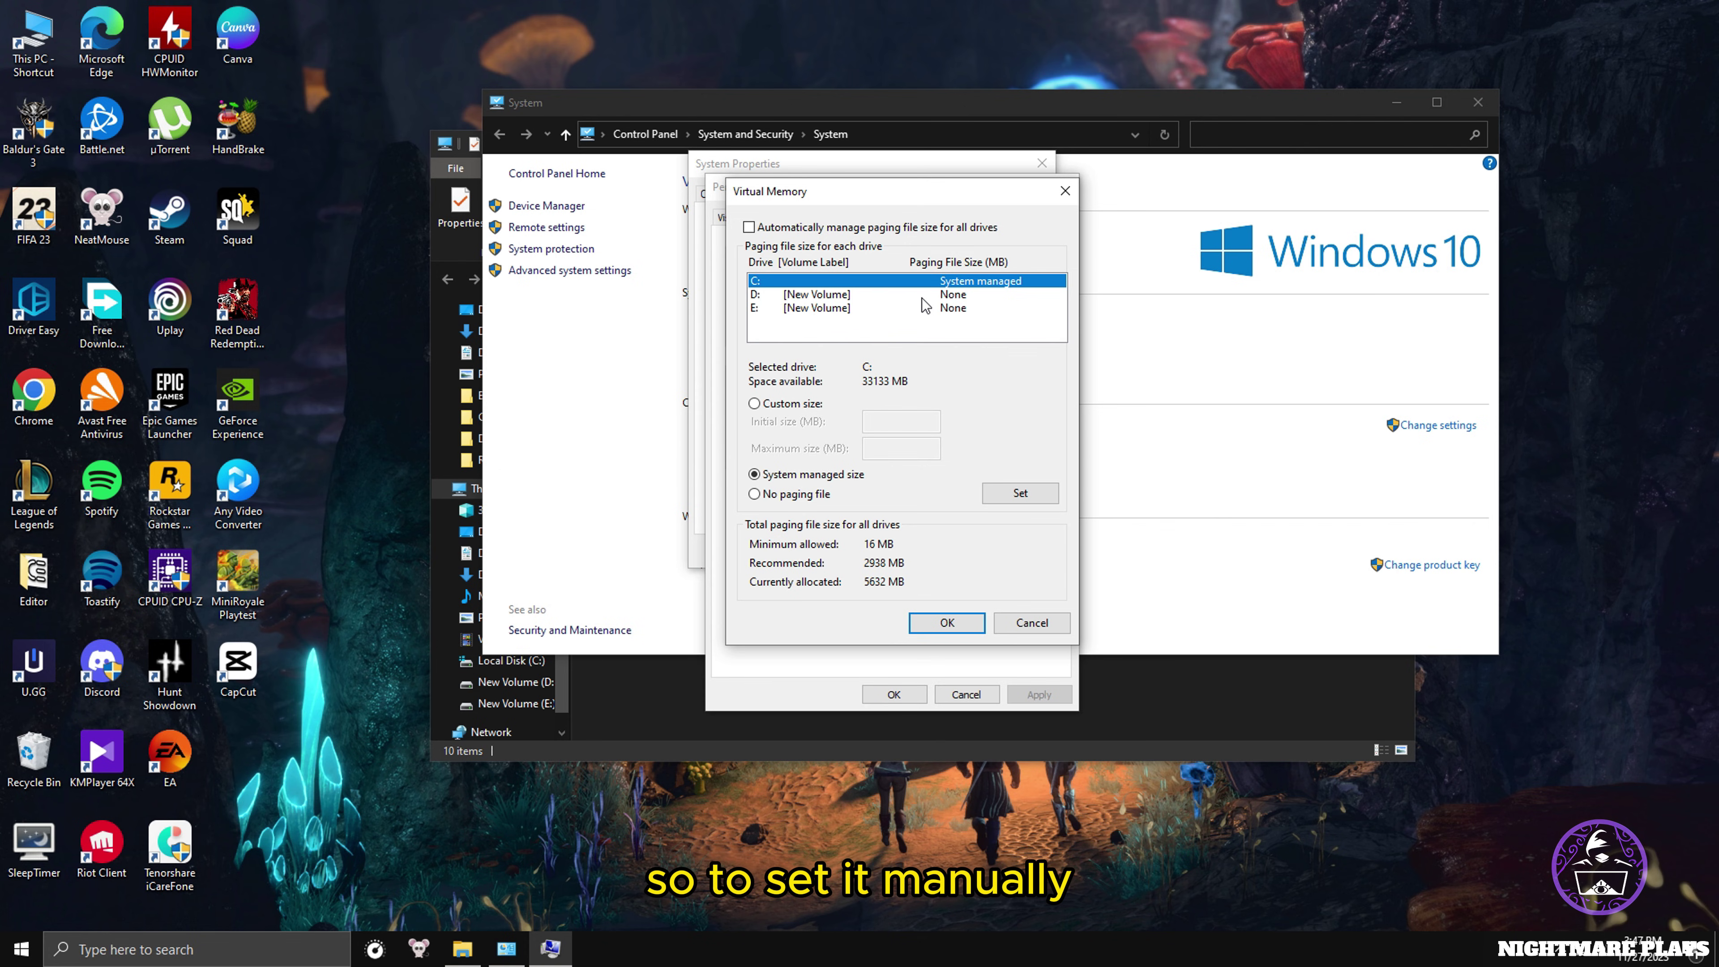
{"action": "left_click", "coordinate": [772, 405]}
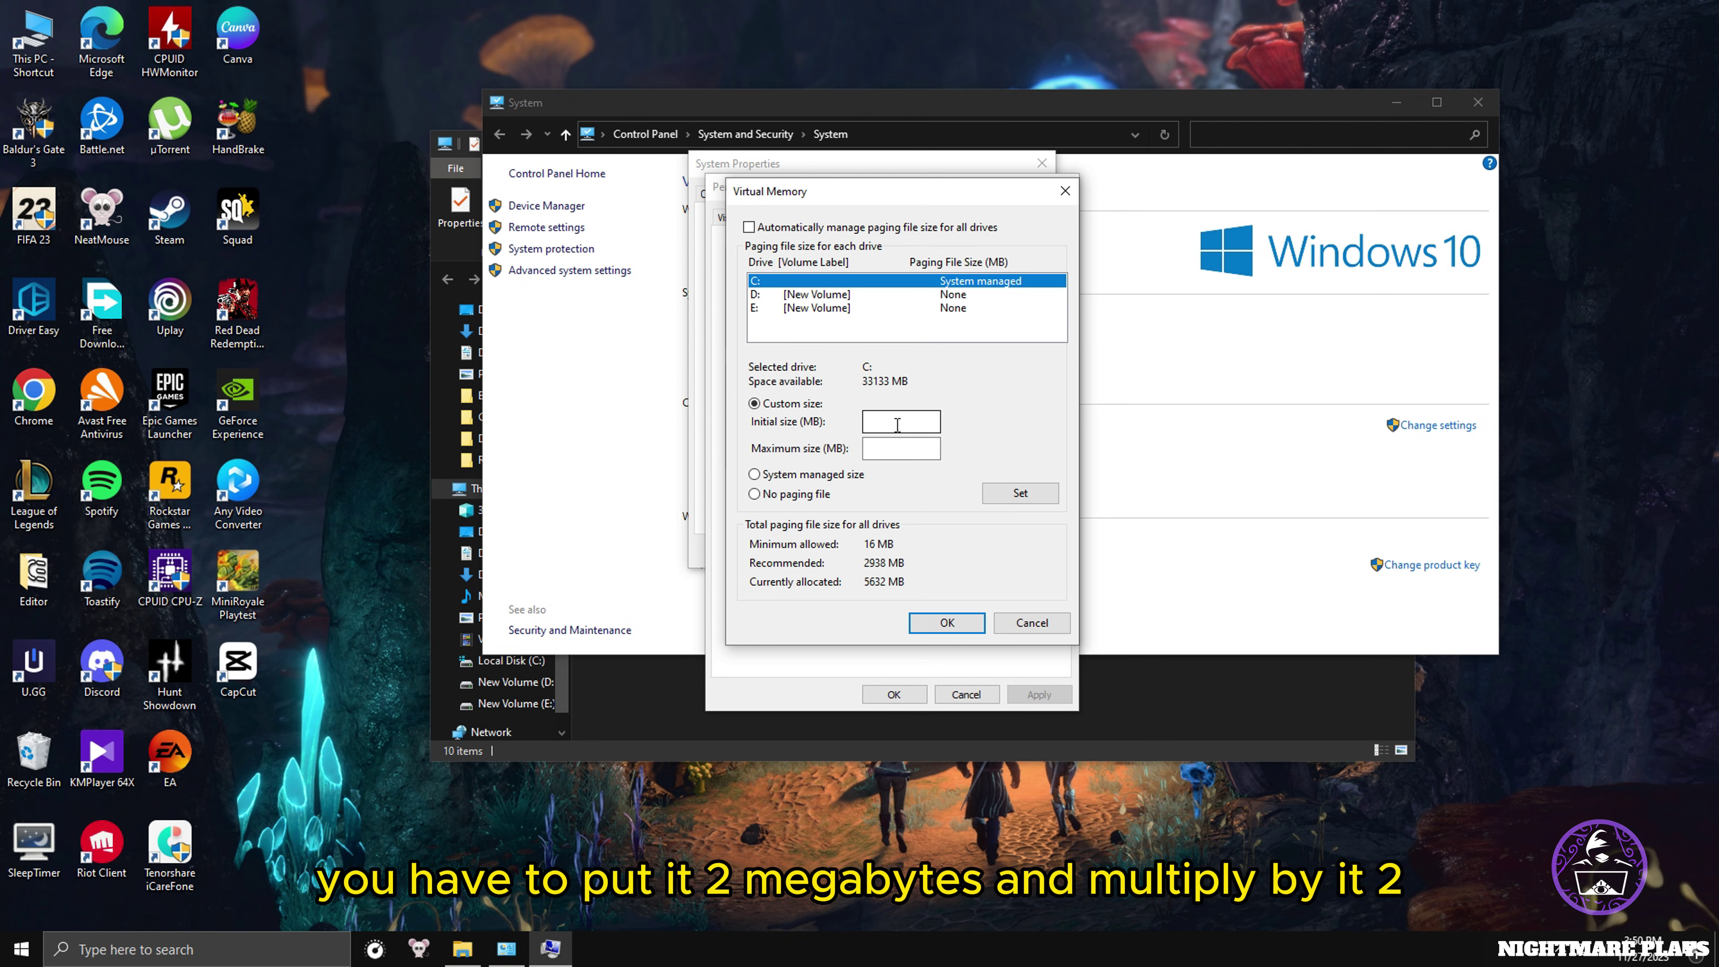
In Calculator, compute the page file size for 4 GB RAM: 4 × 1024 × 2 = 8,192.
{"action": "left_click", "coordinate": [135, 949]}
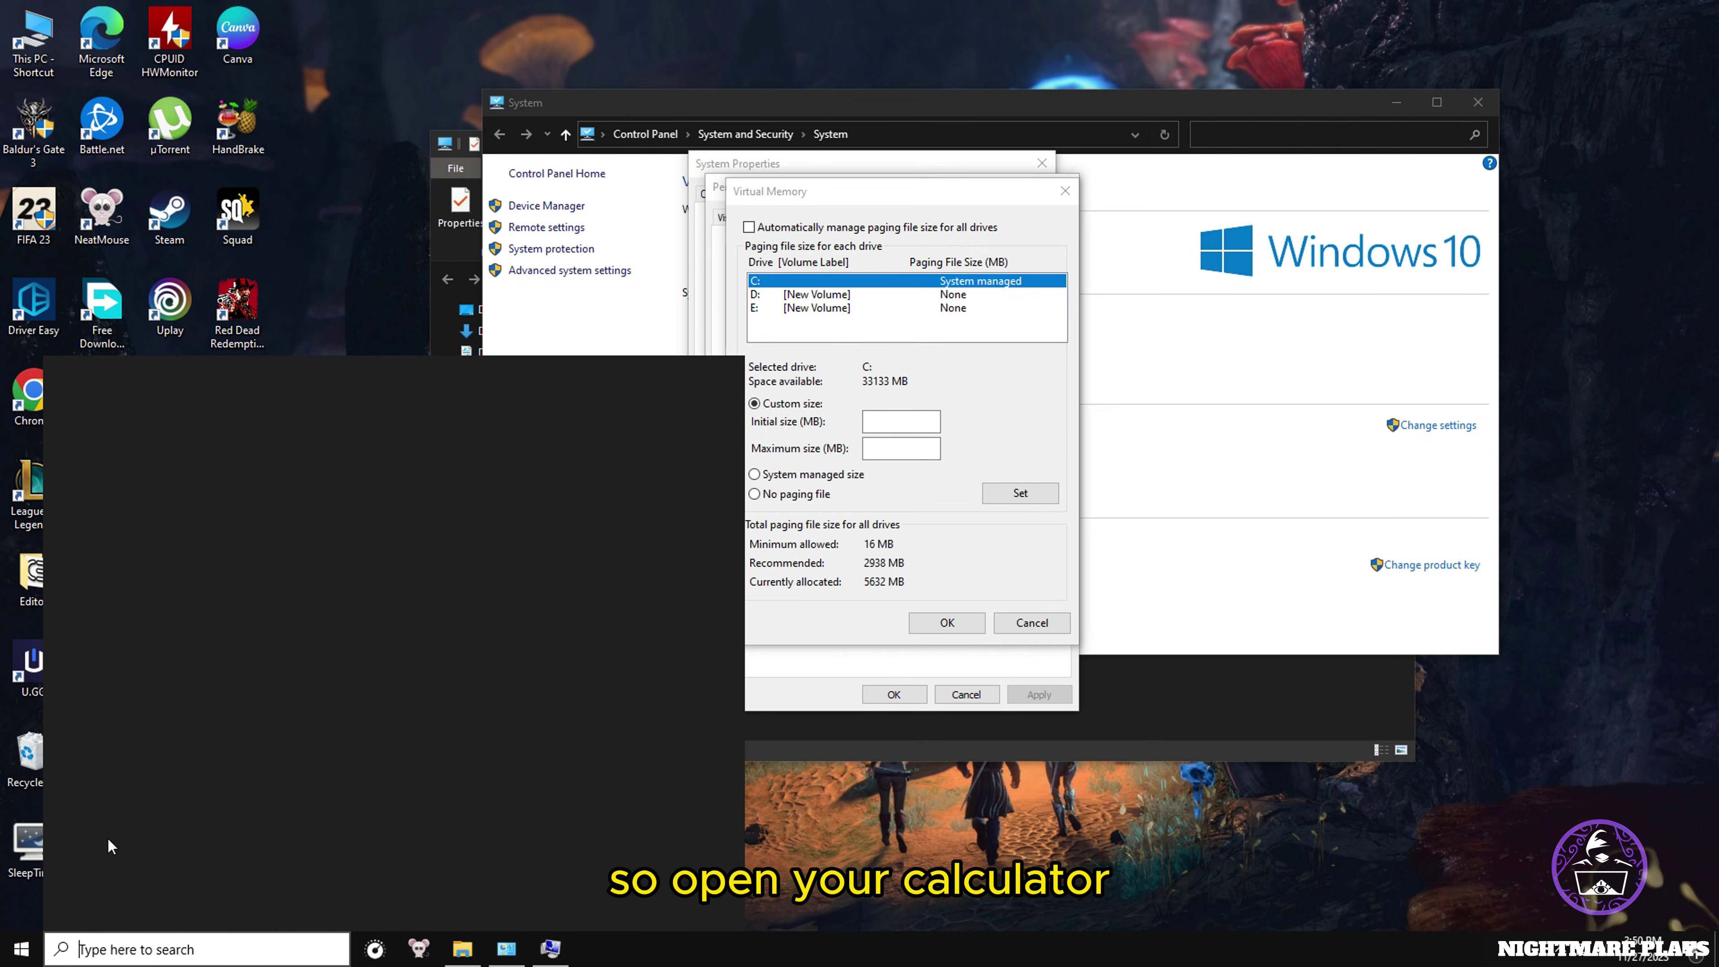
{"action": "left_click", "coordinate": [135, 605]}
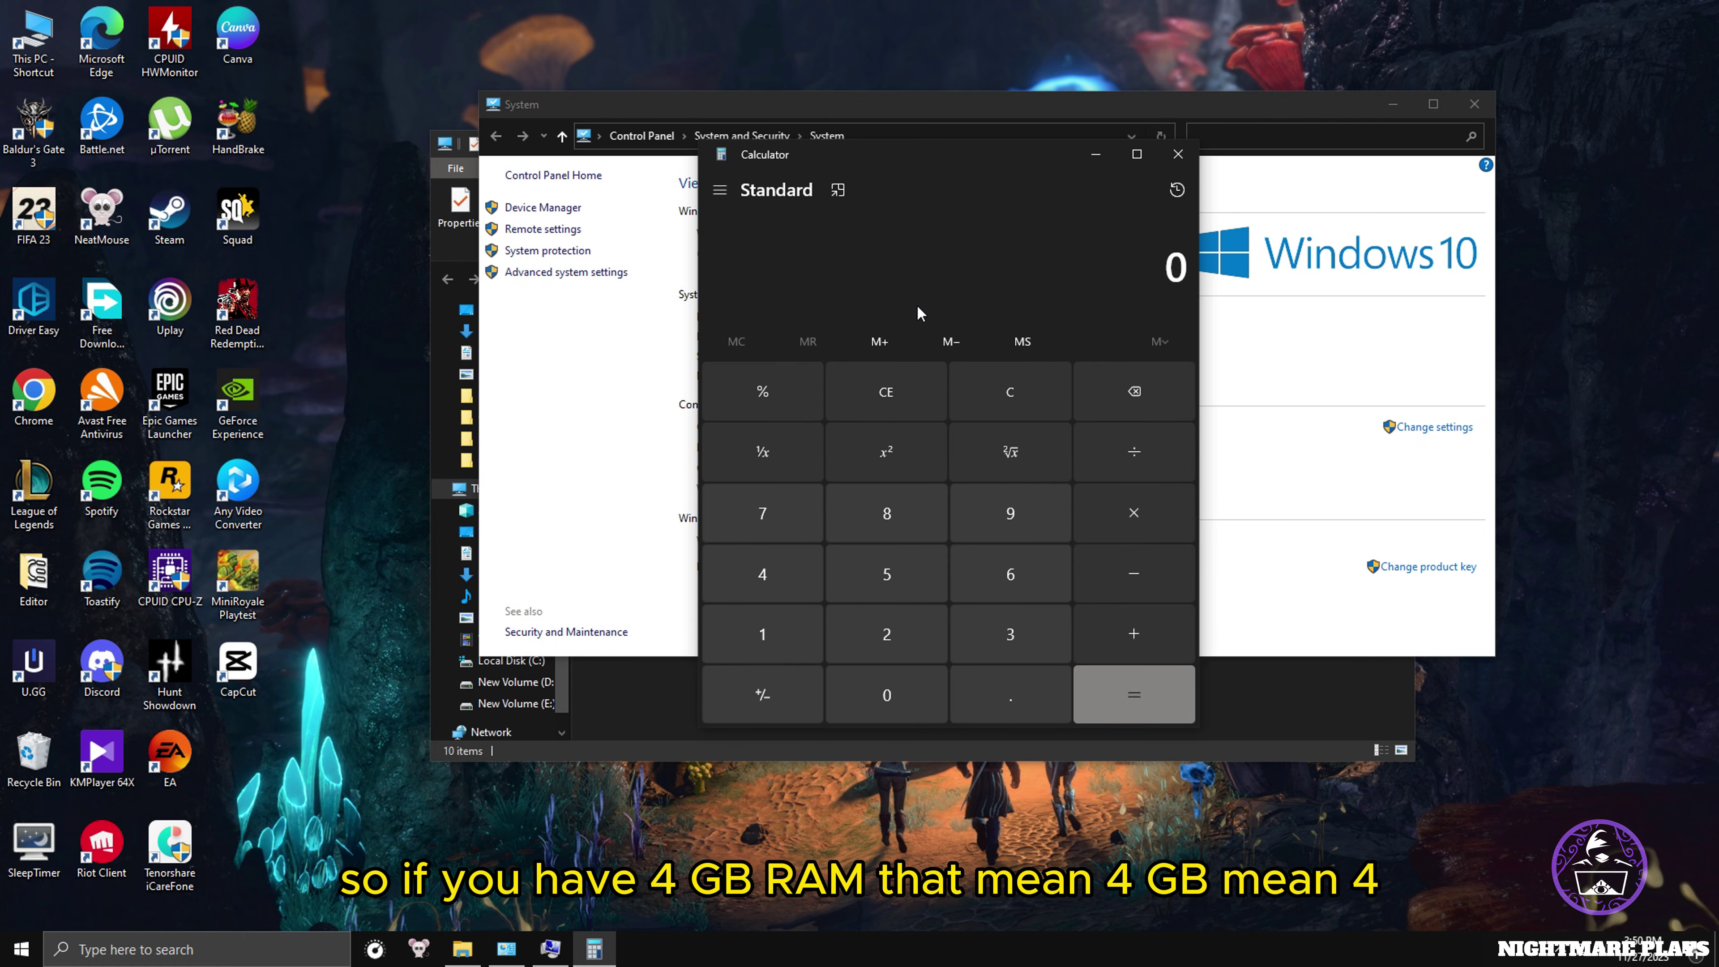
{"action": "left_click", "coordinate": [775, 577]}
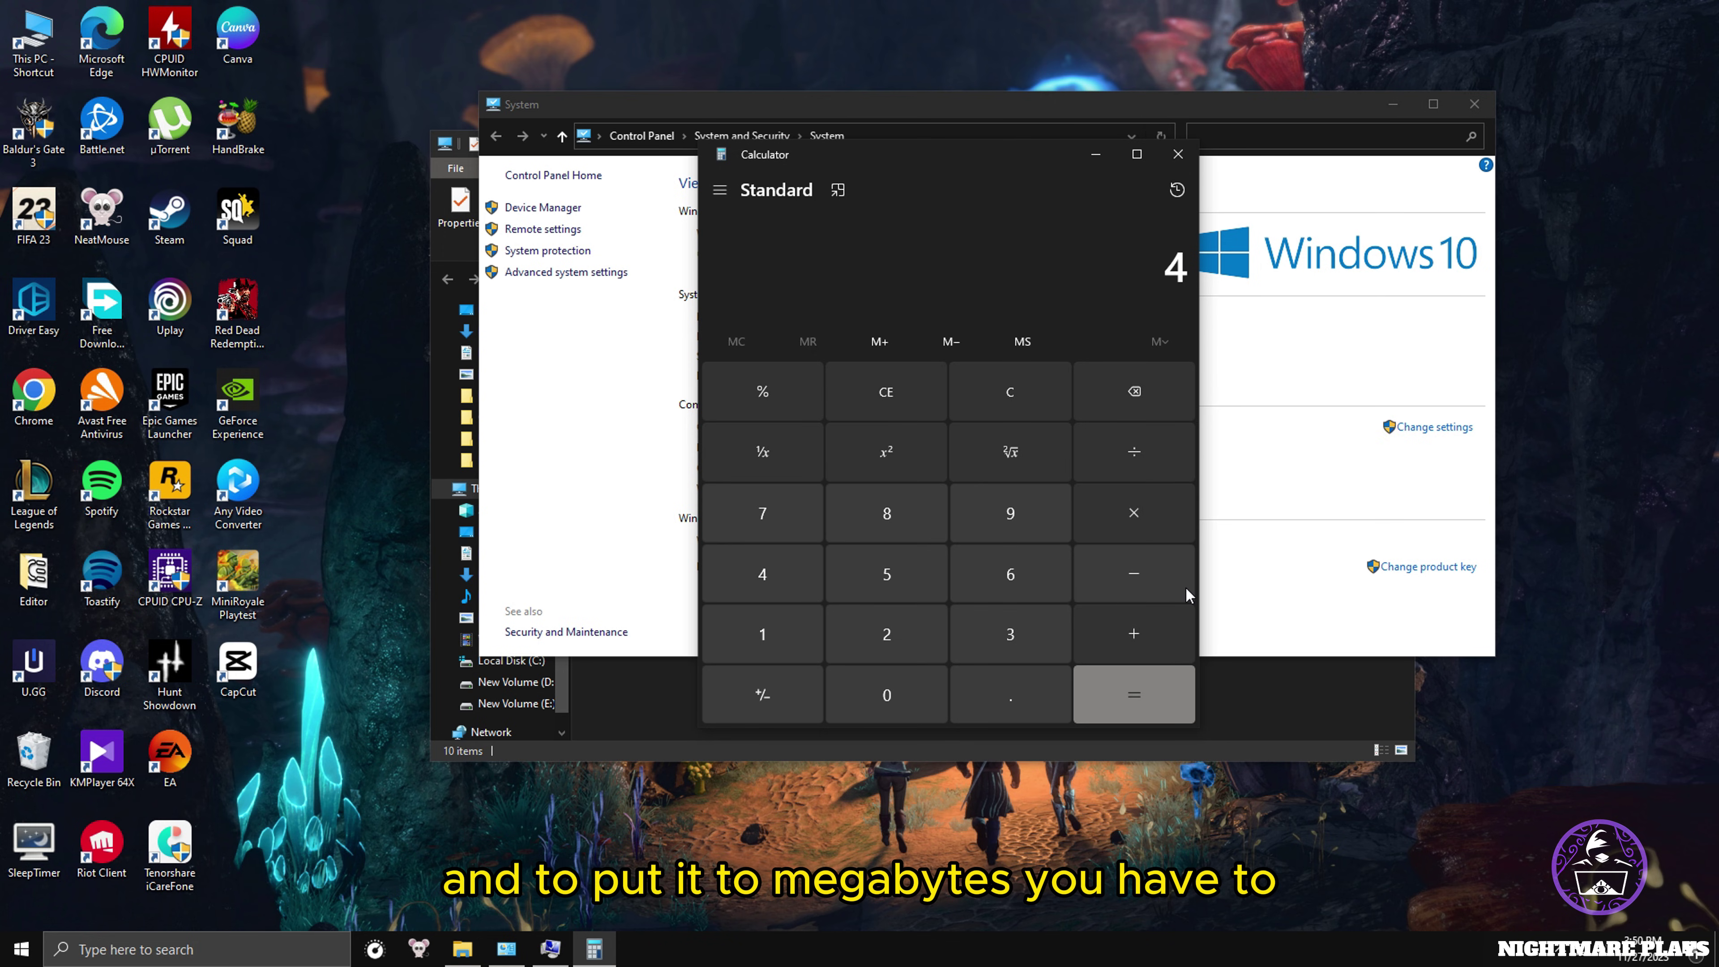
{"action": "left_click", "coordinate": [1132, 515]}
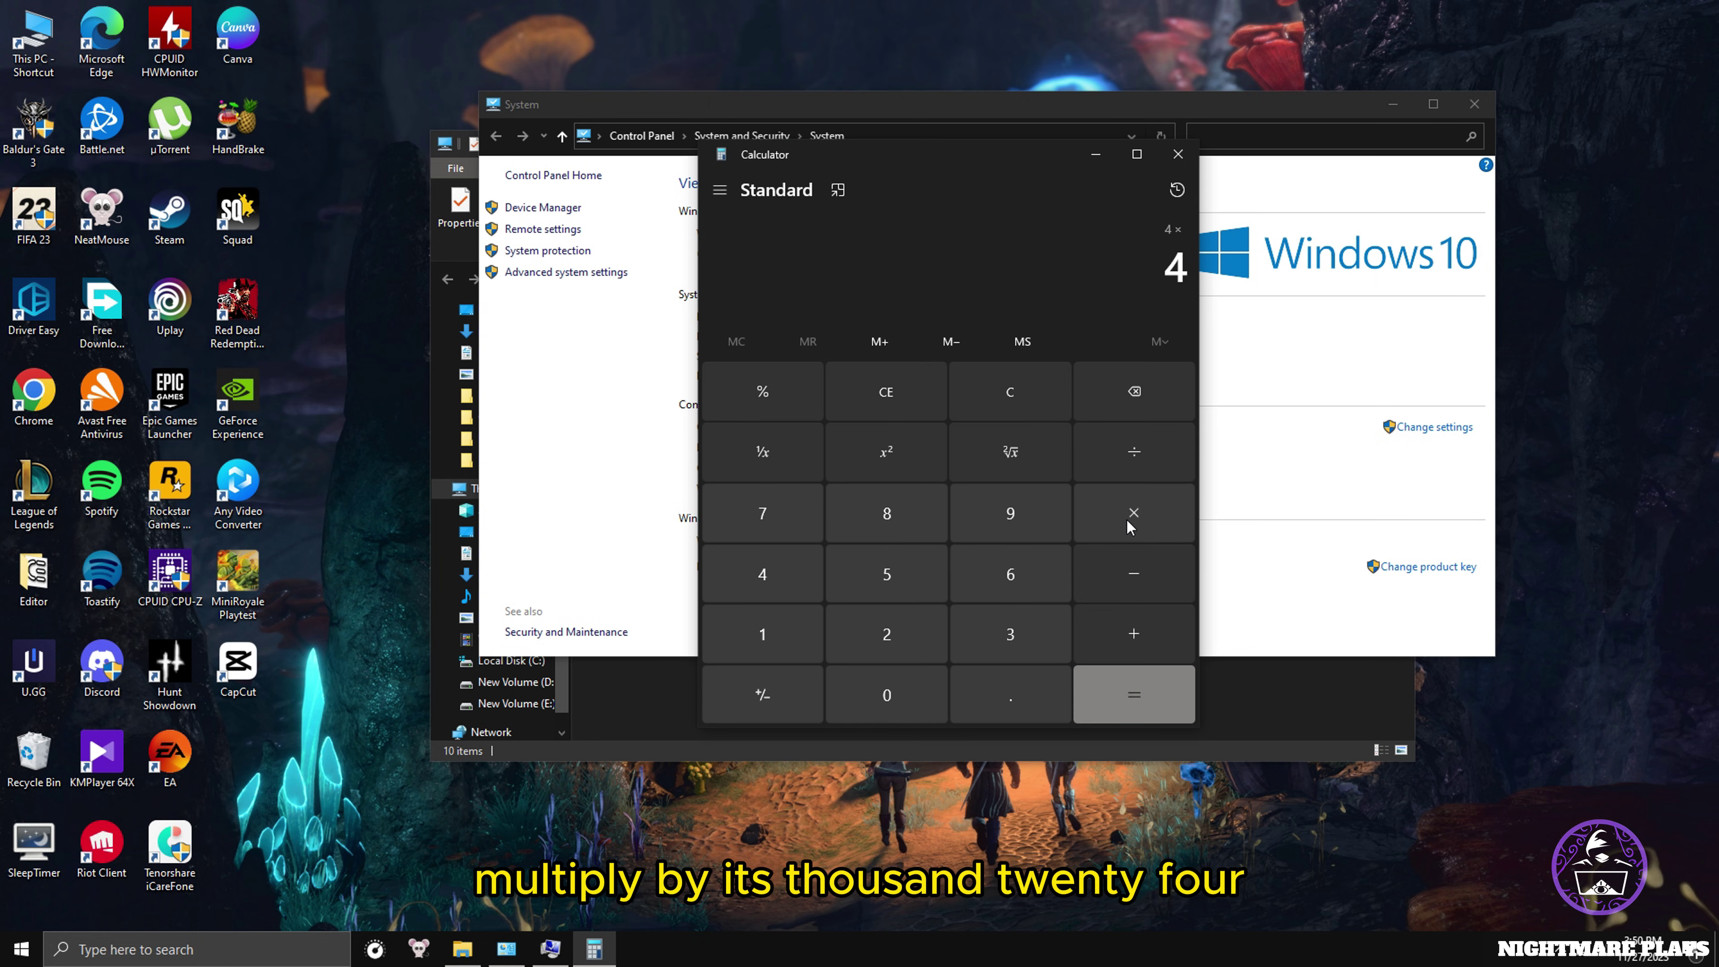
{"action": "left_click", "coordinate": [762, 634]}
{"action": "left_click", "coordinate": [883, 695]}
{"action": "left_click", "coordinate": [887, 634]}
{"action": "left_click", "coordinate": [753, 579]}
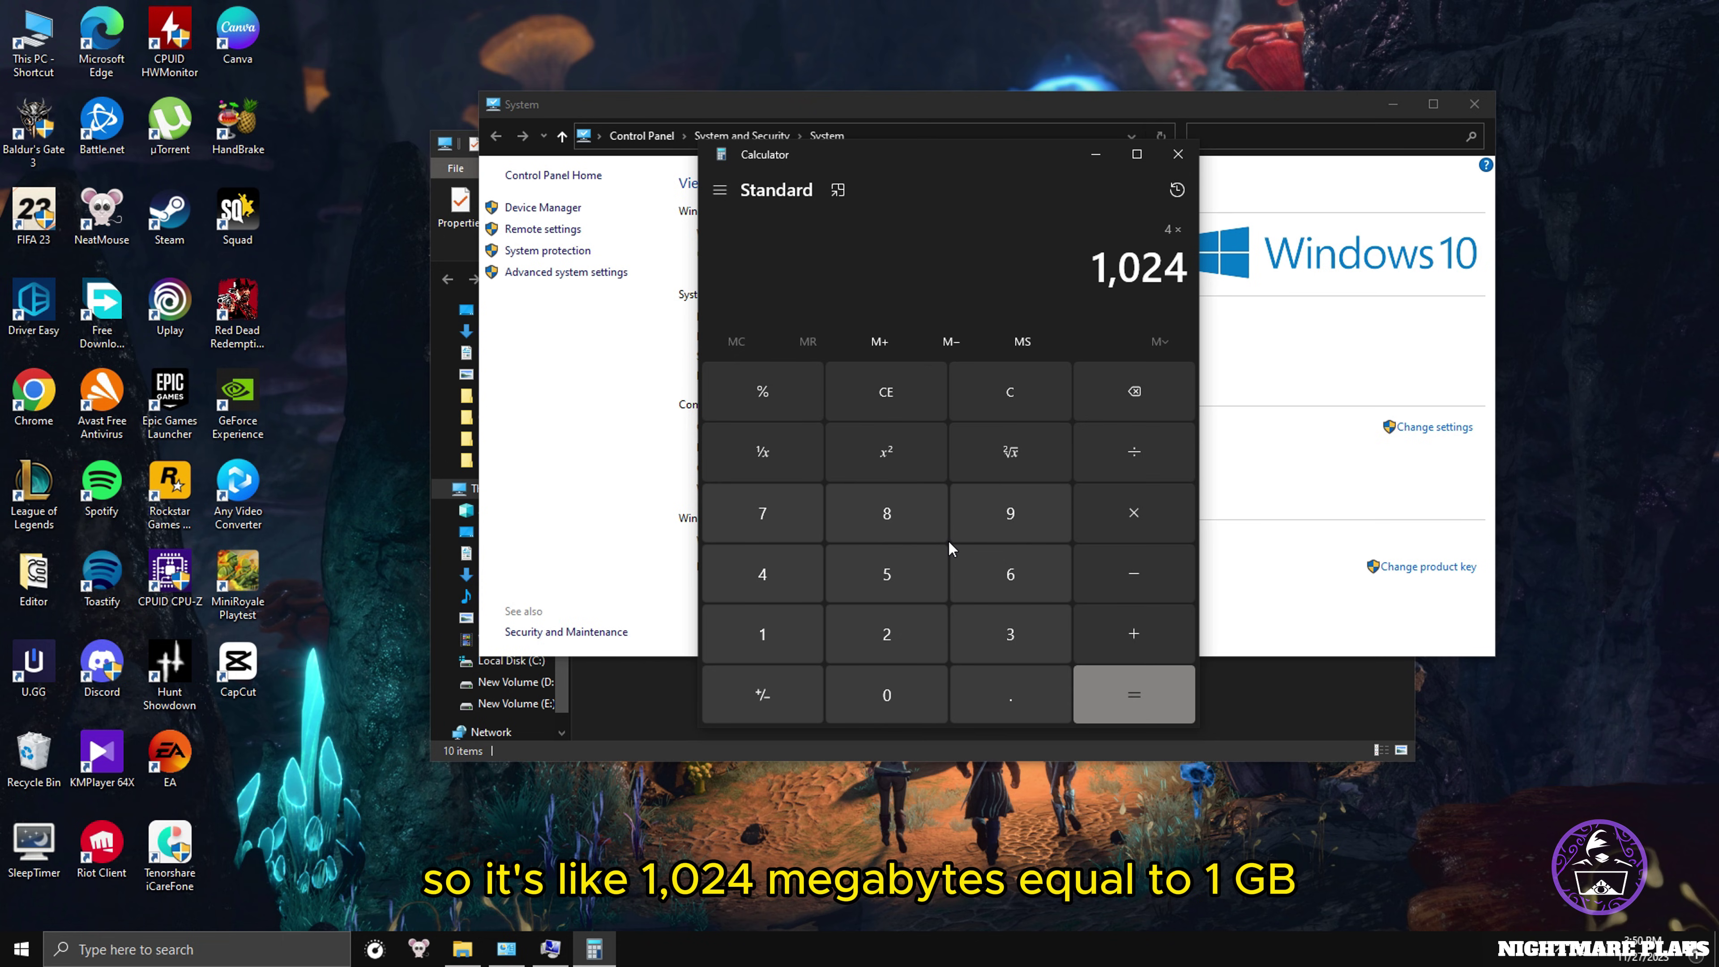
{"action": "left_click", "coordinate": [1143, 695]}
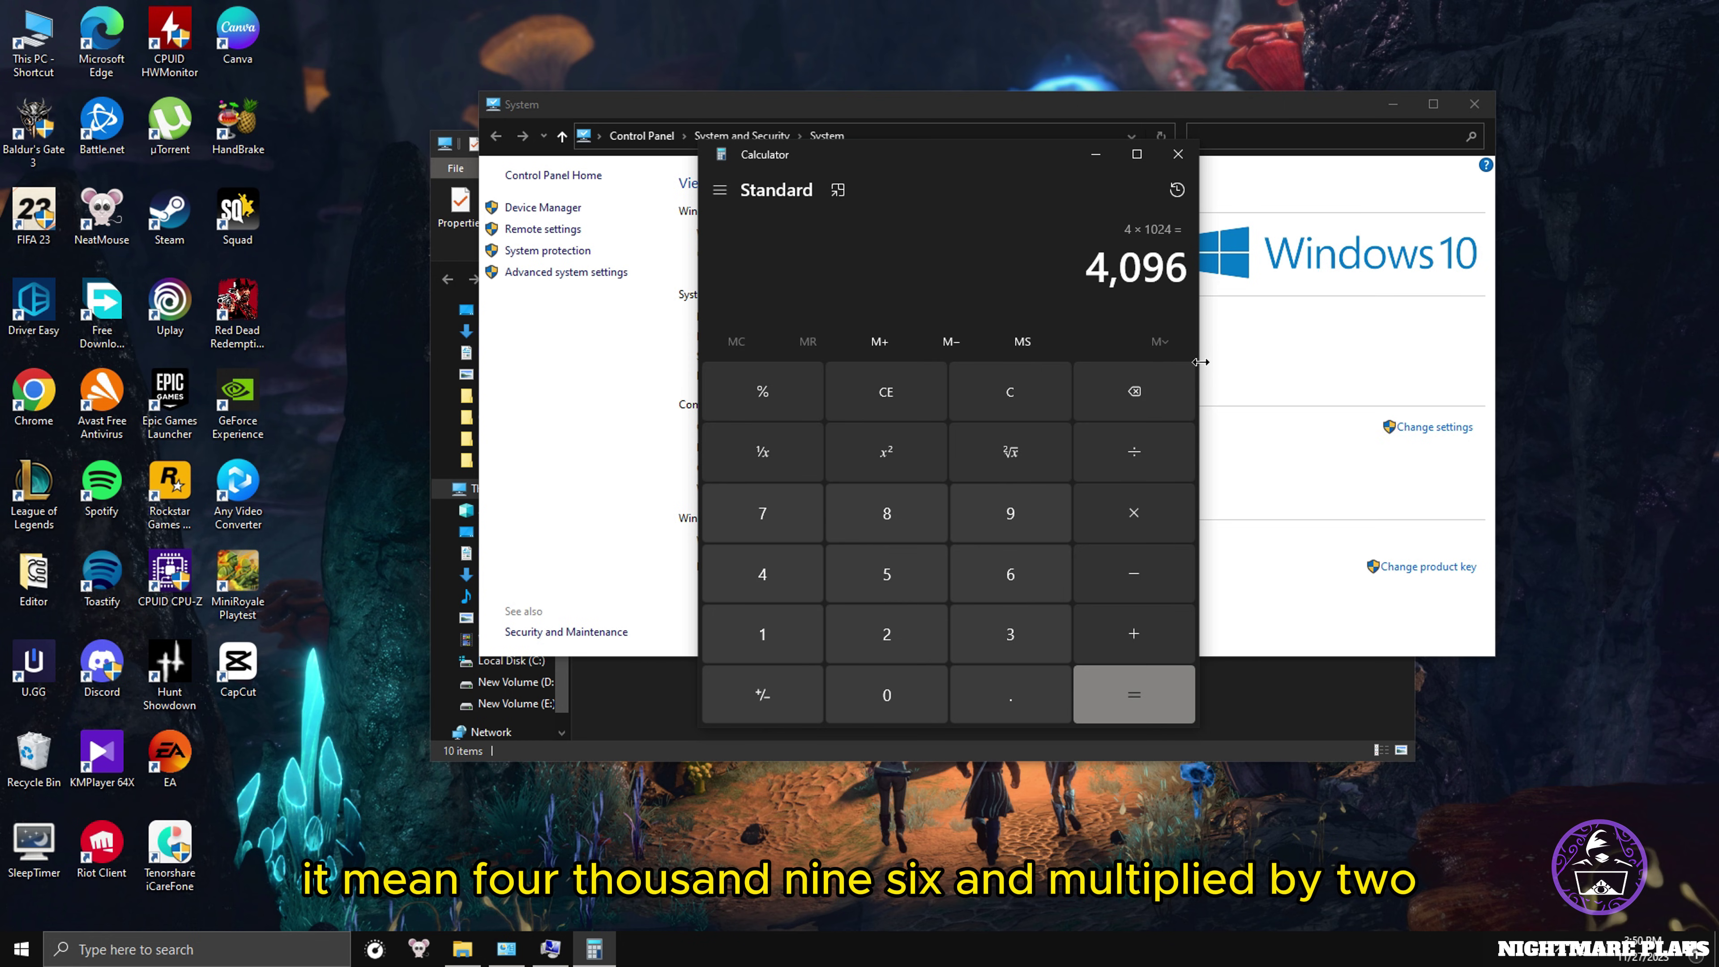
{"action": "left_click", "coordinate": [1136, 517]}
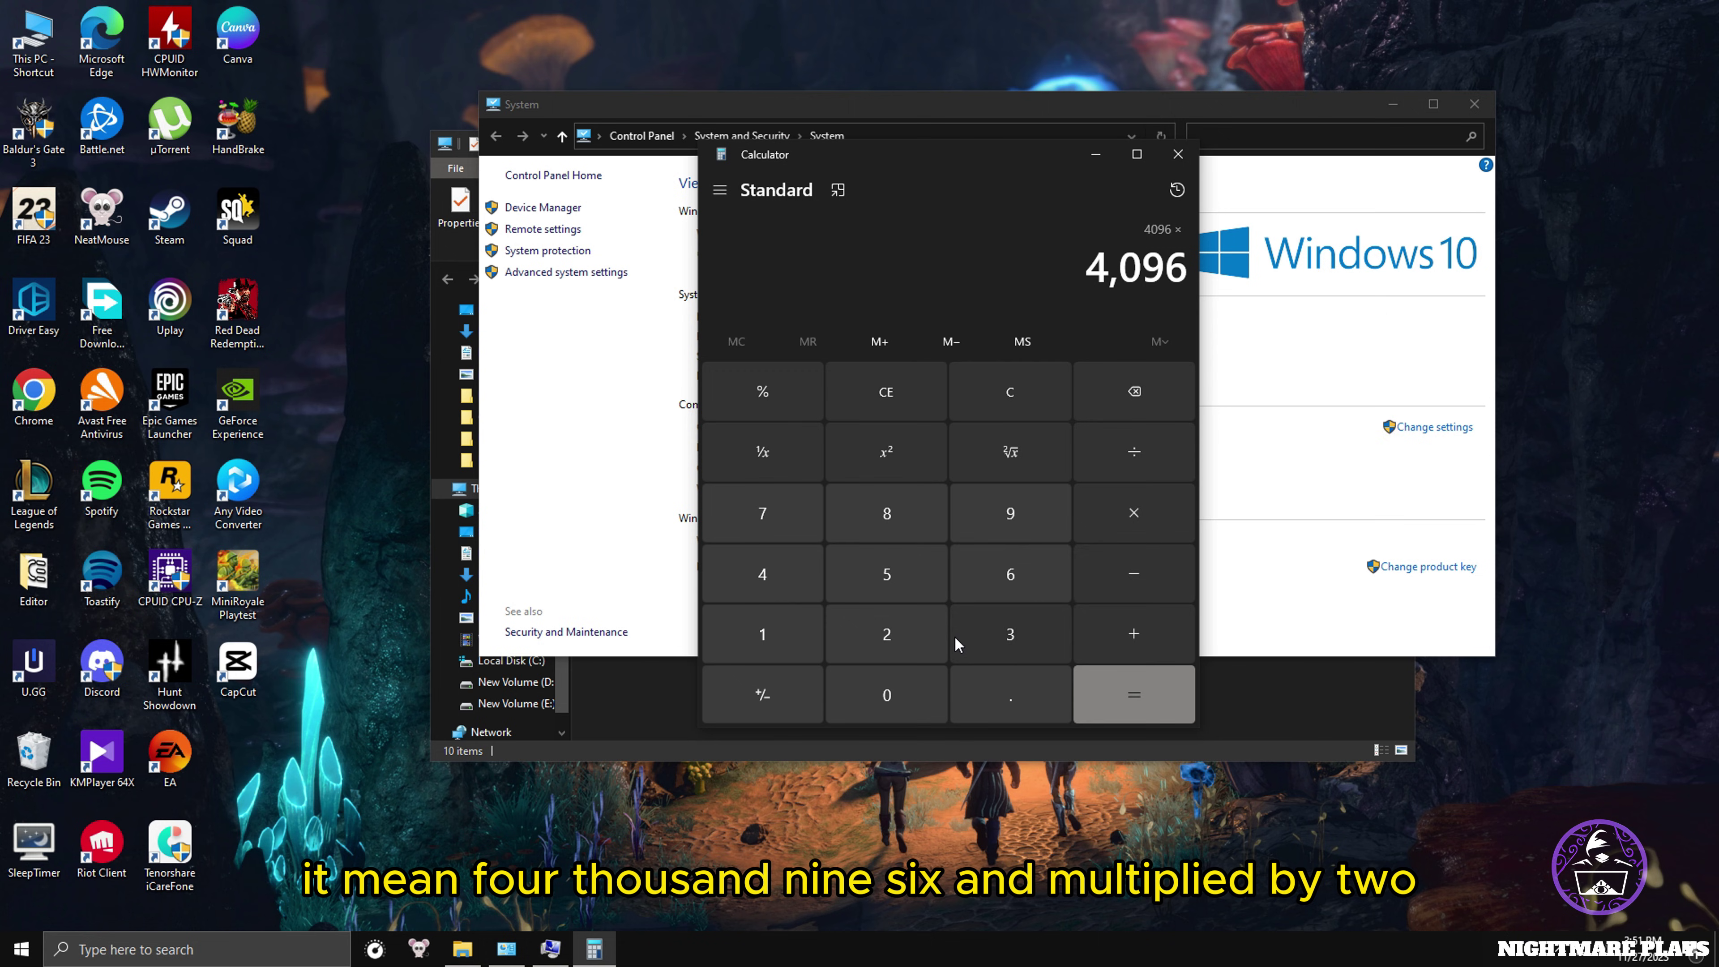
{"action": "left_click", "coordinate": [890, 640]}
{"action": "left_click", "coordinate": [1127, 695]}
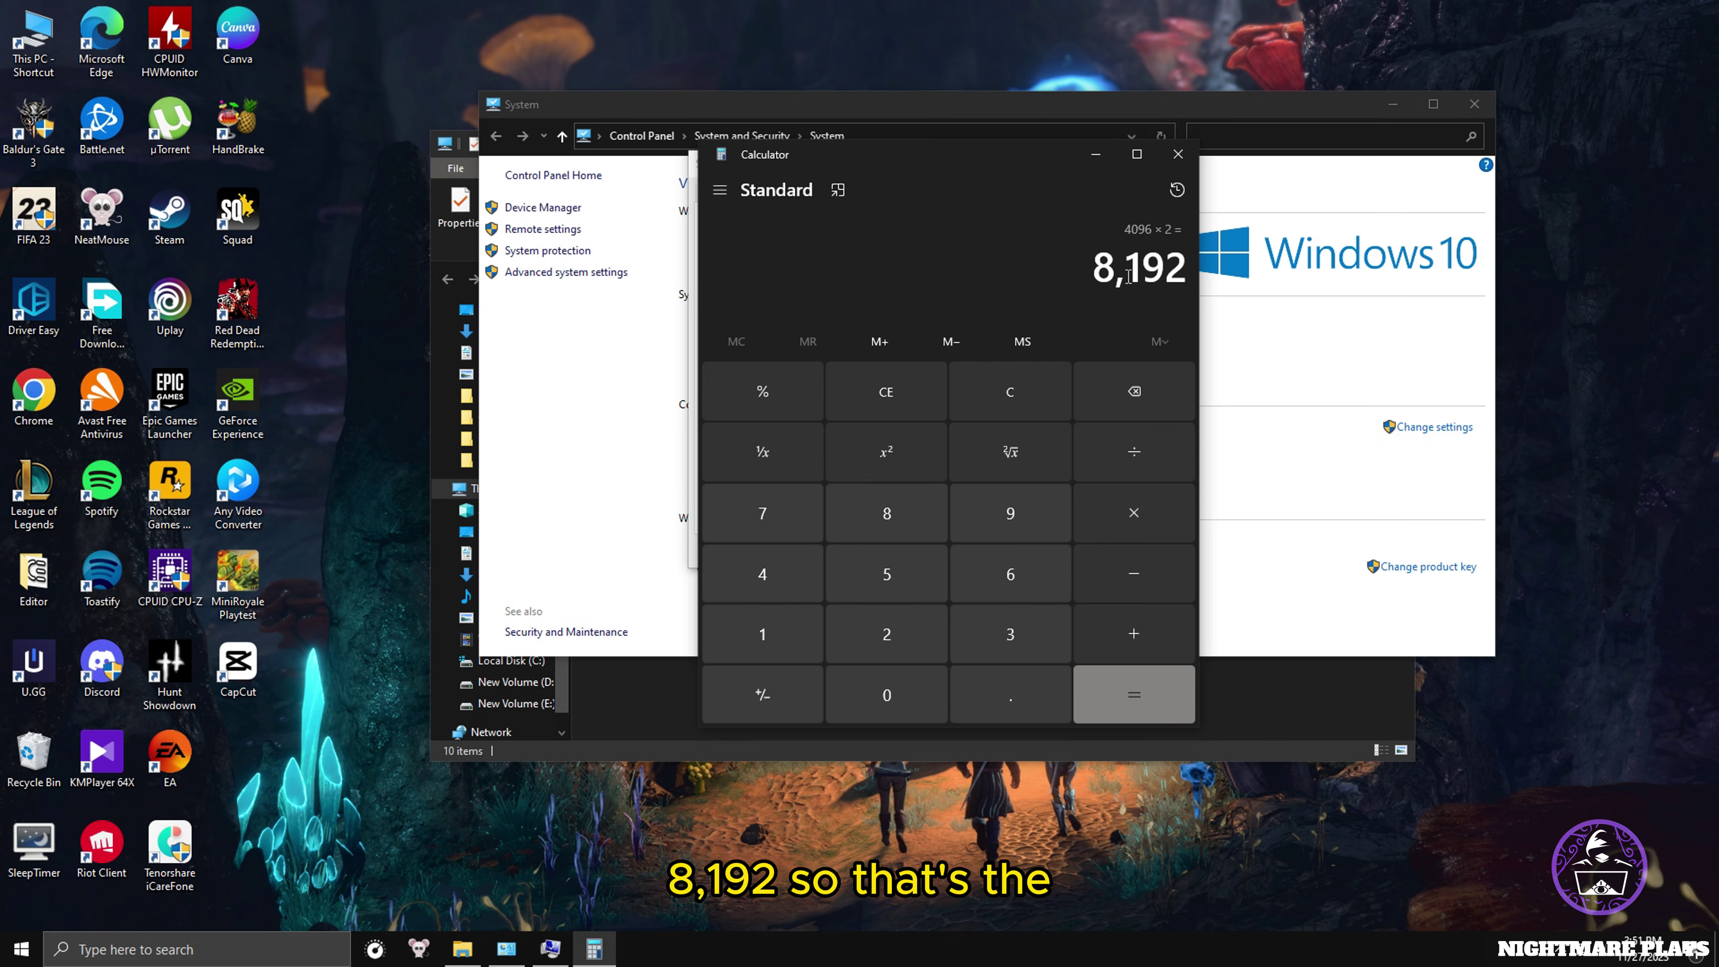
Recalculate for 8 GB RAM: 8 × 1024 × 2 = 16,384, then return to Virtual Memory.
{"action": "left_click", "coordinate": [550, 949]}
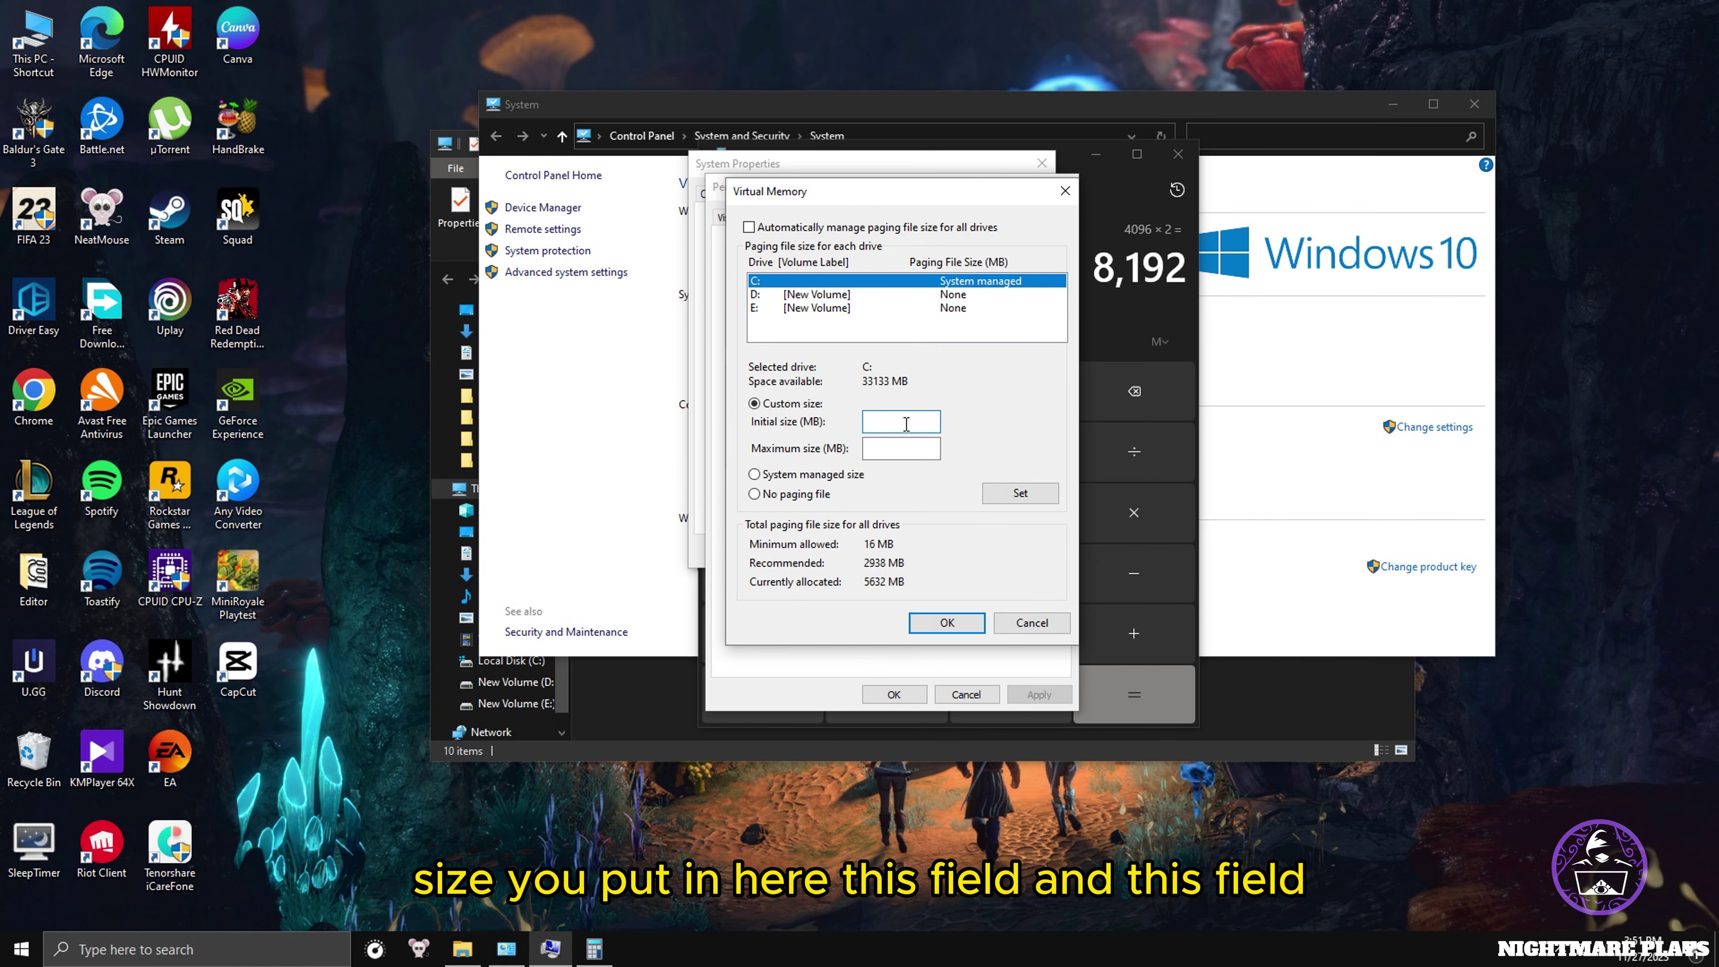
{"action": "left_click", "coordinate": [881, 448]}
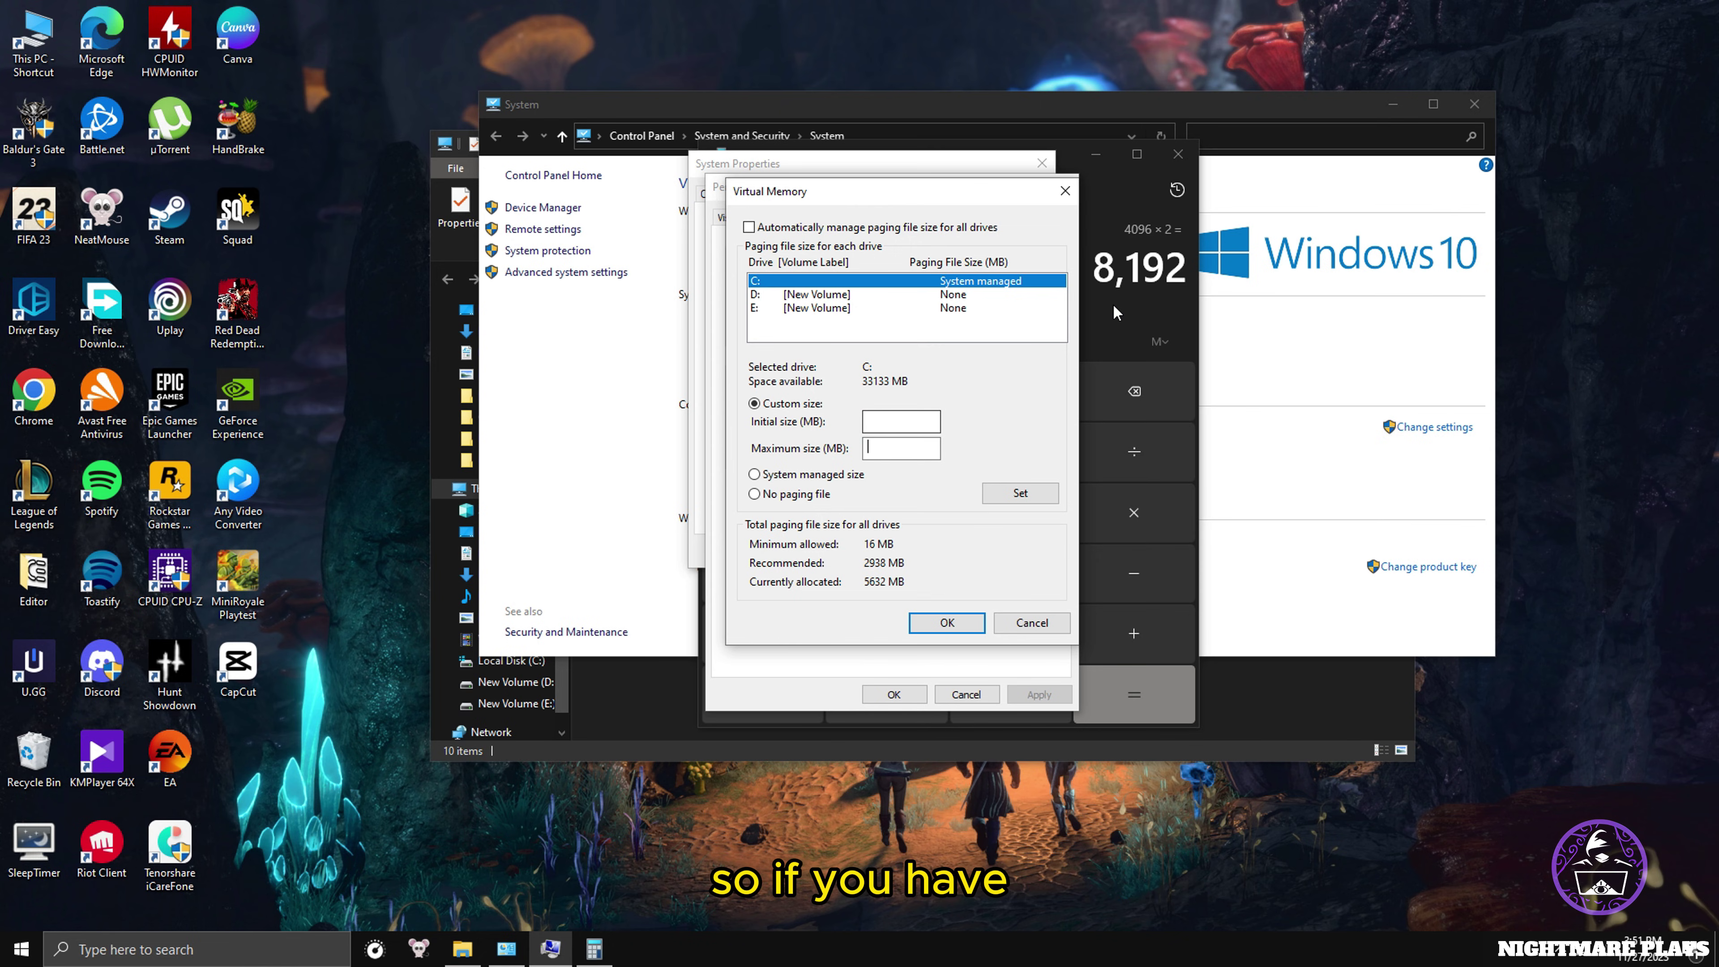
{"action": "left_click", "coordinate": [1134, 391]}
{"action": "key", "text": "Escape"}
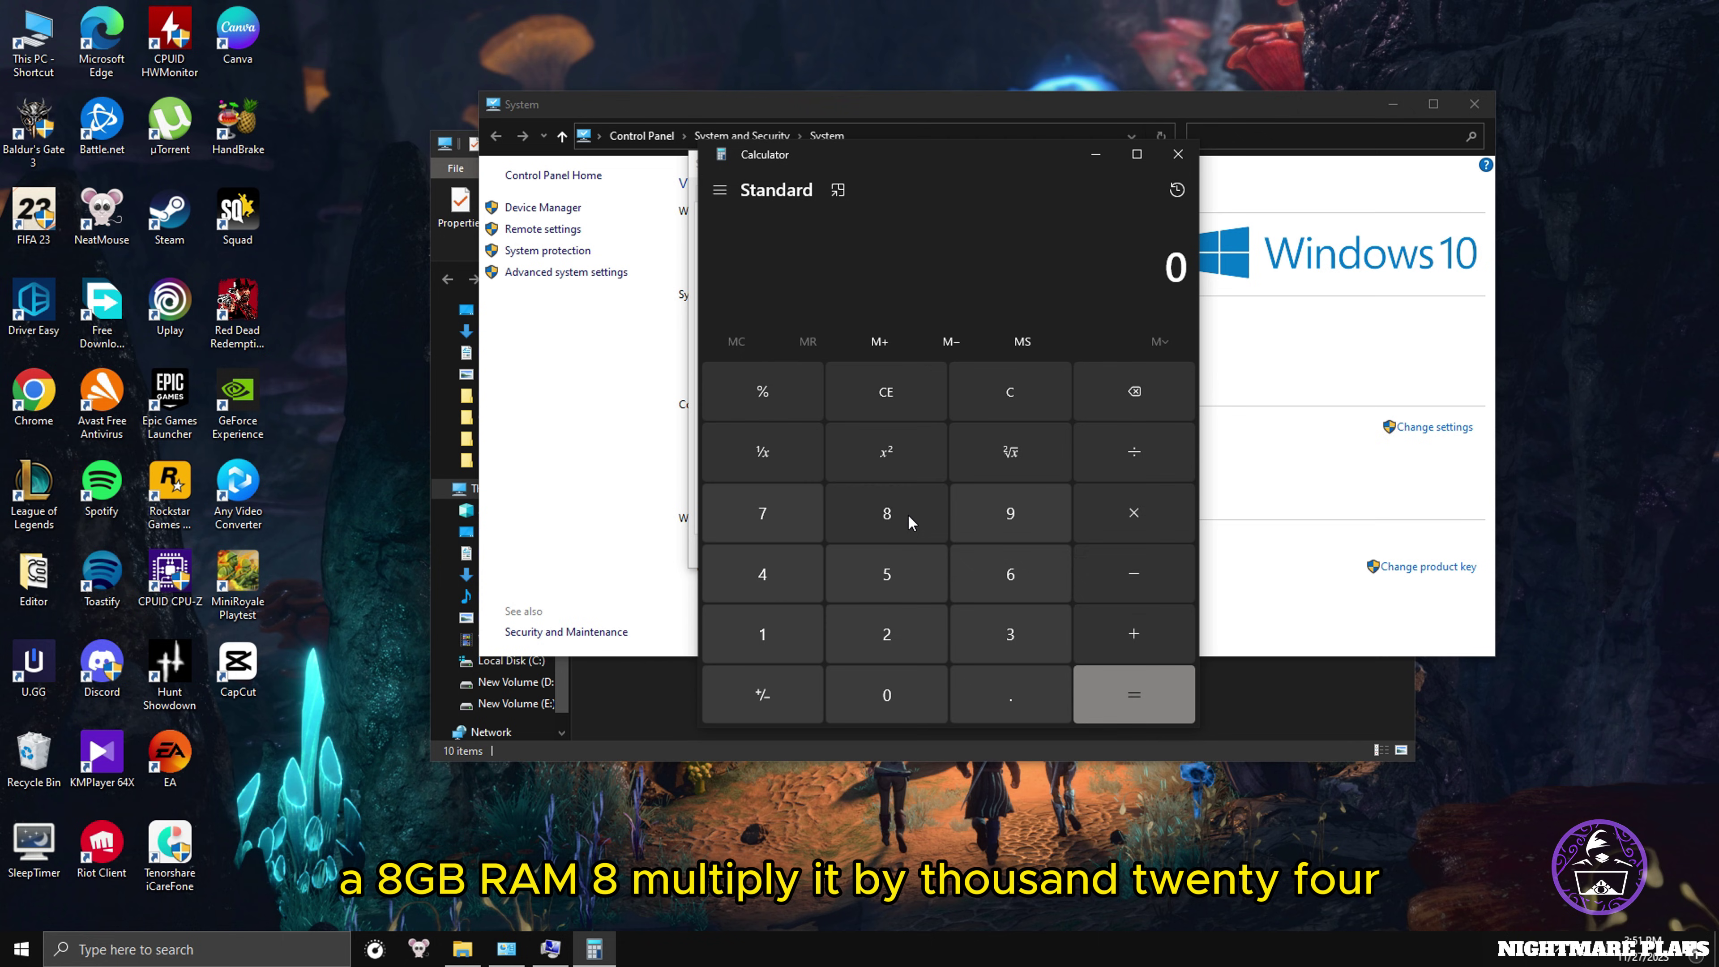
{"action": "left_click", "coordinate": [908, 514]}
{"action": "left_click", "coordinate": [1134, 524]}
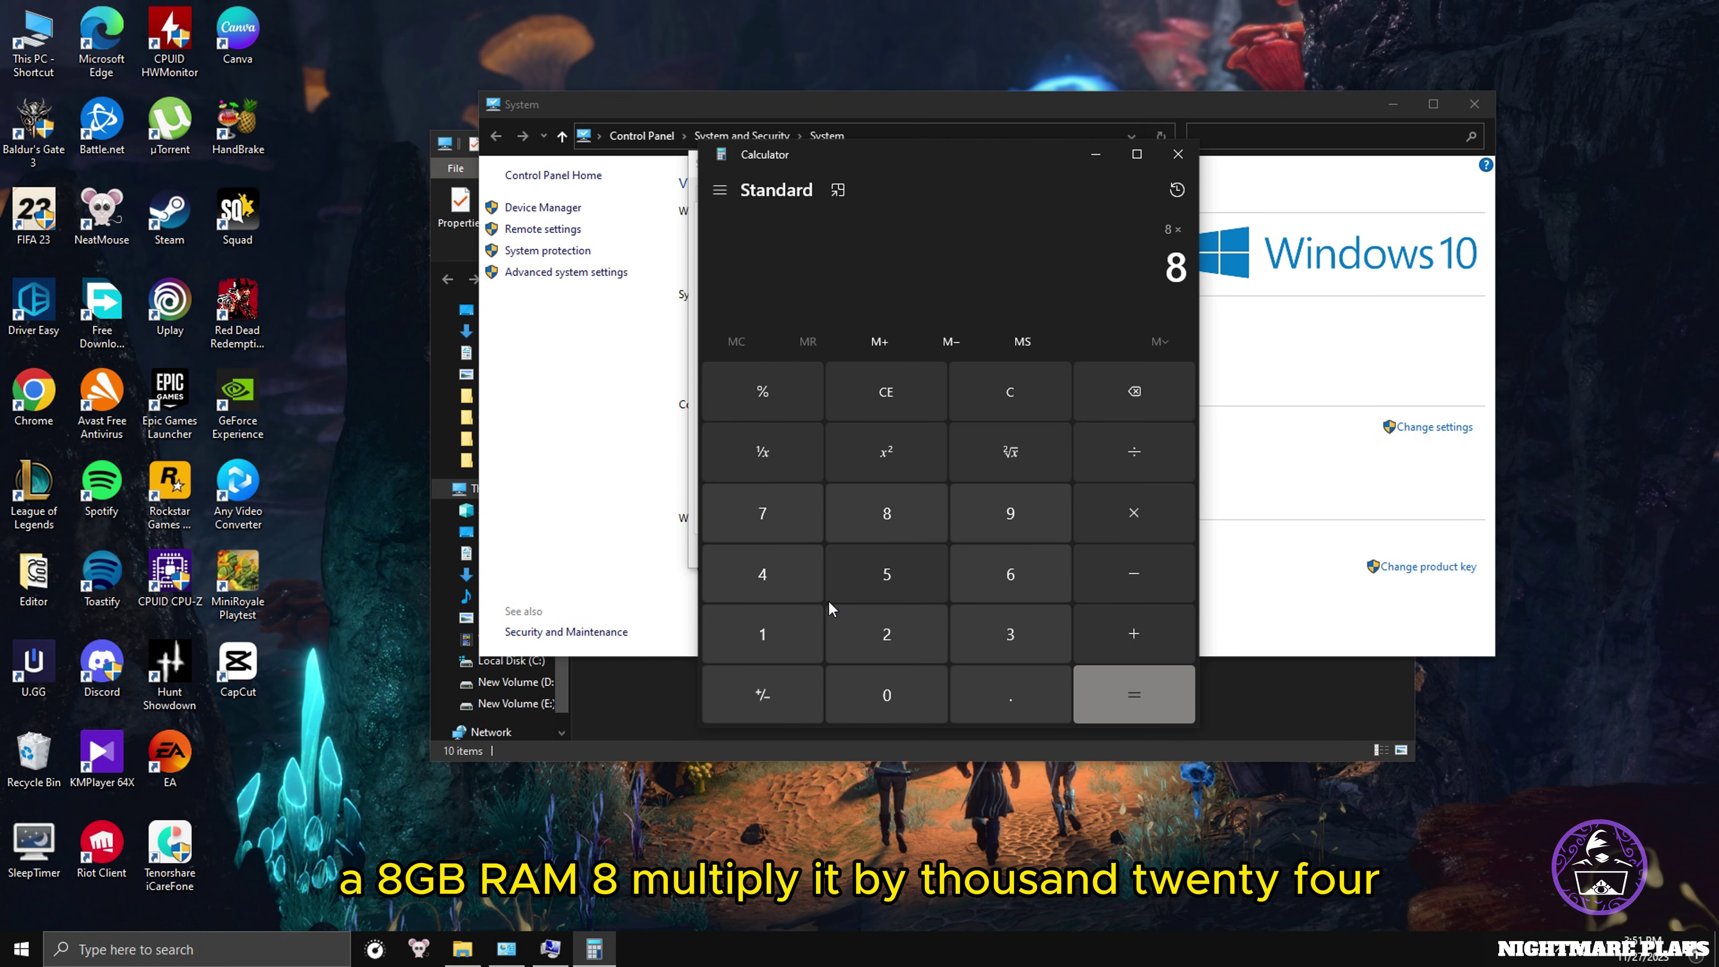
{"action": "left_click", "coordinate": [783, 650]}
{"action": "left_click", "coordinate": [886, 691]}
{"action": "left_click", "coordinate": [890, 640]}
{"action": "left_click", "coordinate": [768, 576]}
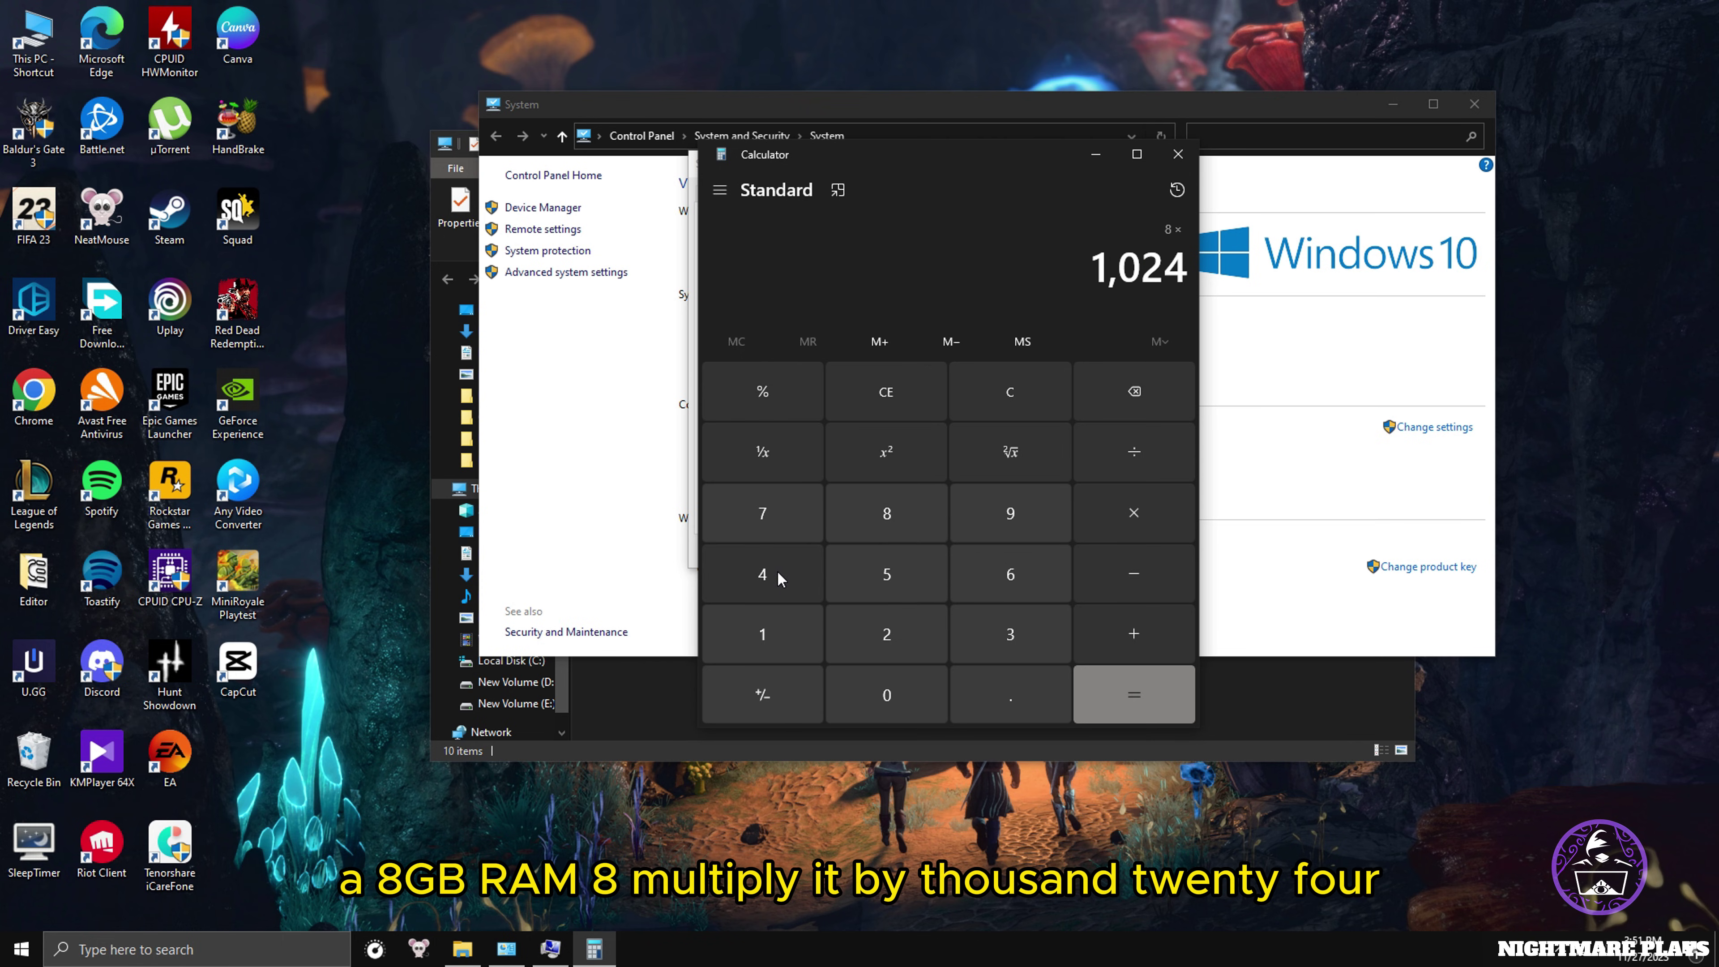
{"action": "left_click", "coordinate": [1170, 702]}
{"action": "left_click", "coordinate": [1134, 513]}
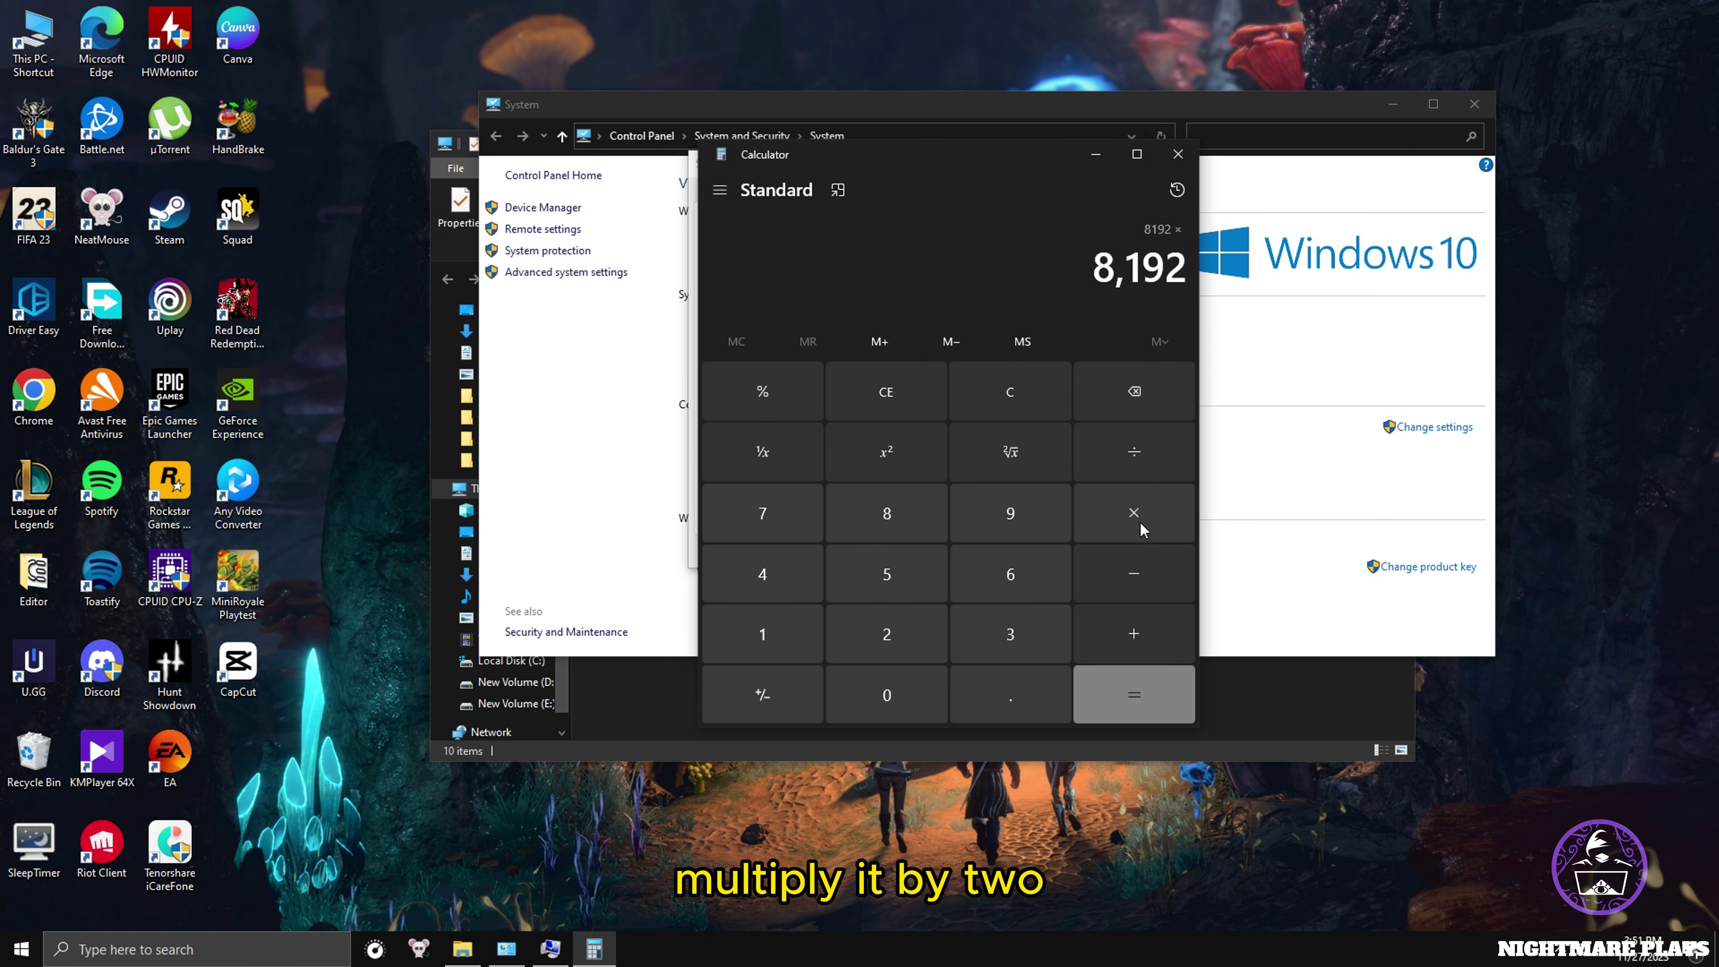
{"action": "left_click", "coordinate": [910, 640]}
{"action": "left_click", "coordinate": [1134, 697]}
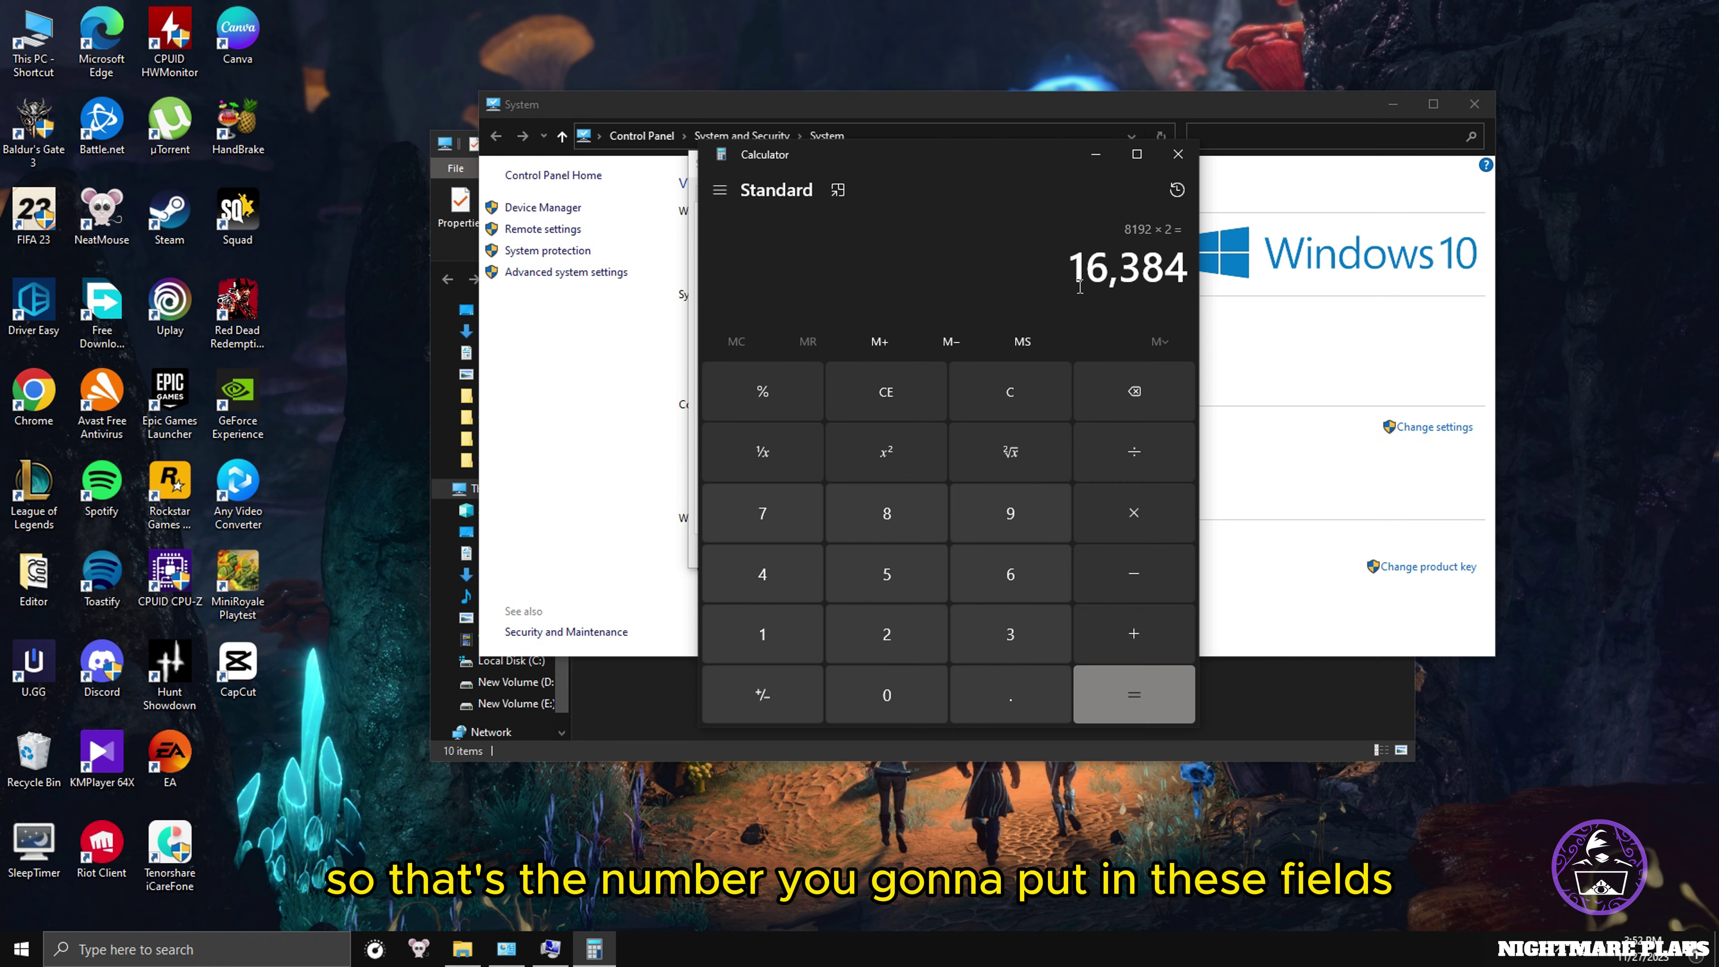
{"action": "left_click", "coordinate": [550, 948]}
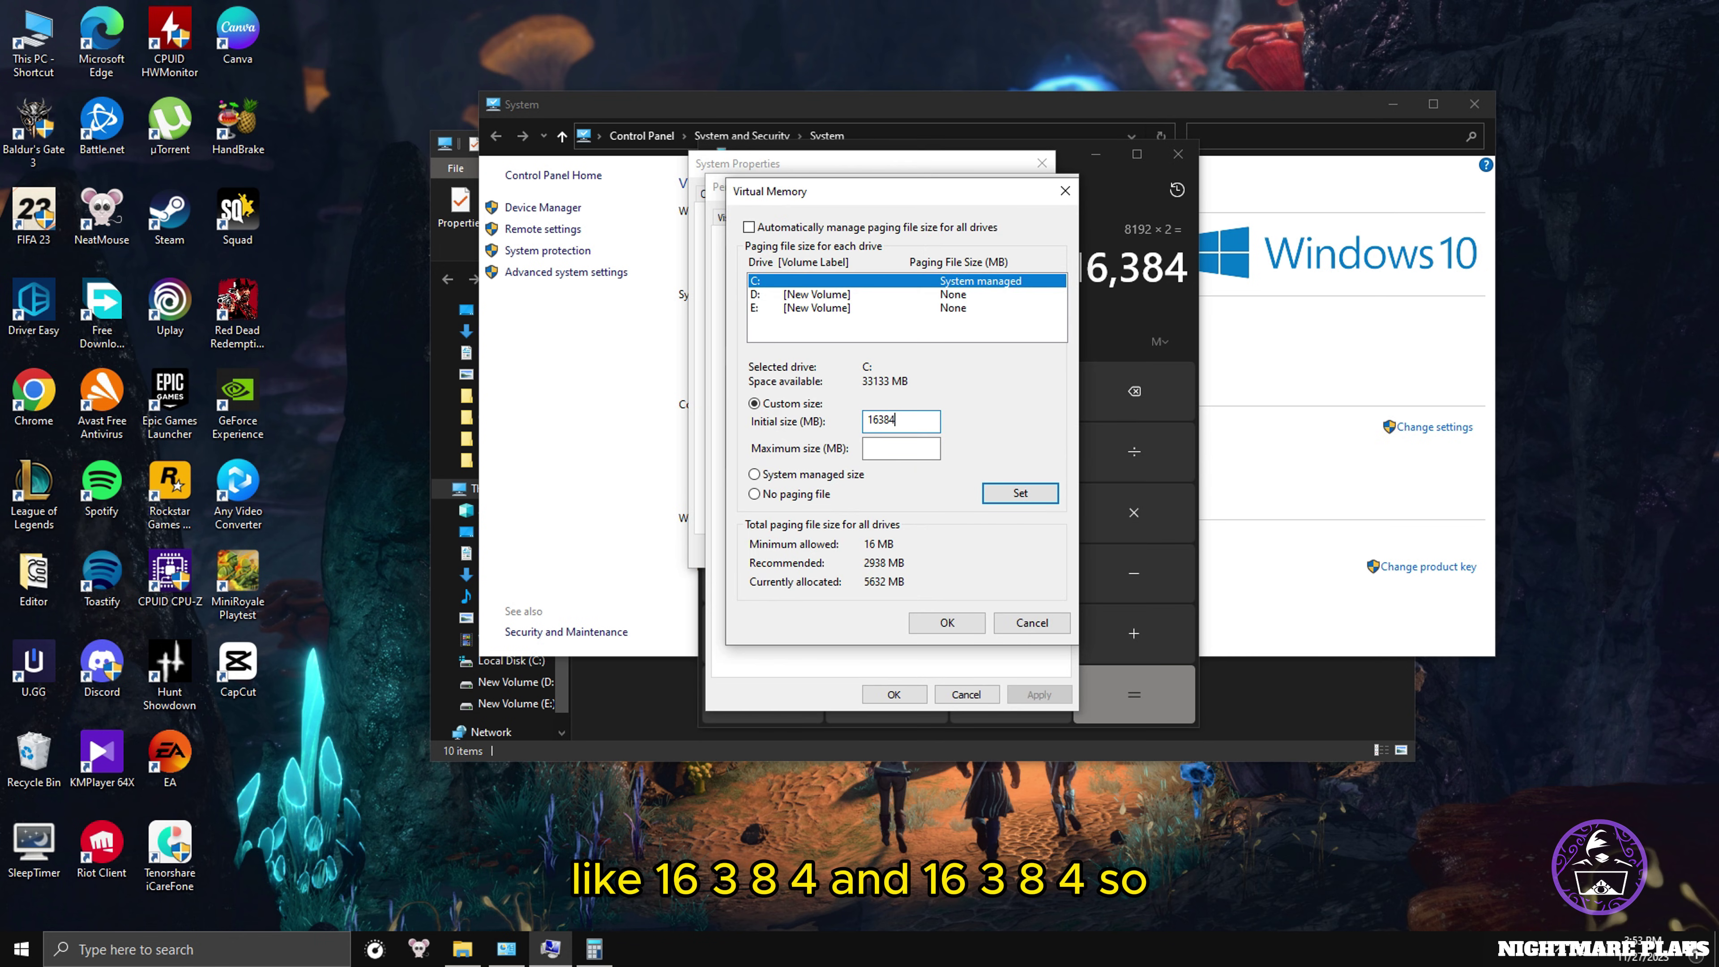
Set drive C:'s custom paging file to 16384 MB initial and maximum.
{"action": "left_click", "coordinate": [924, 449]}
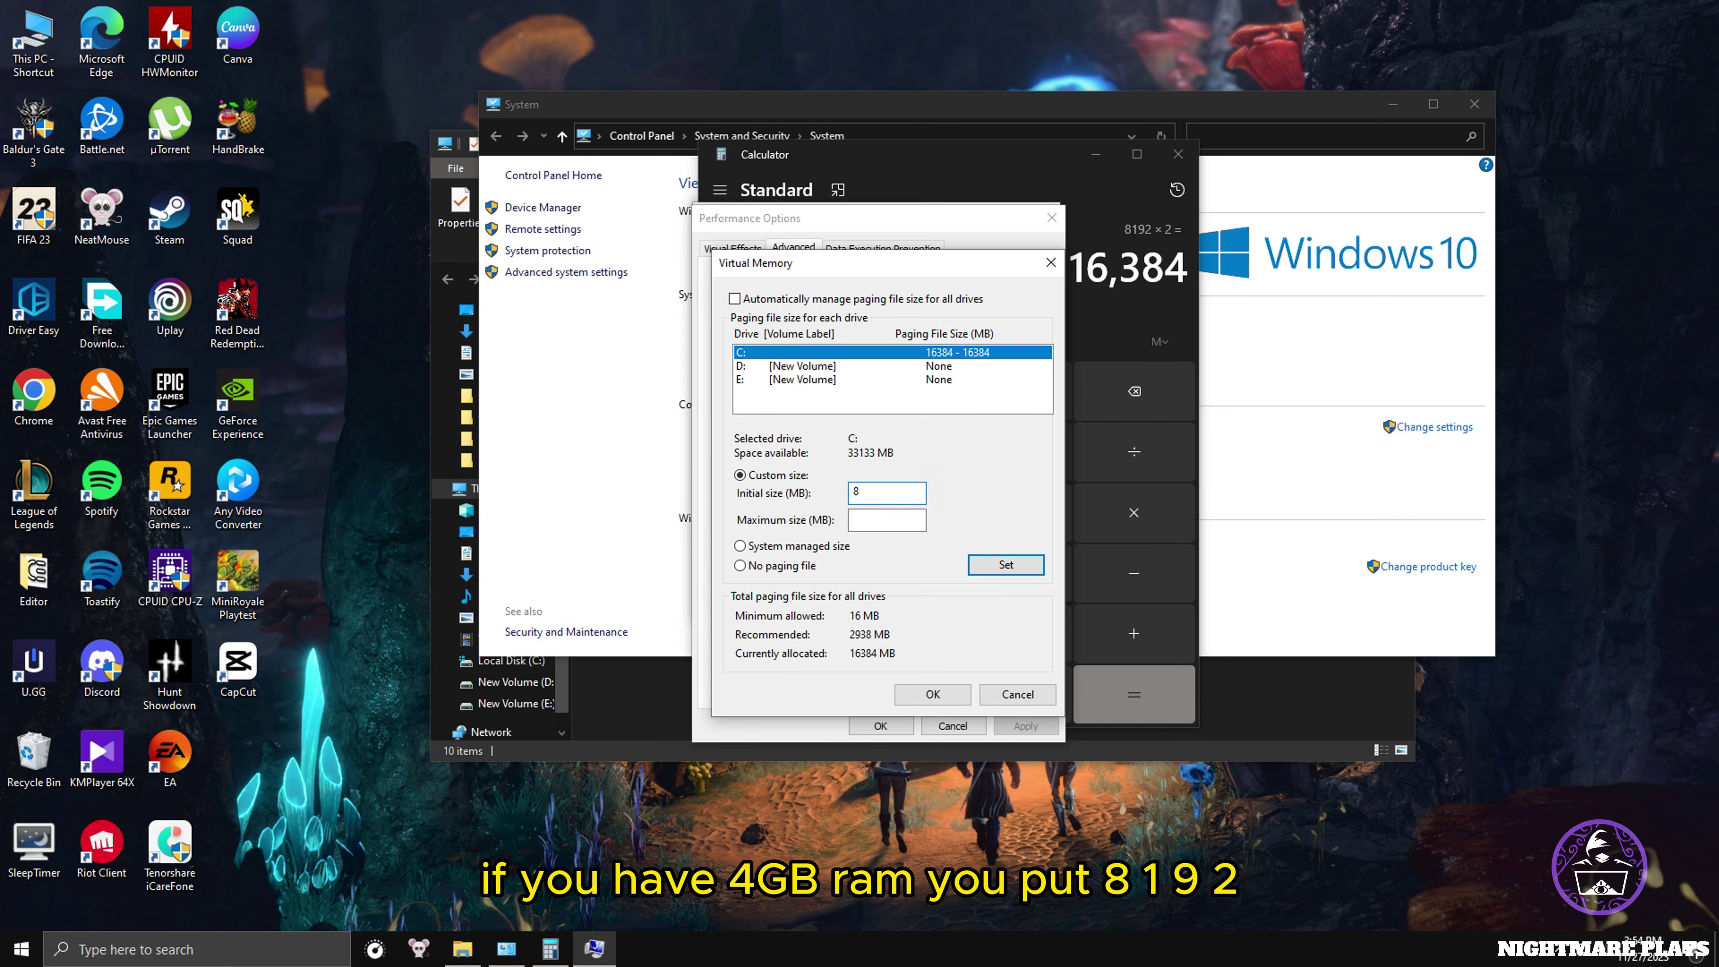
{"action": "left_click", "coordinate": [894, 522]}
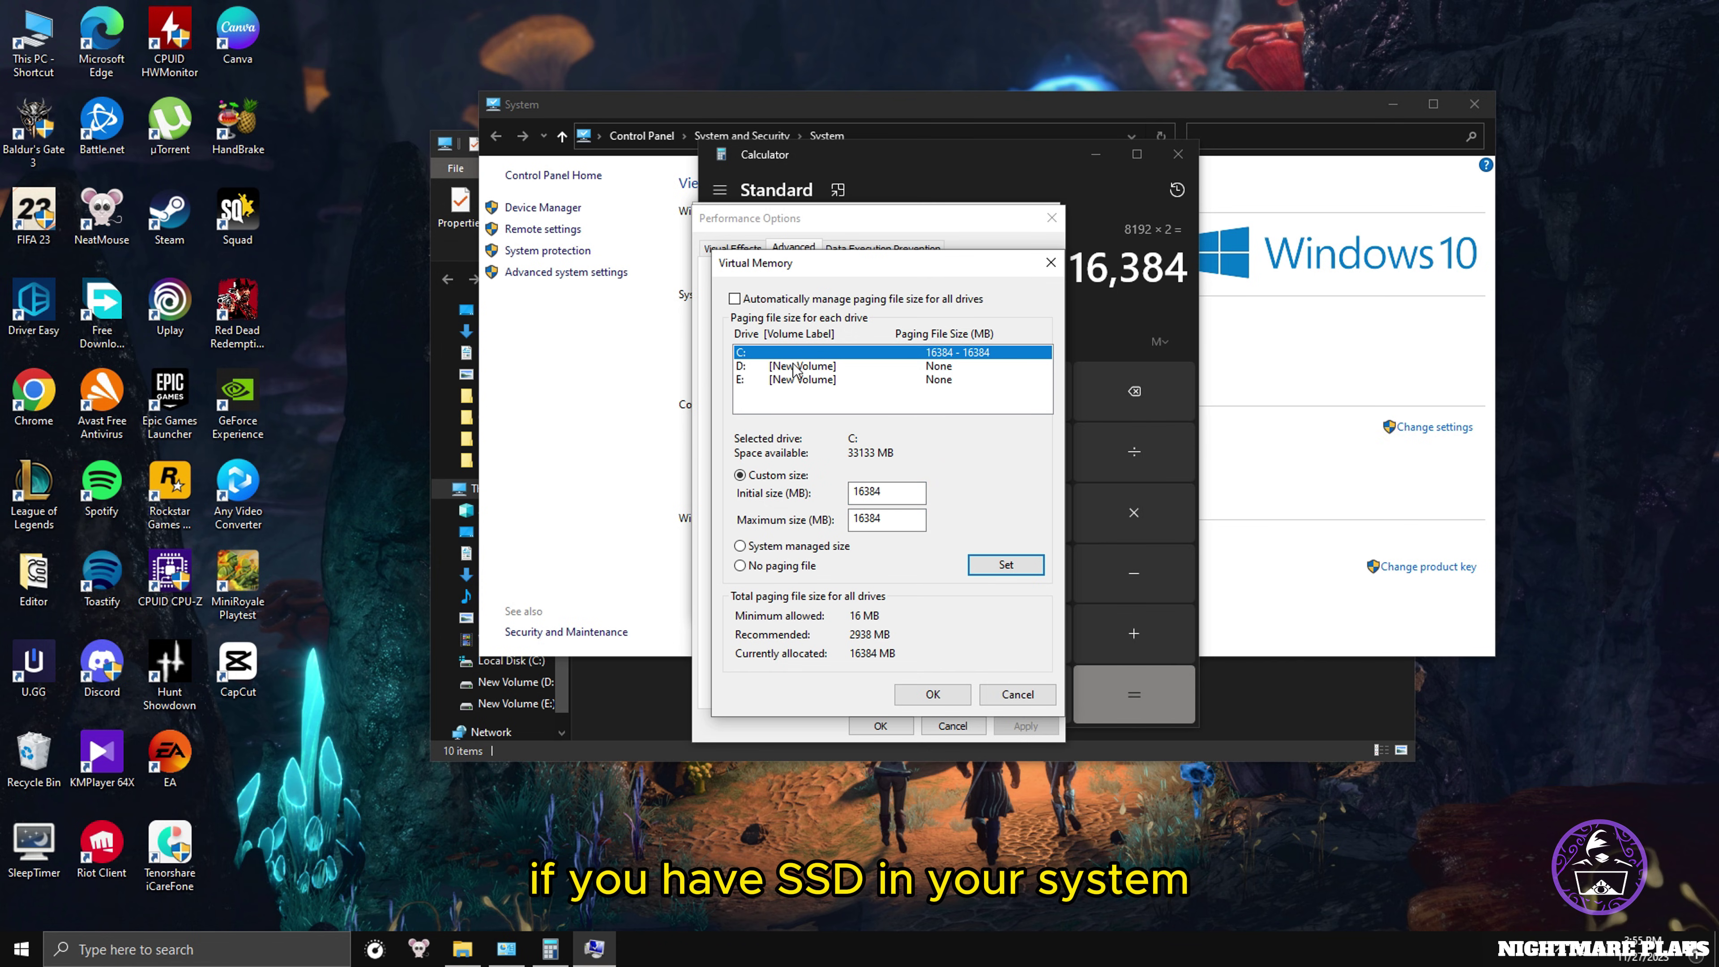
{"action": "left_click", "coordinate": [800, 367]}
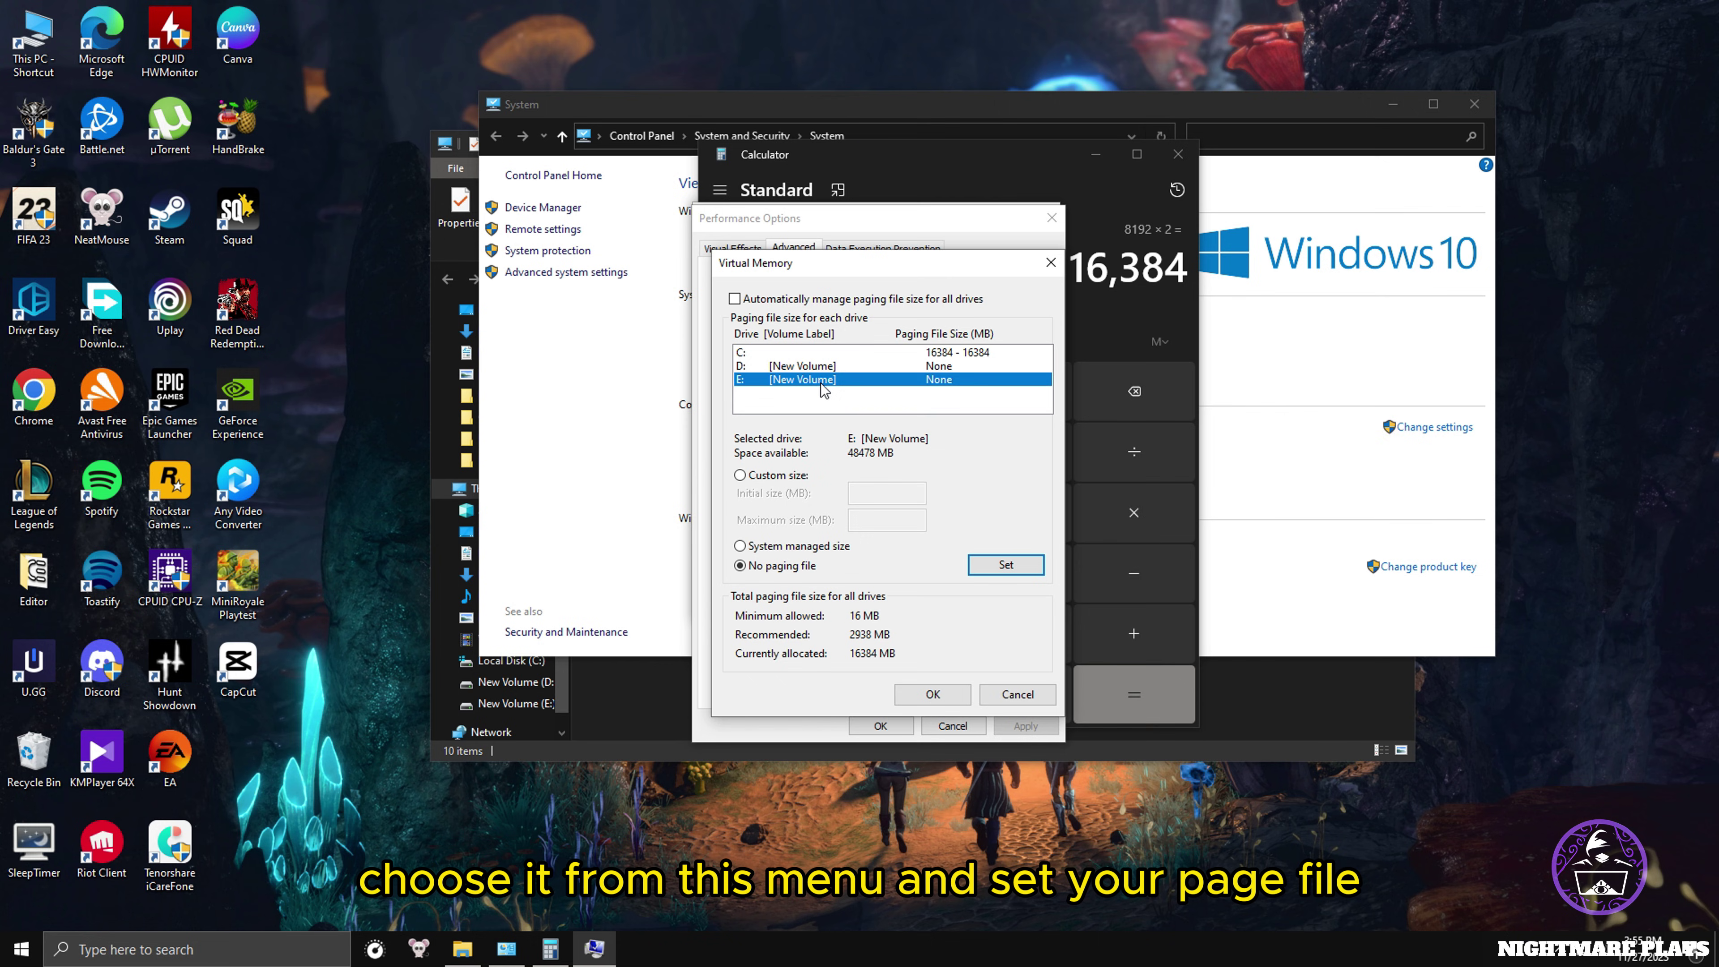
{"action": "left_click", "coordinate": [816, 368]}
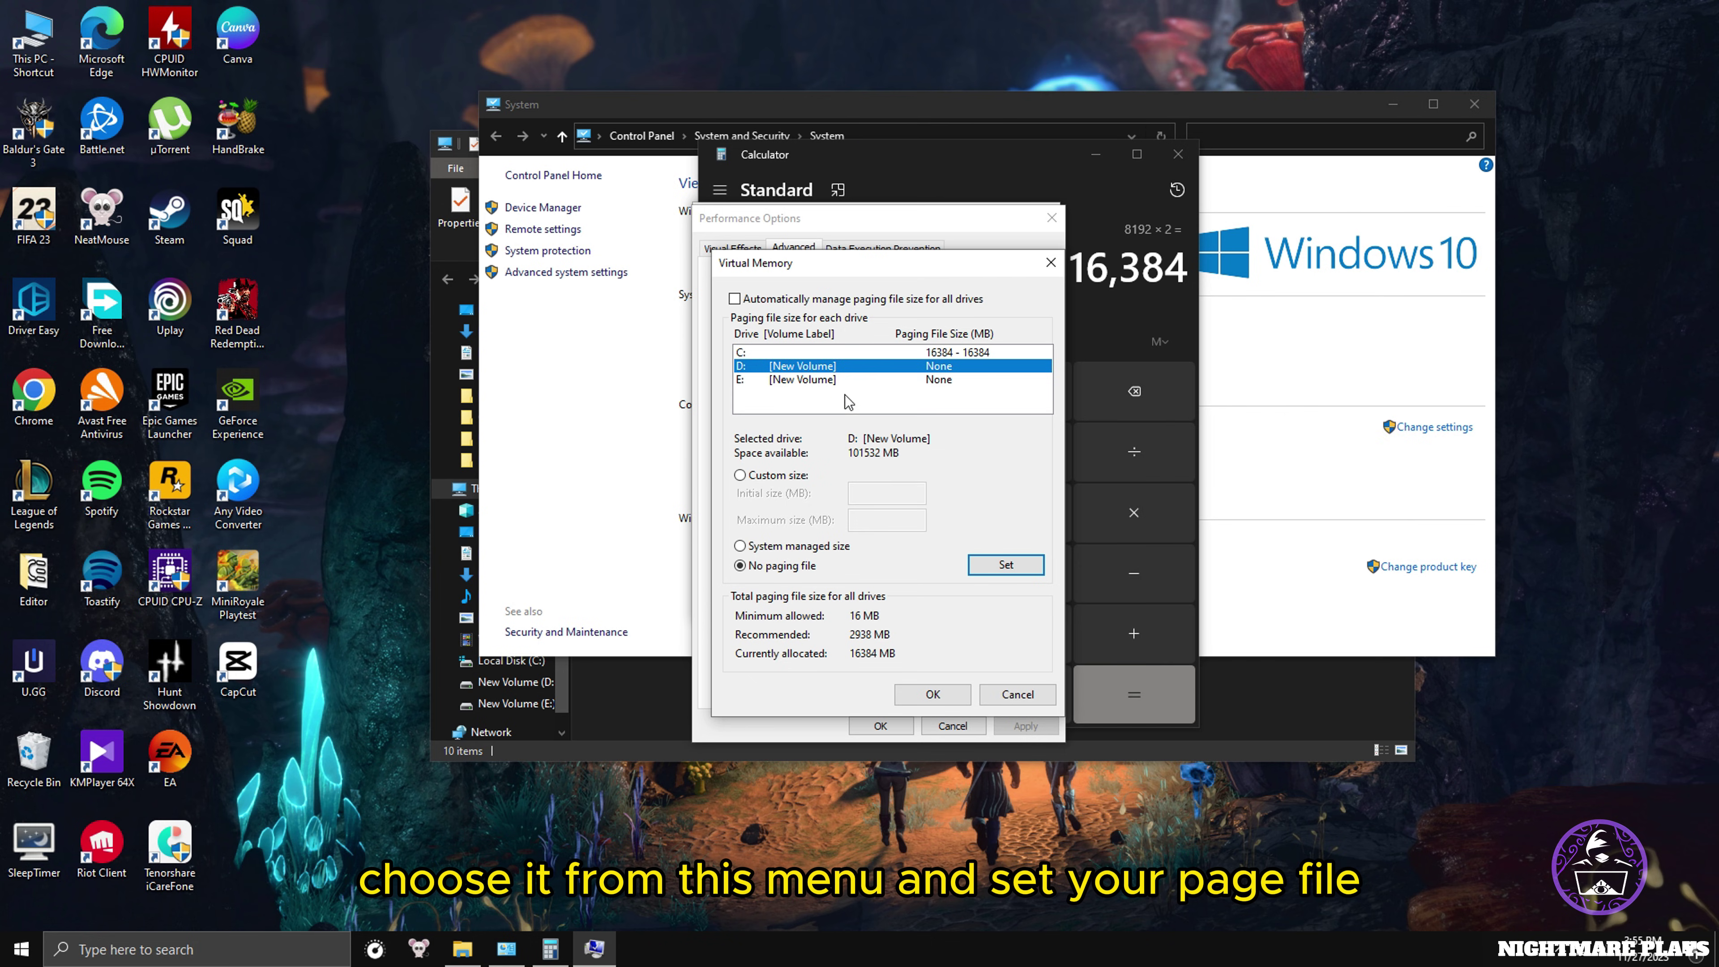
{"action": "left_click", "coordinate": [770, 476]}
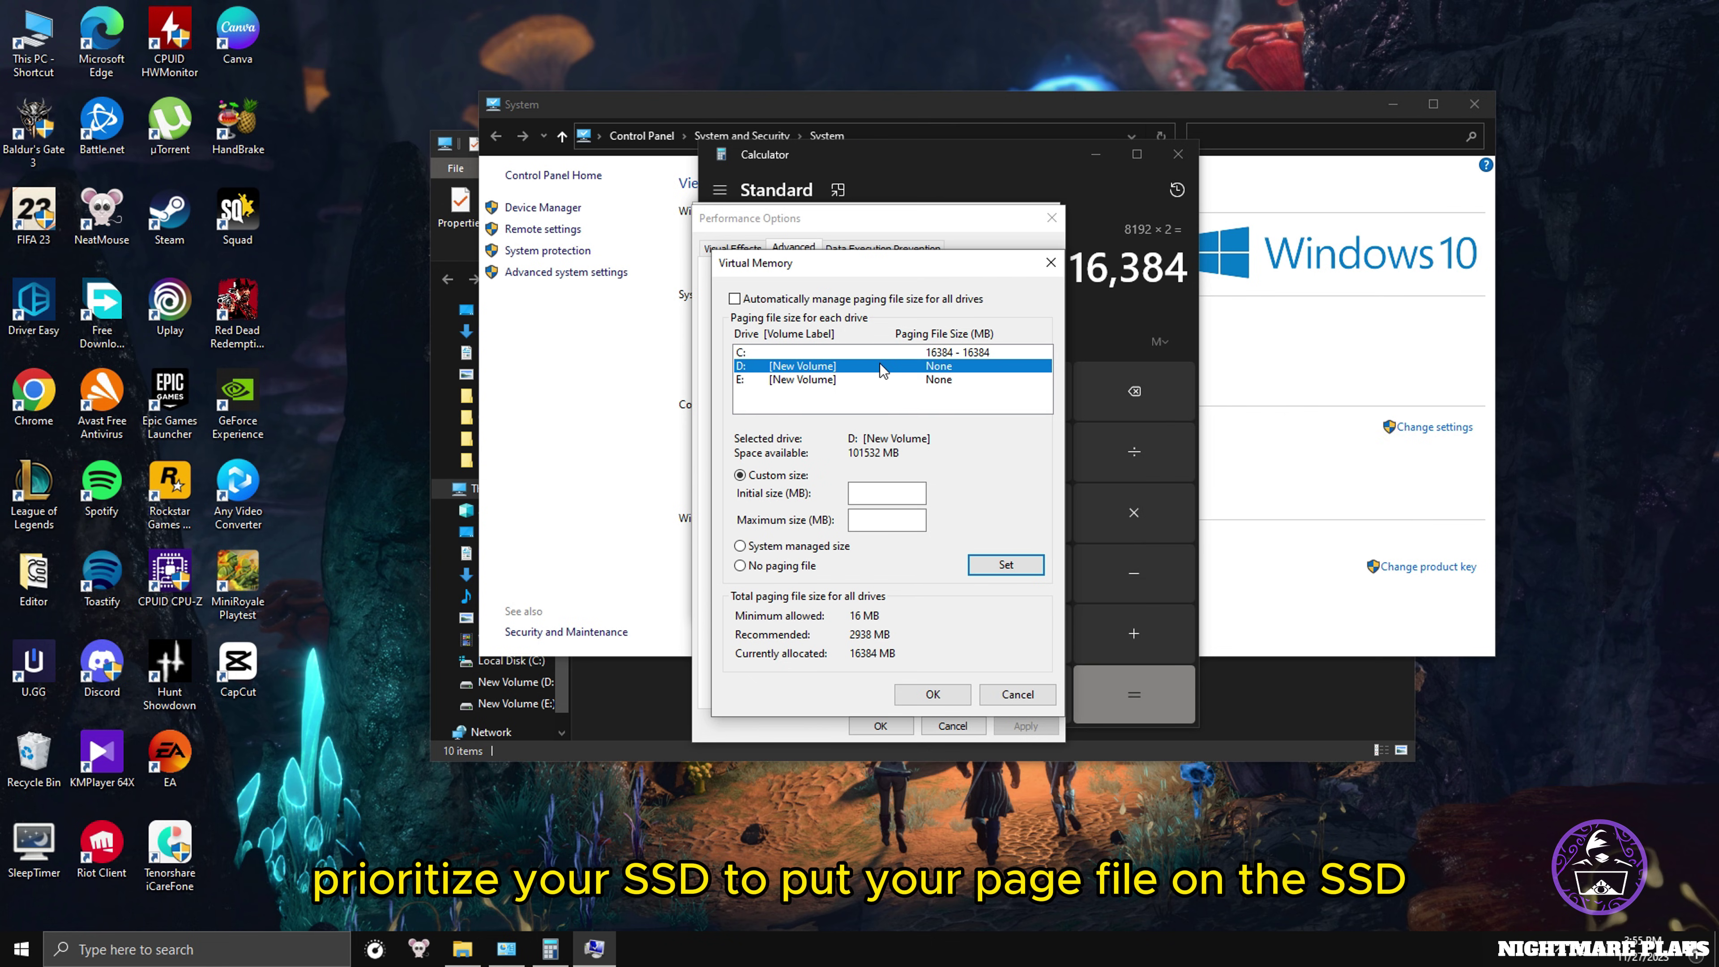
{"action": "left_click", "coordinate": [784, 353]}
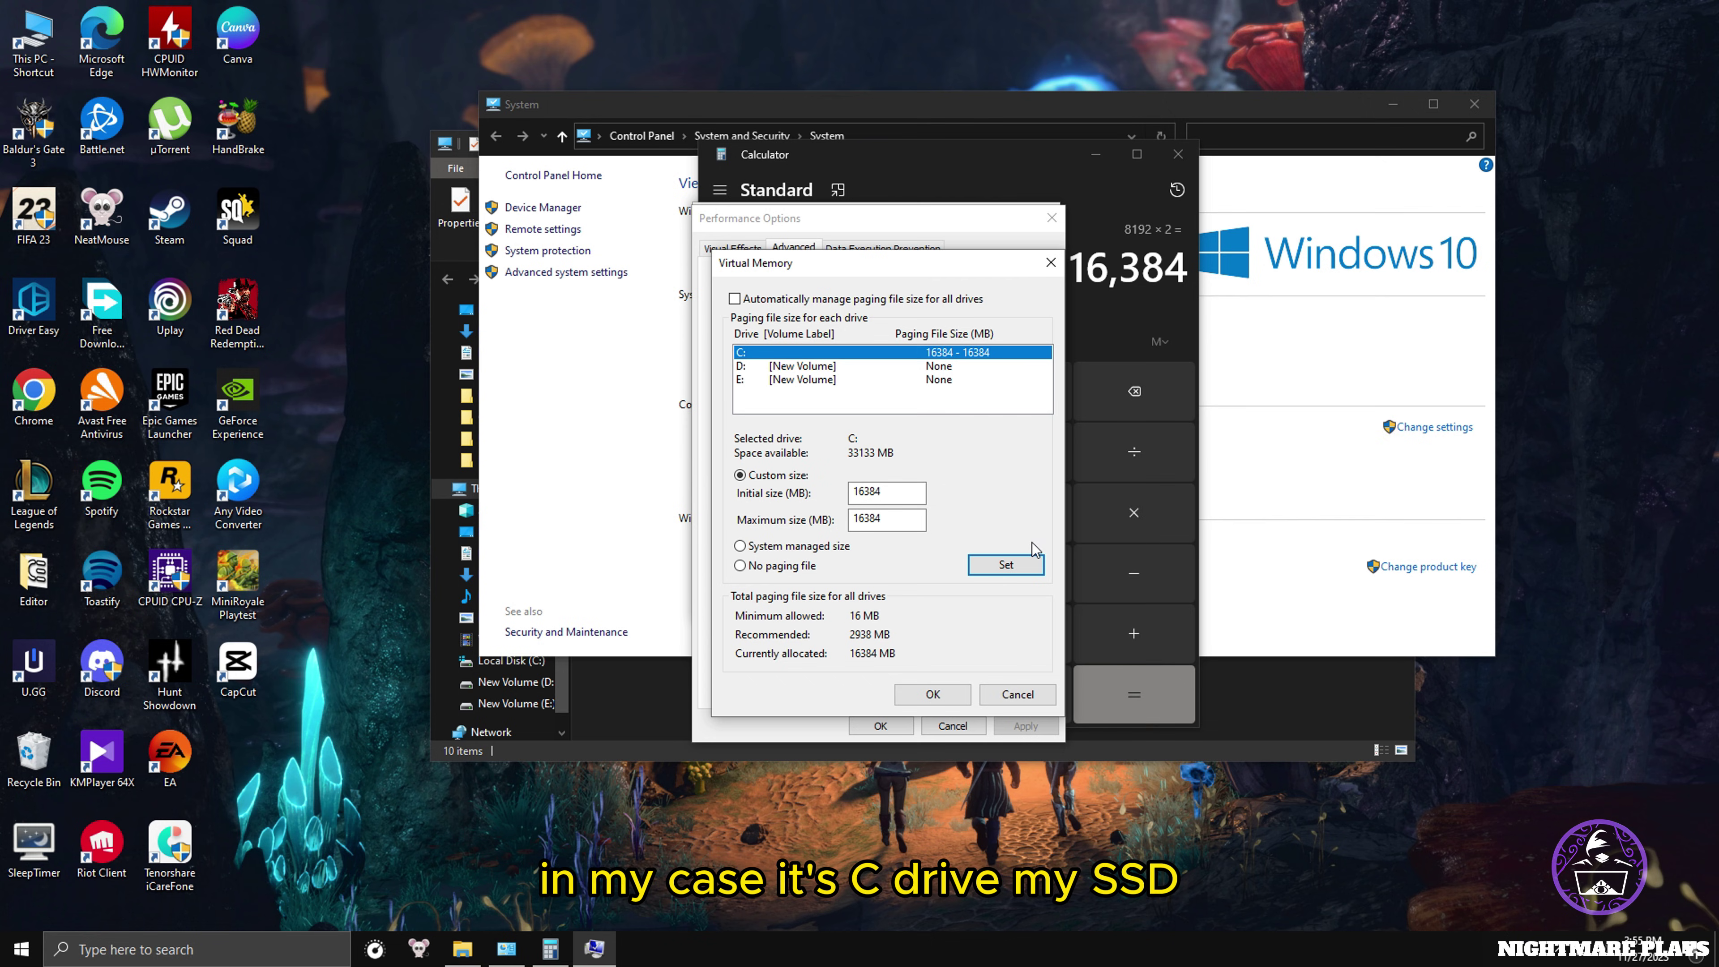
{"action": "left_click", "coordinate": [1006, 568]}
Confirm Virtual Memory, Performance Options and System Properties, then close the System window.
{"action": "left_click", "coordinate": [933, 694]}
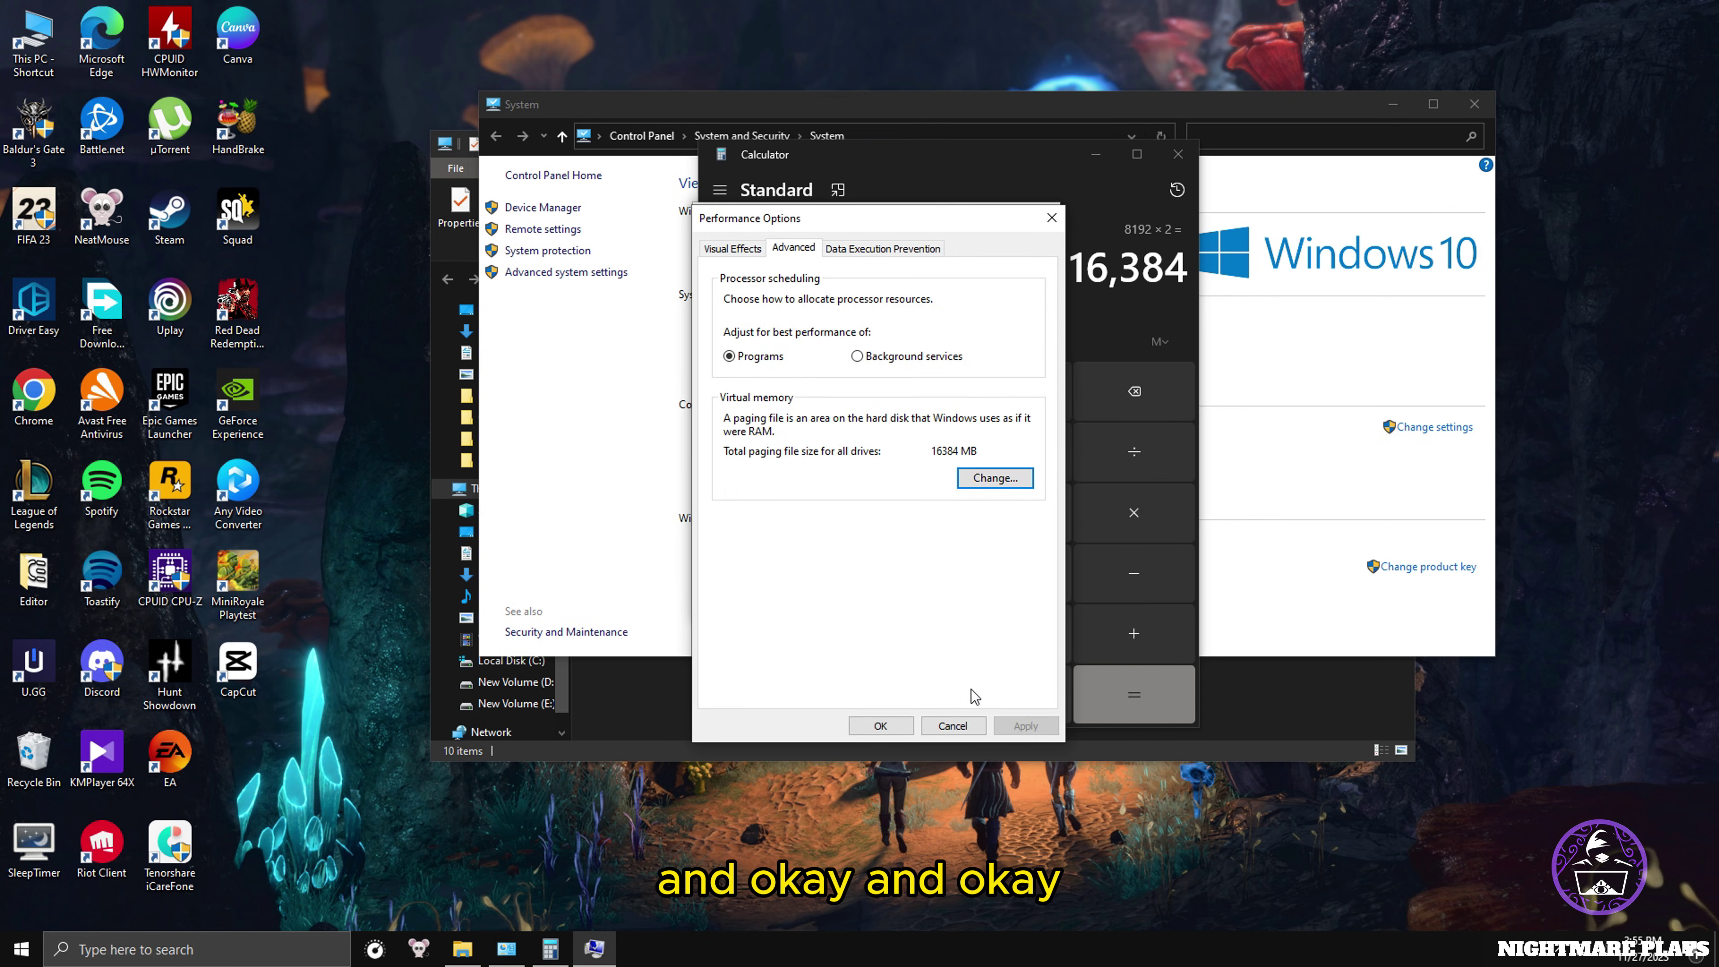
{"action": "left_click", "coordinate": [880, 726]}
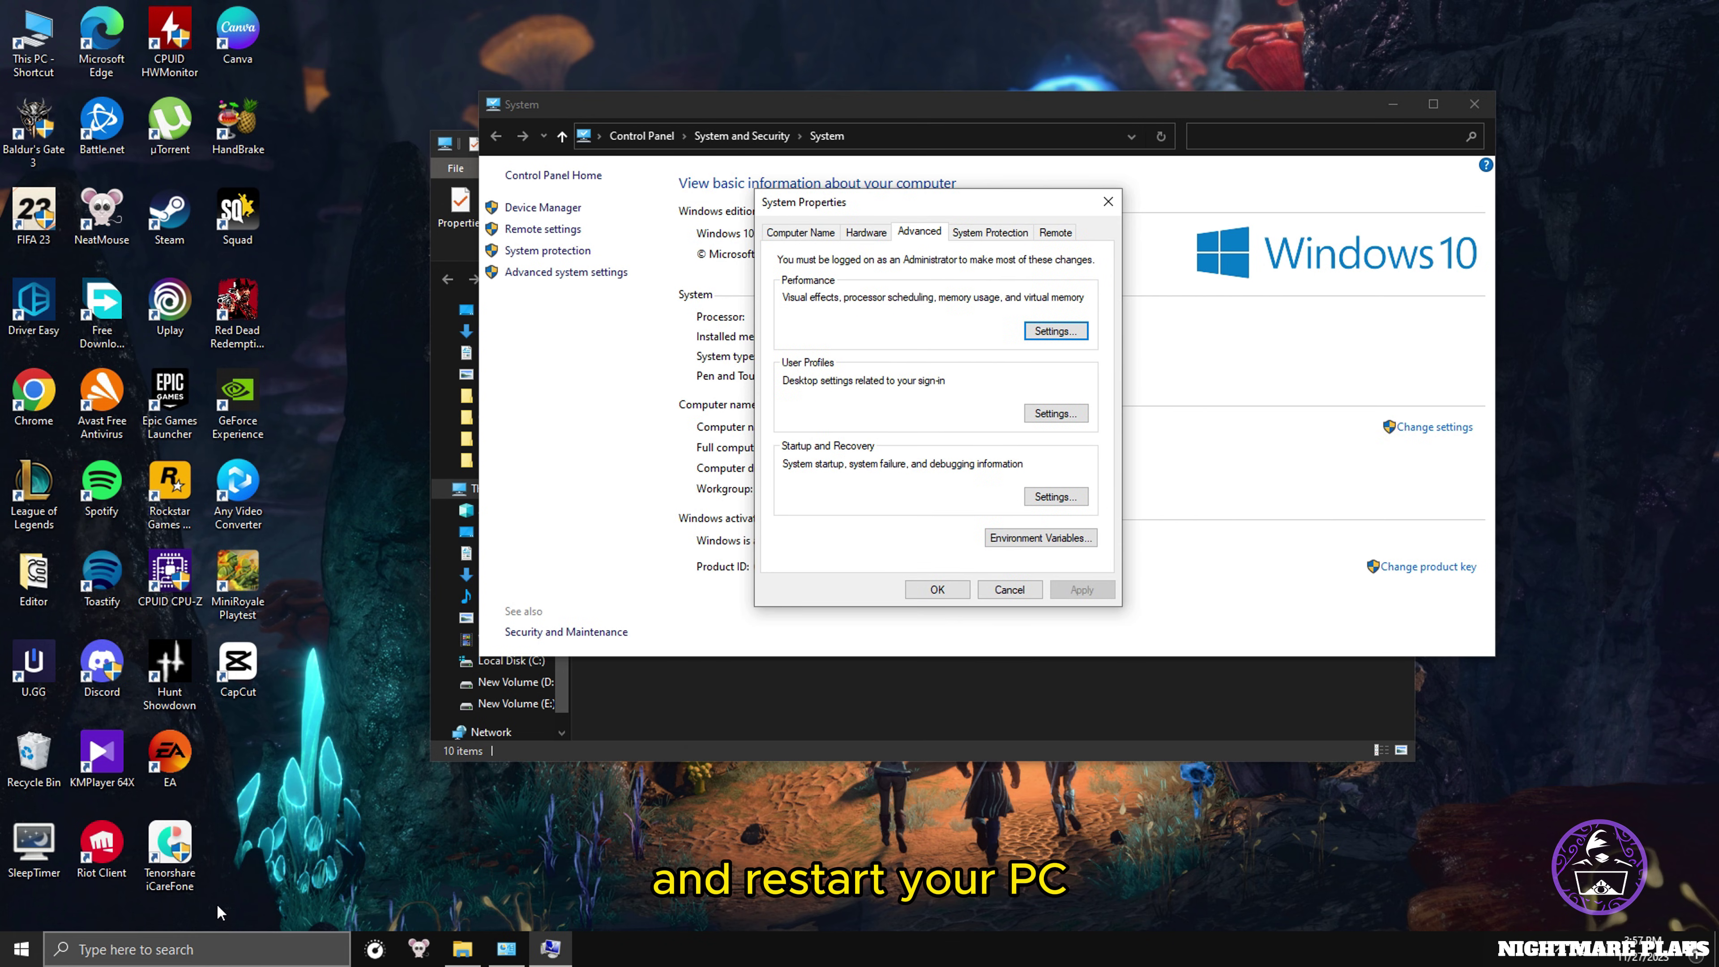
{"action": "left_click", "coordinate": [938, 591]}
{"action": "left_click", "coordinate": [21, 948]}
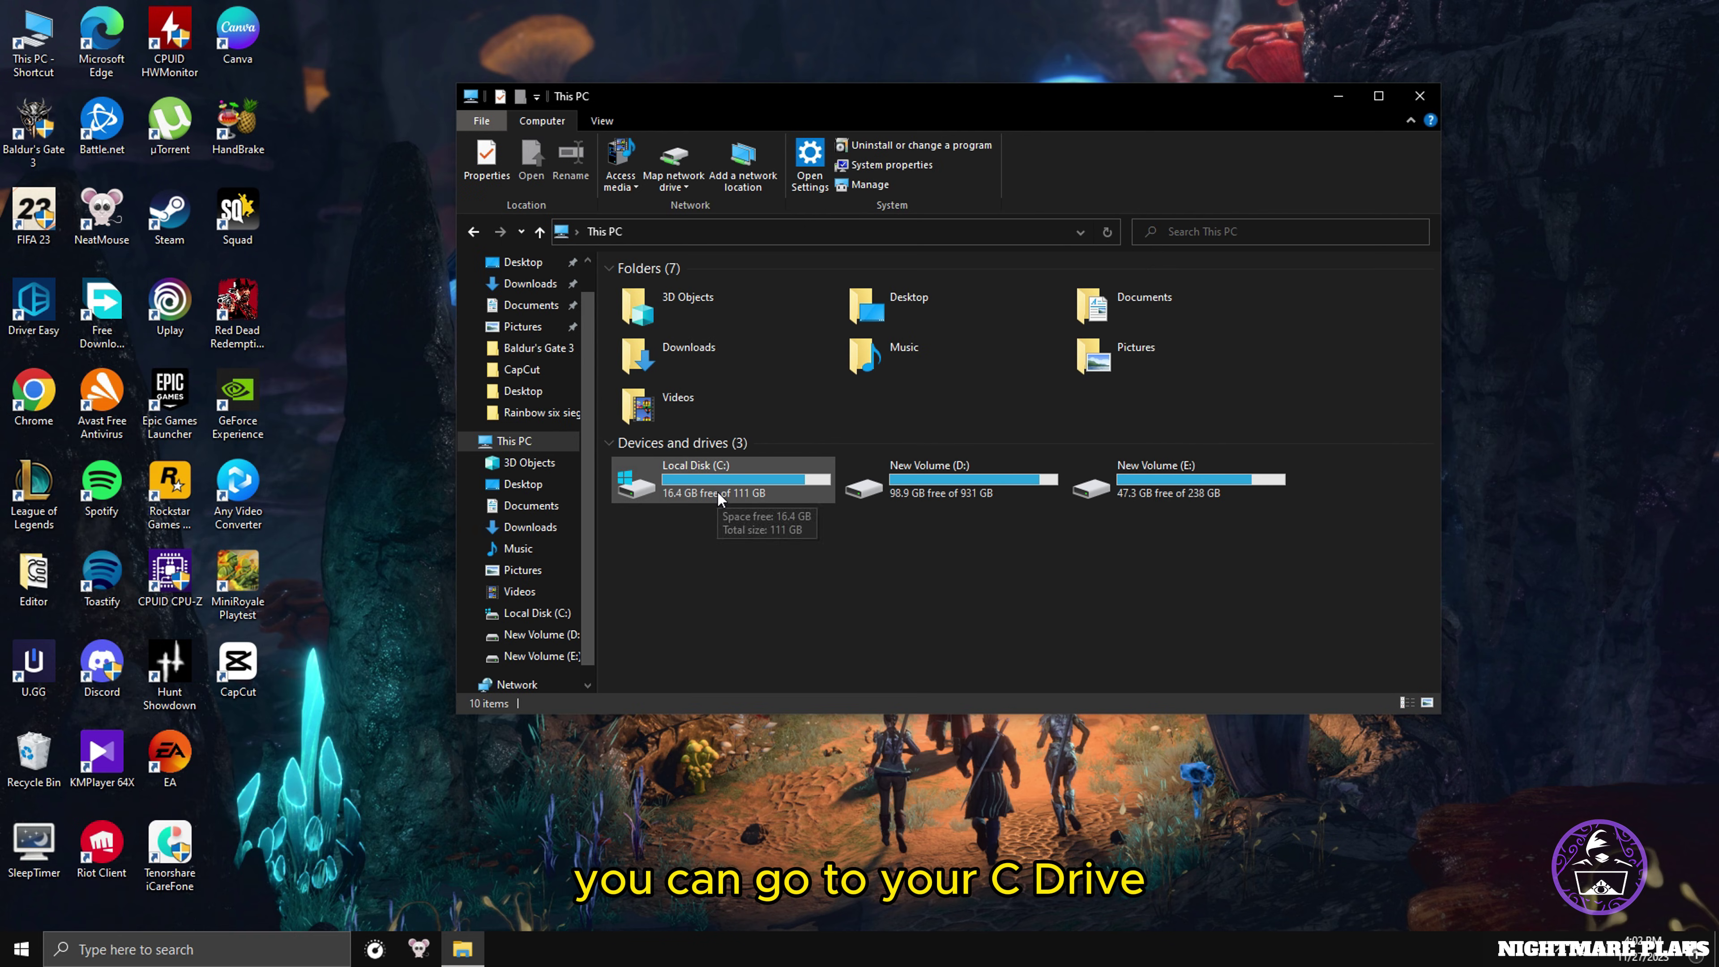
Show hidden items in Local Disk (C:) and confirm pagefile.sys is 16.0 GB.
{"action": "double_click", "coordinate": [718, 490]}
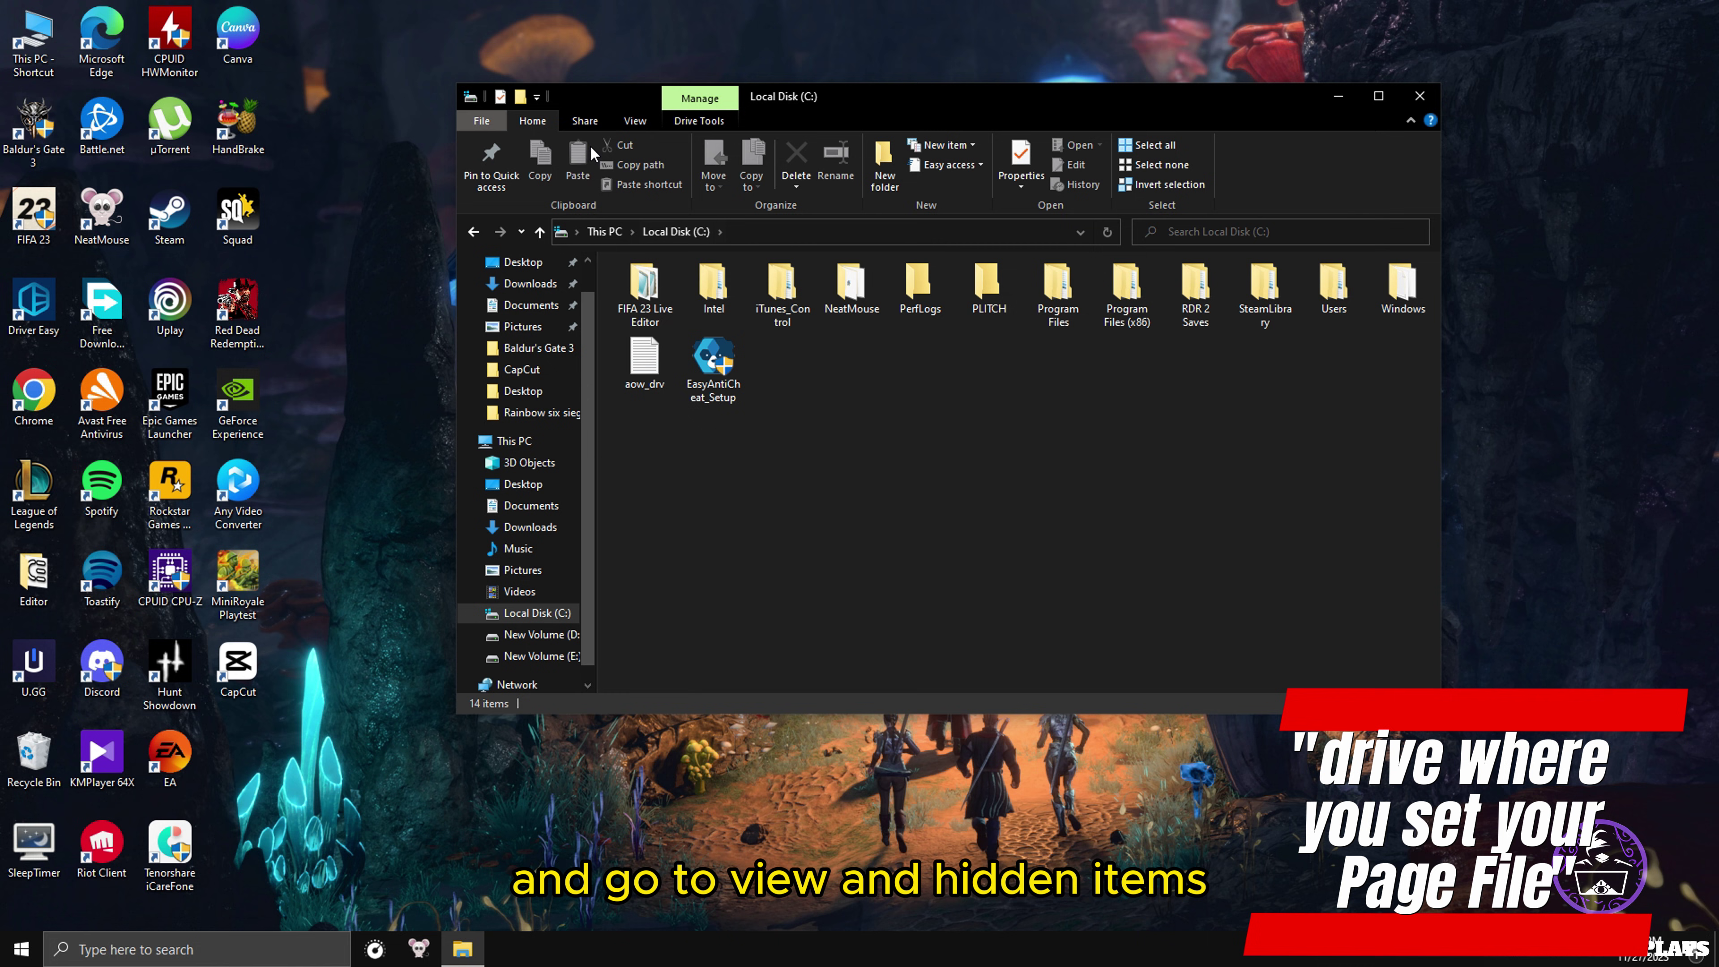
{"action": "left_click", "coordinate": [633, 122]}
{"action": "left_click", "coordinate": [1112, 185]}
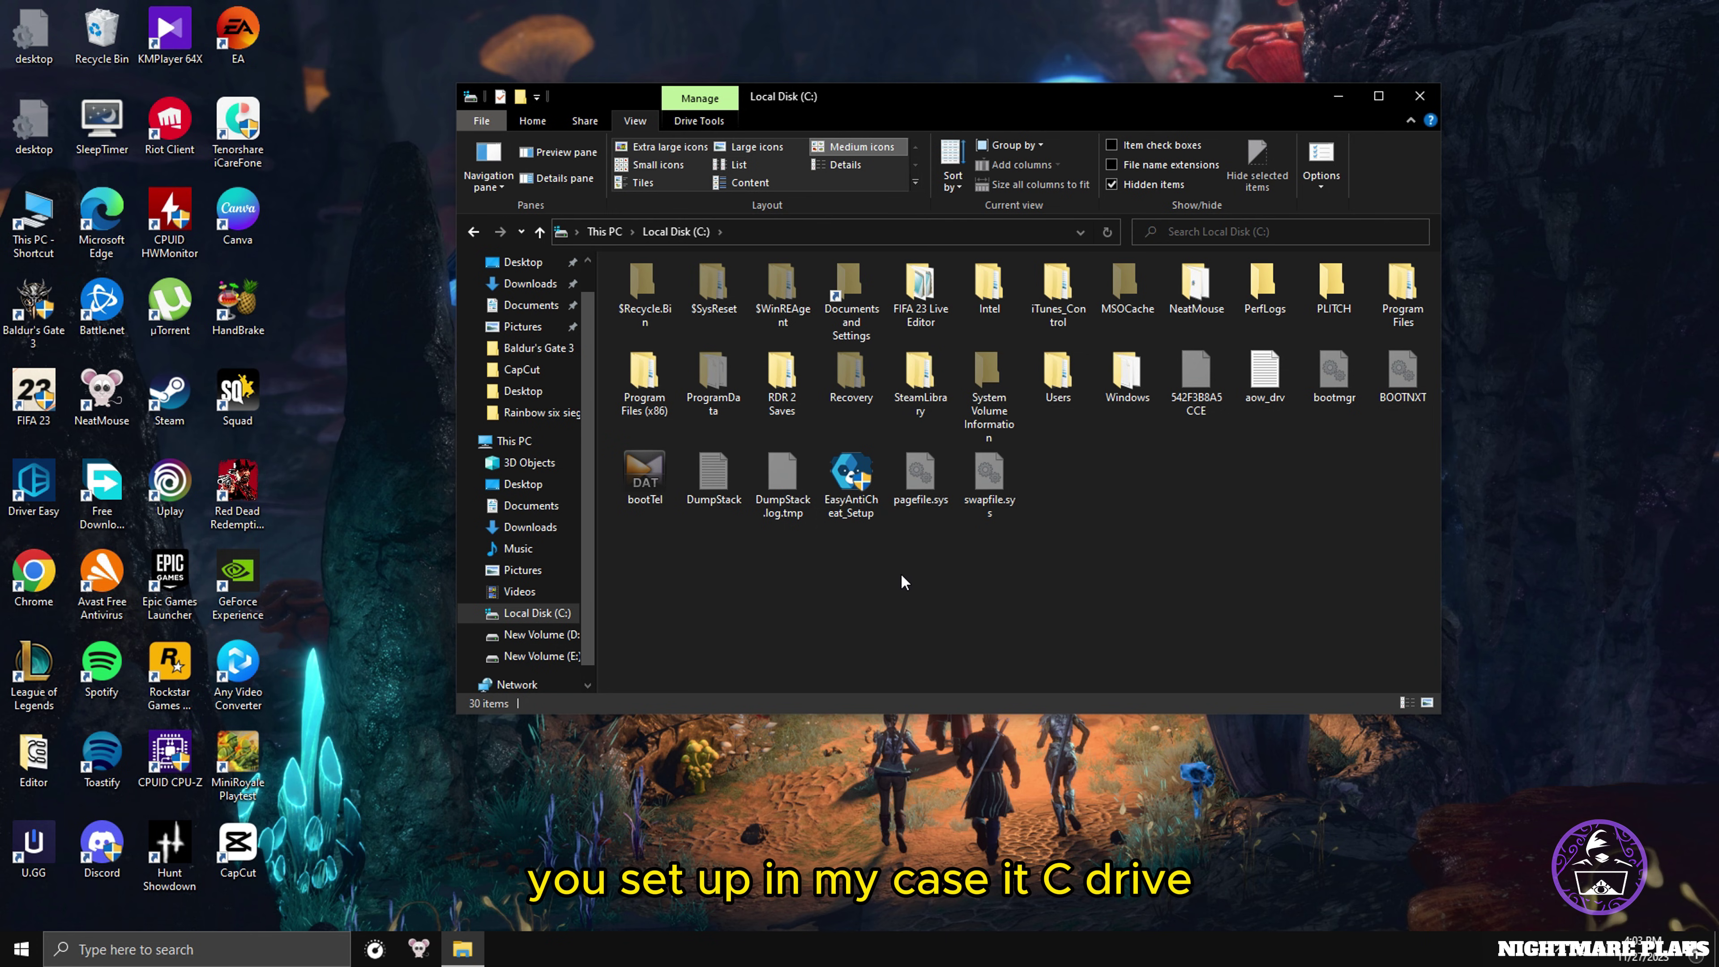
{"action": "left_click", "coordinate": [911, 494]}
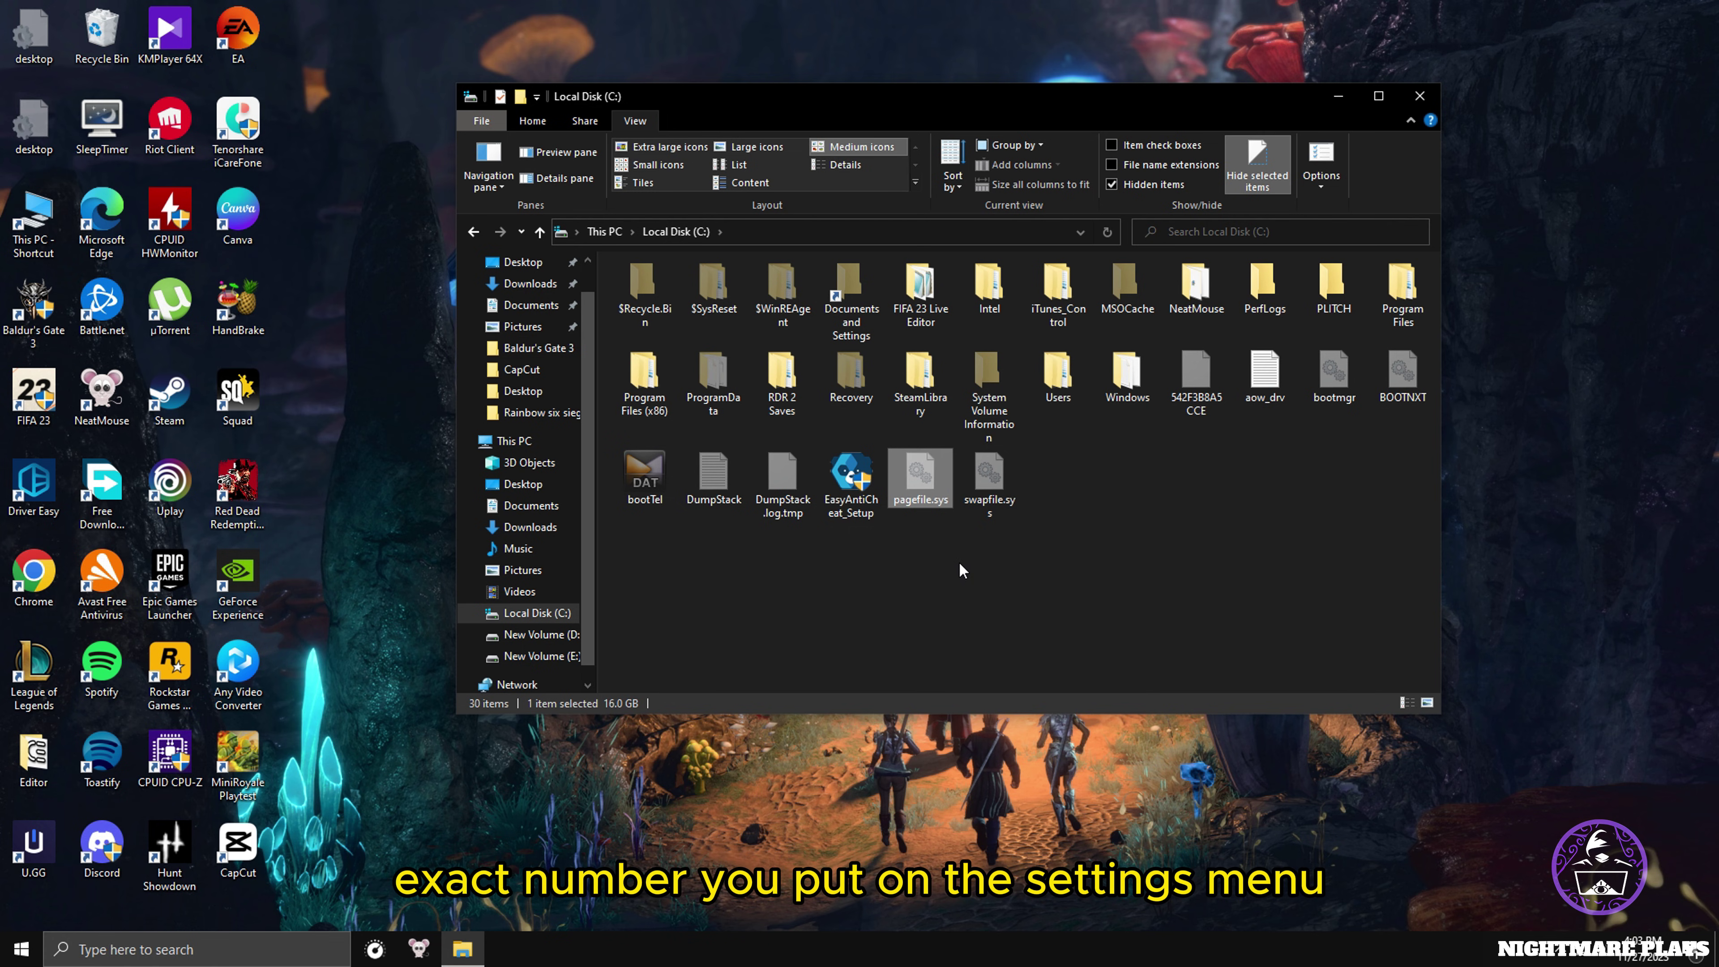
{"action": "left_click", "coordinate": [920, 574]}
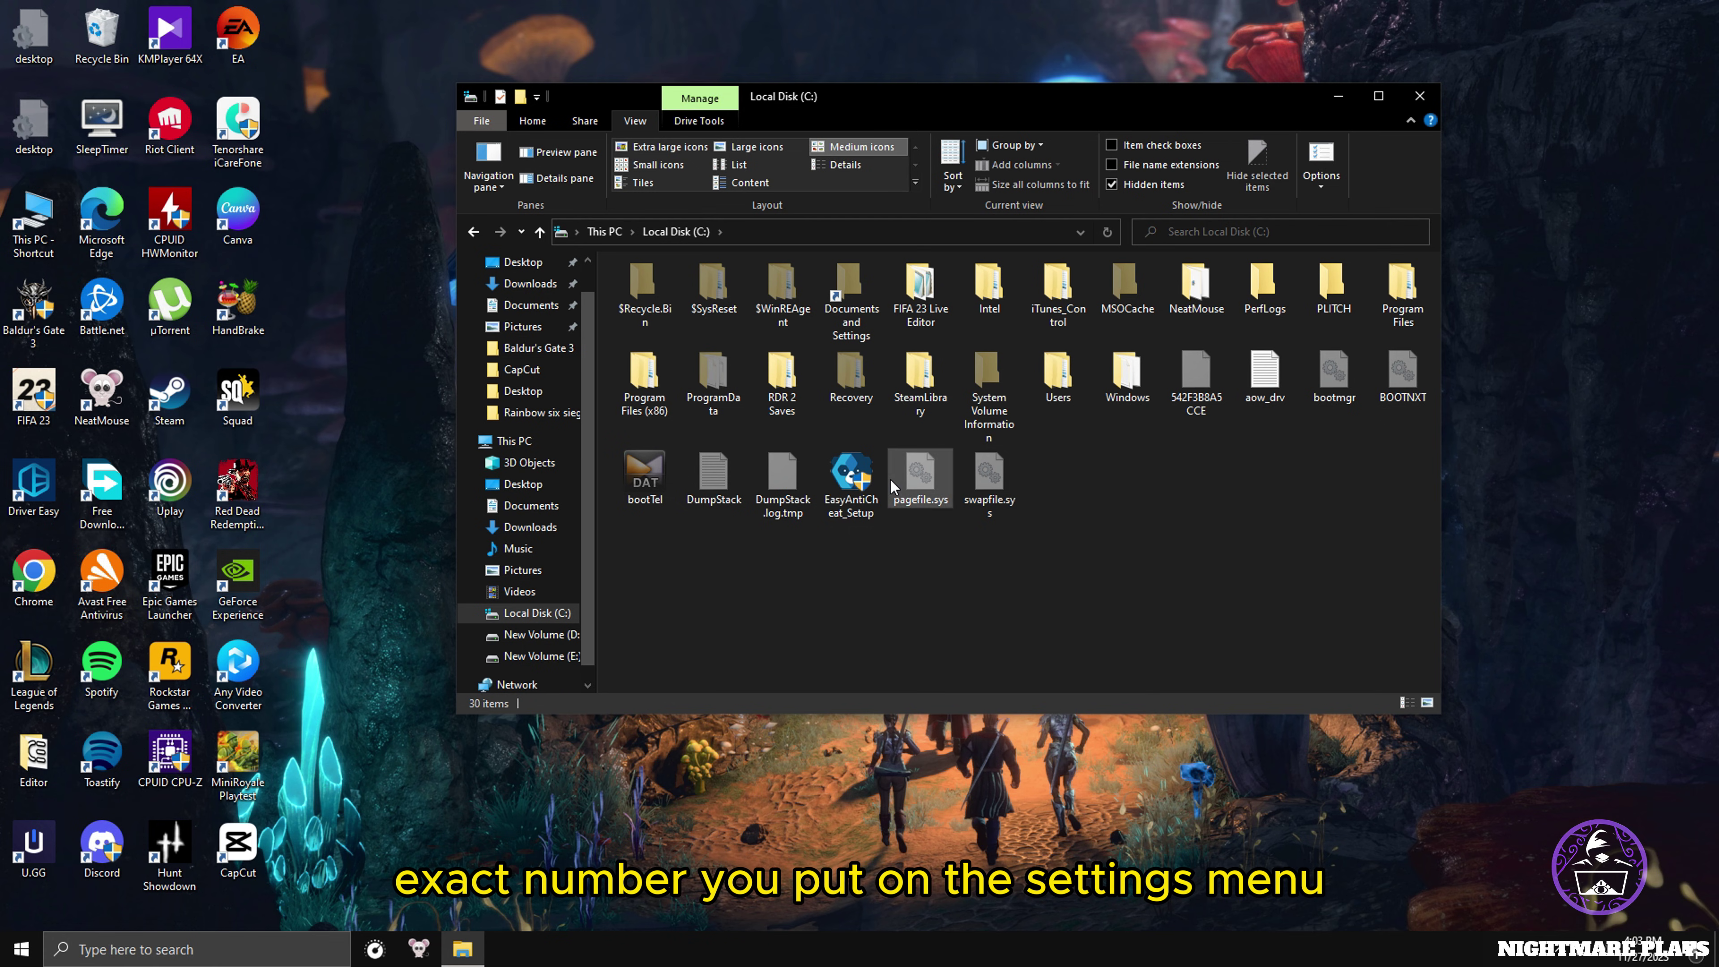
{"action": "left_click", "coordinate": [926, 493]}
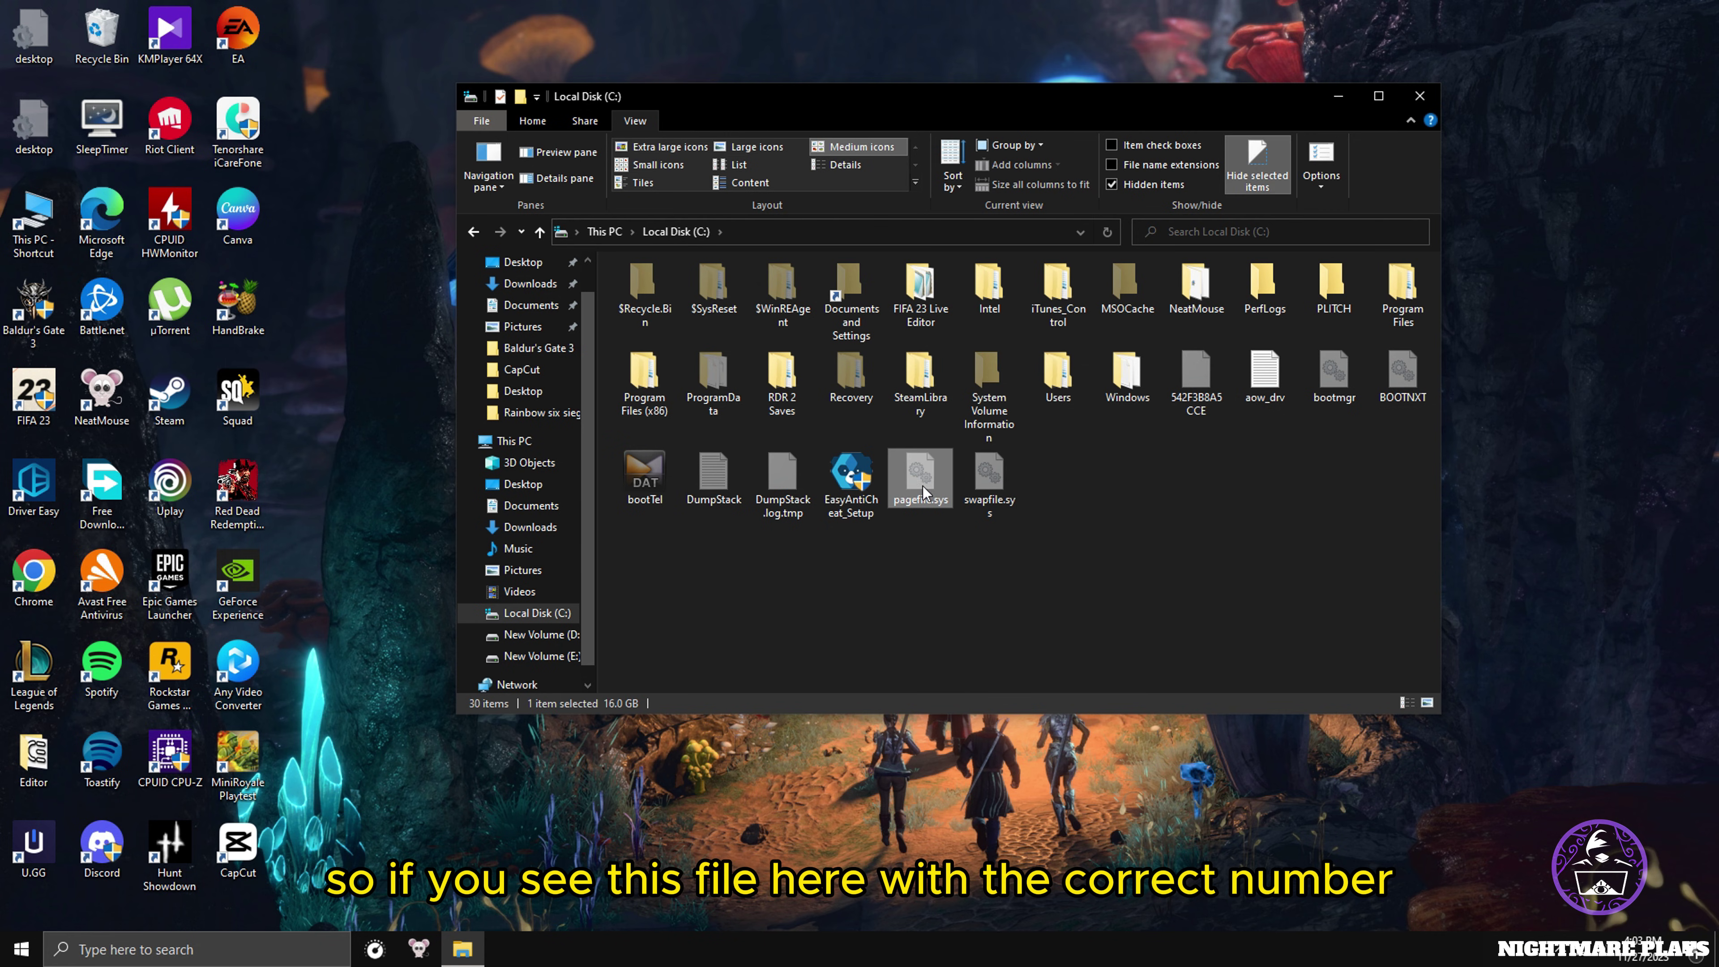
{"action": "left_click", "coordinate": [845, 584]}
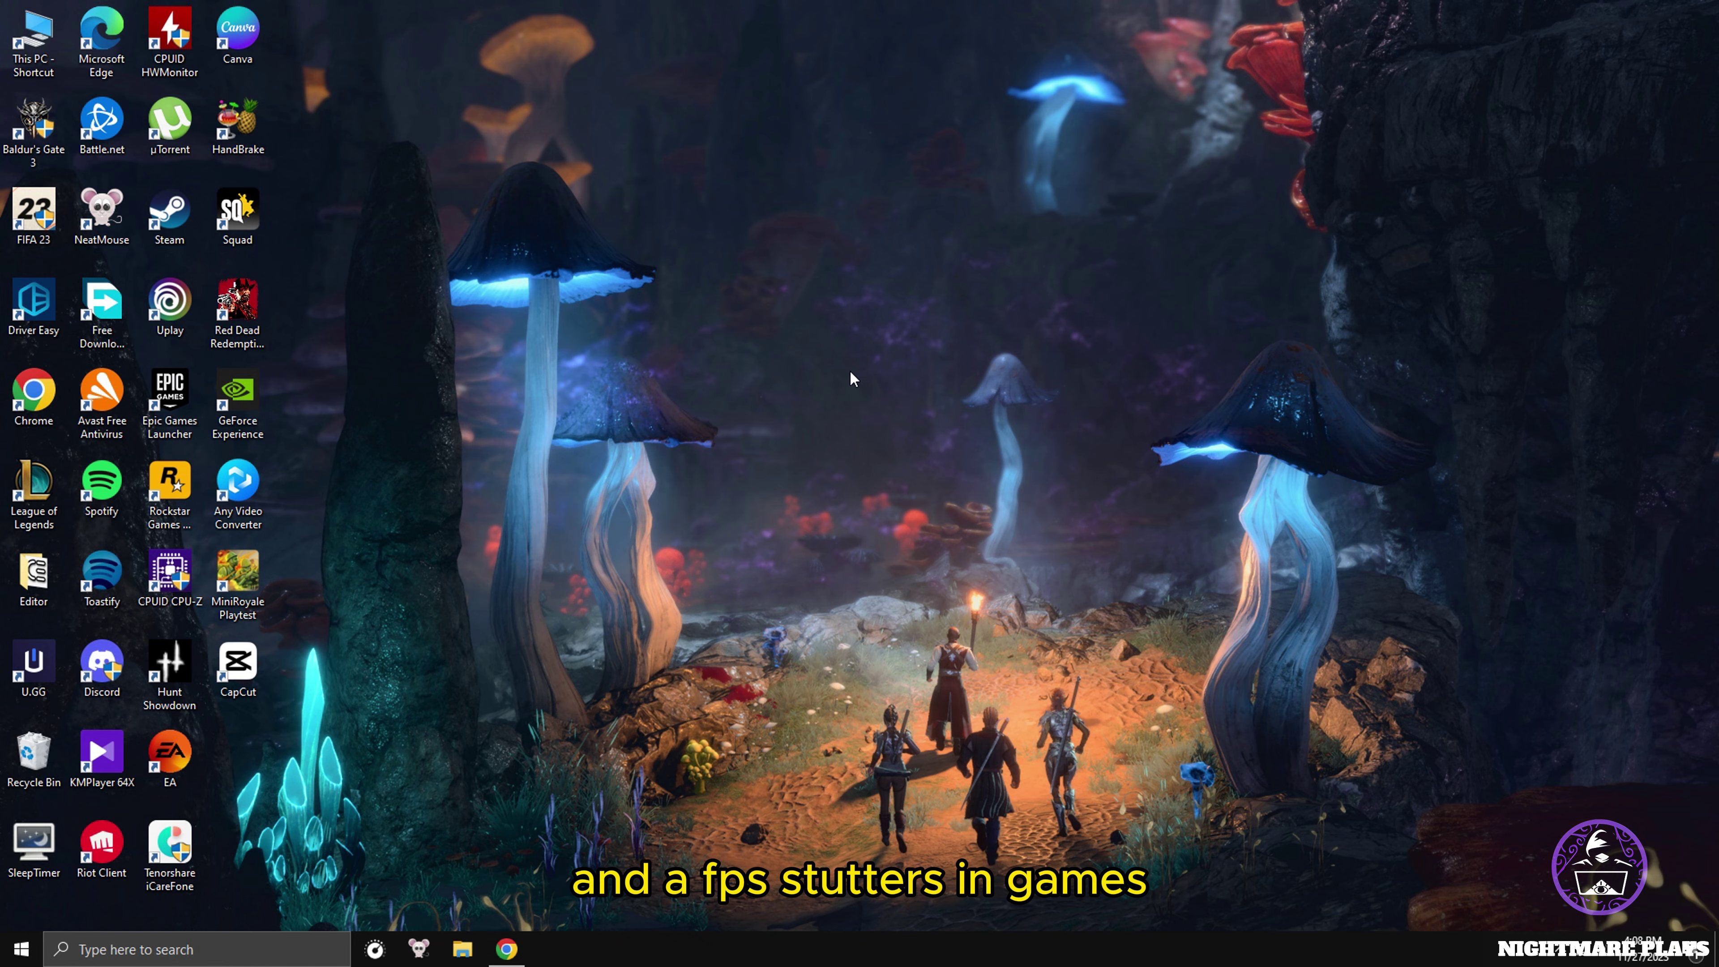
Go from the desktop's Display settings to the Graphics settings page.
{"action": "right_click", "coordinate": [855, 303]}
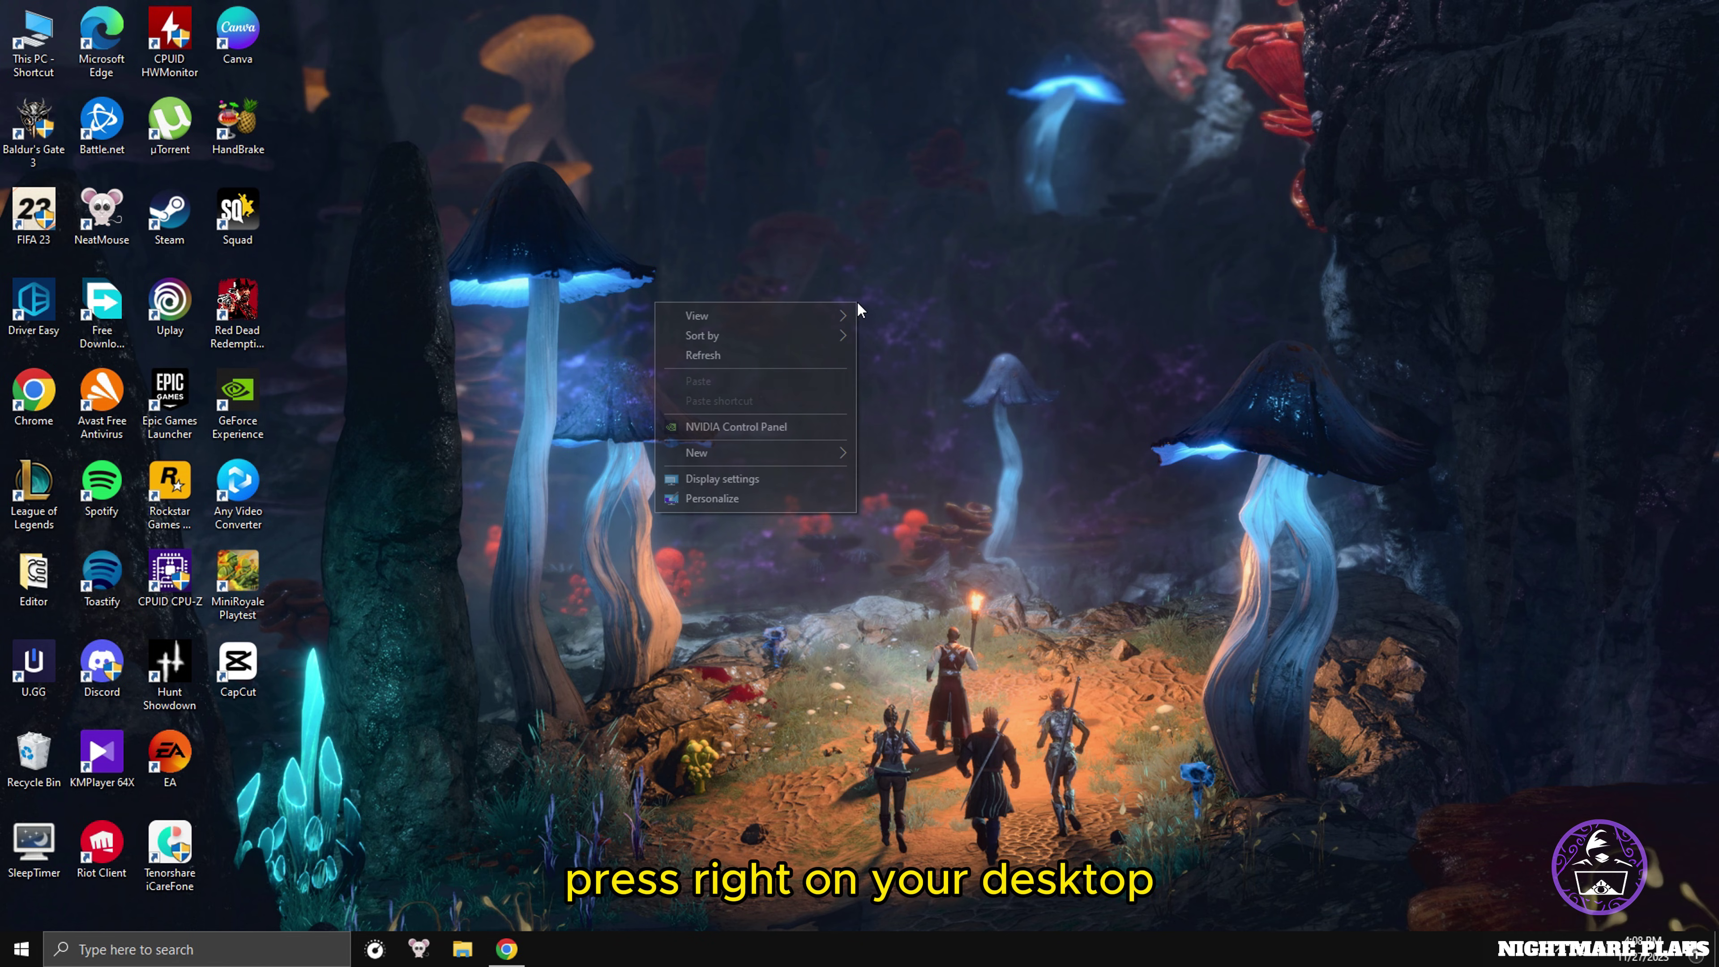
{"action": "left_click", "coordinate": [731, 478]}
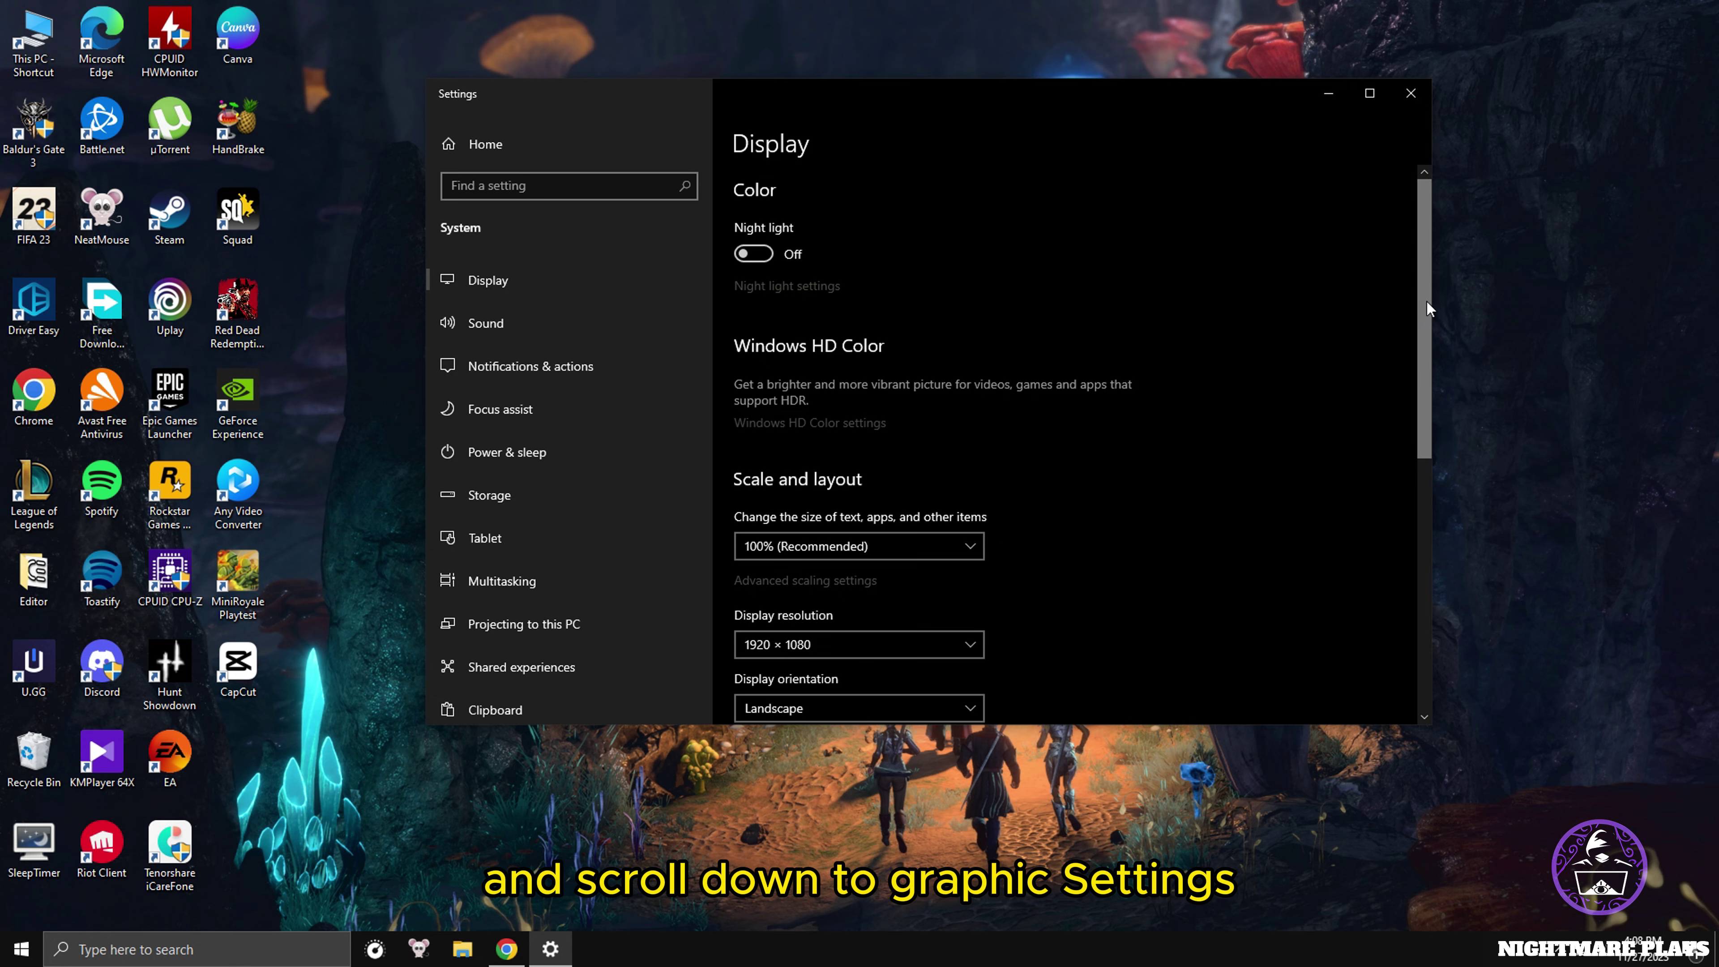
{"action": "left_click_drag", "start_coordinate": [1427, 301], "coordinate": [1397, 465]}
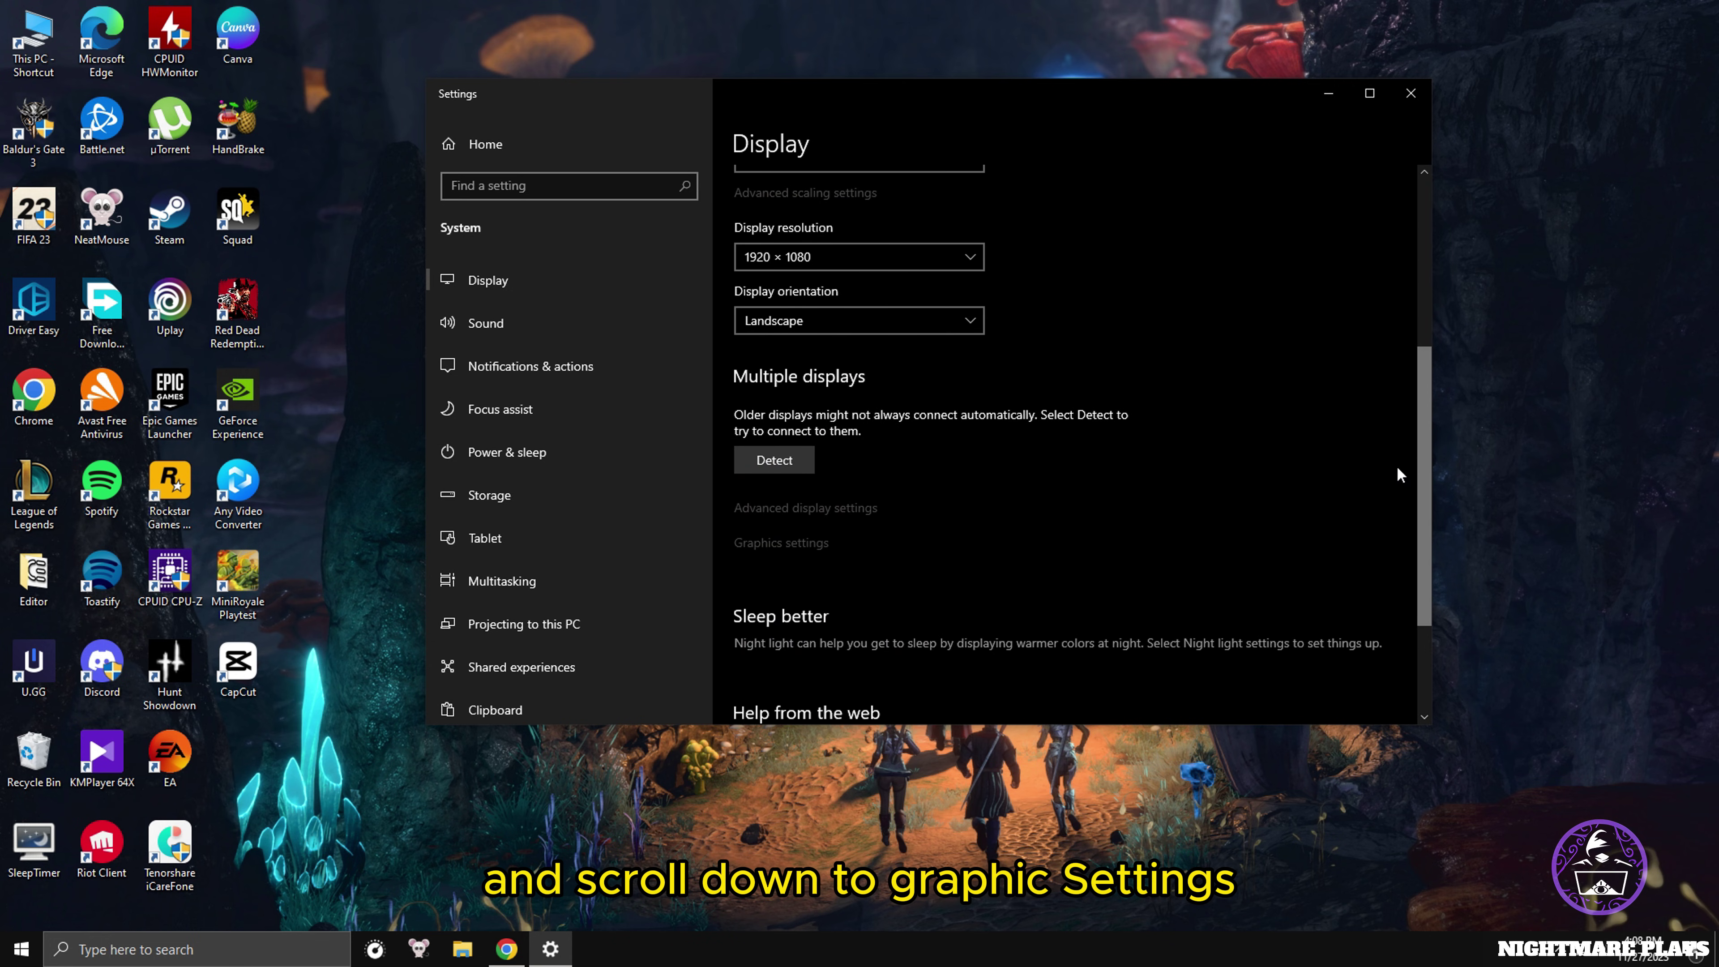
{"action": "left_click", "coordinate": [791, 546]}
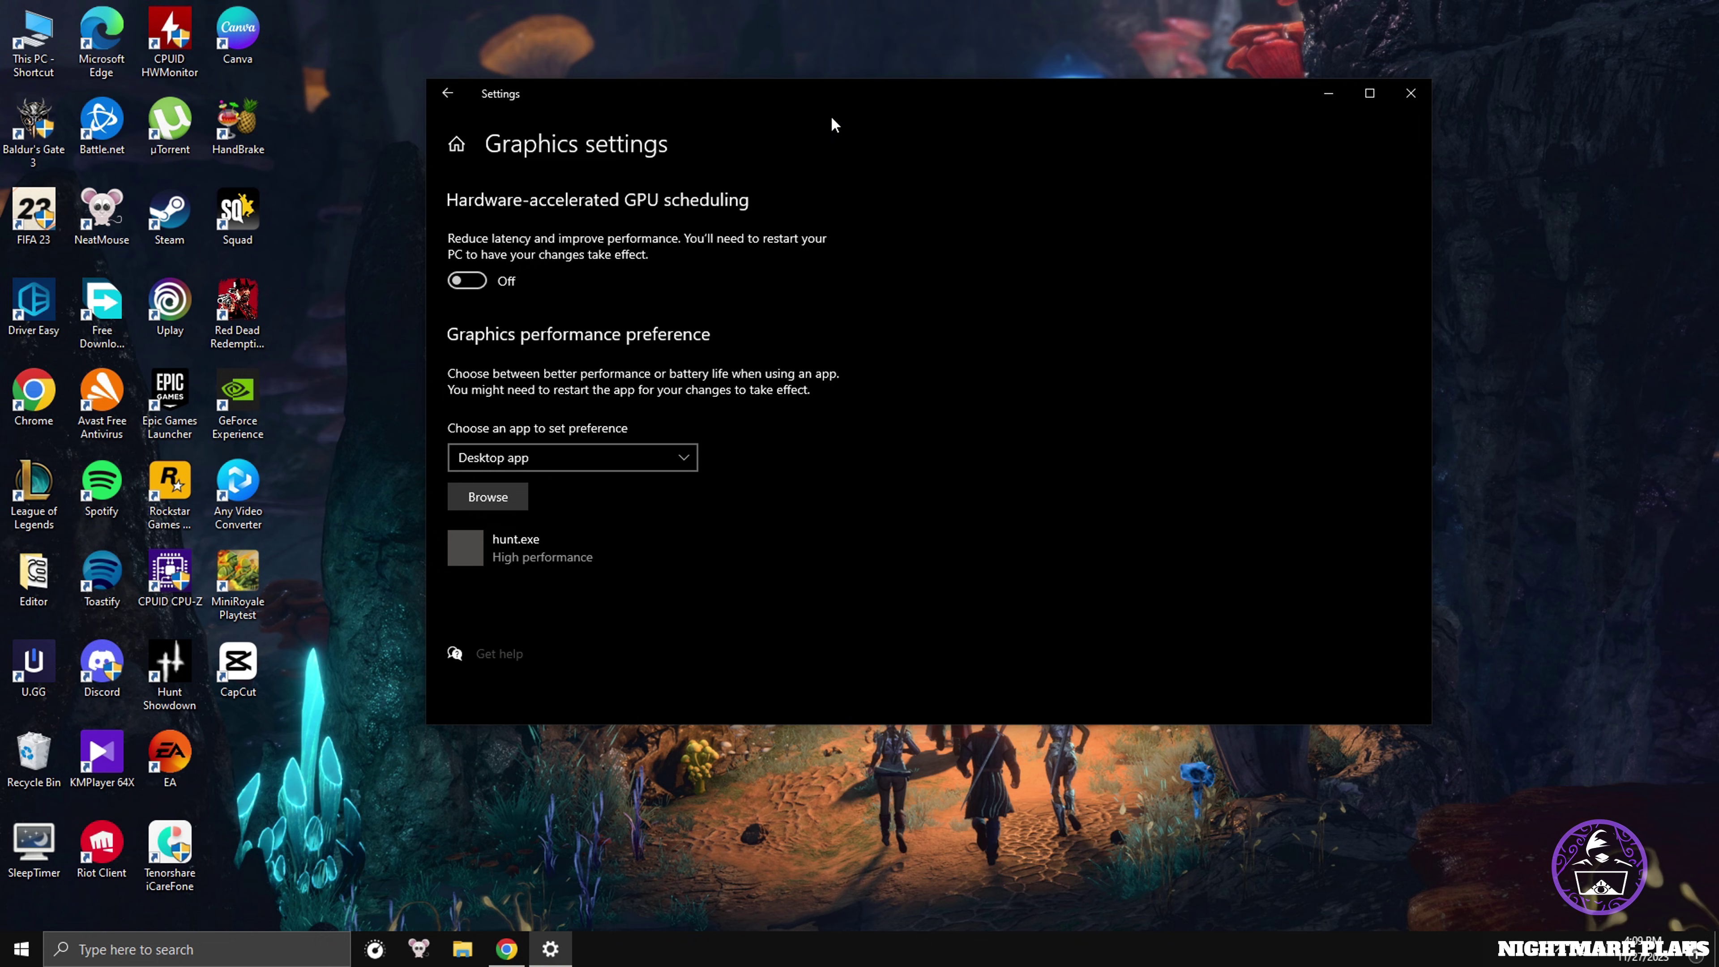
Switch hardware-accelerated GPU scheduling to On and close Settings.
{"action": "left_click_drag", "start_coordinate": [847, 101], "coordinate": [900, 98]}
{"action": "left_click", "coordinate": [547, 274]}
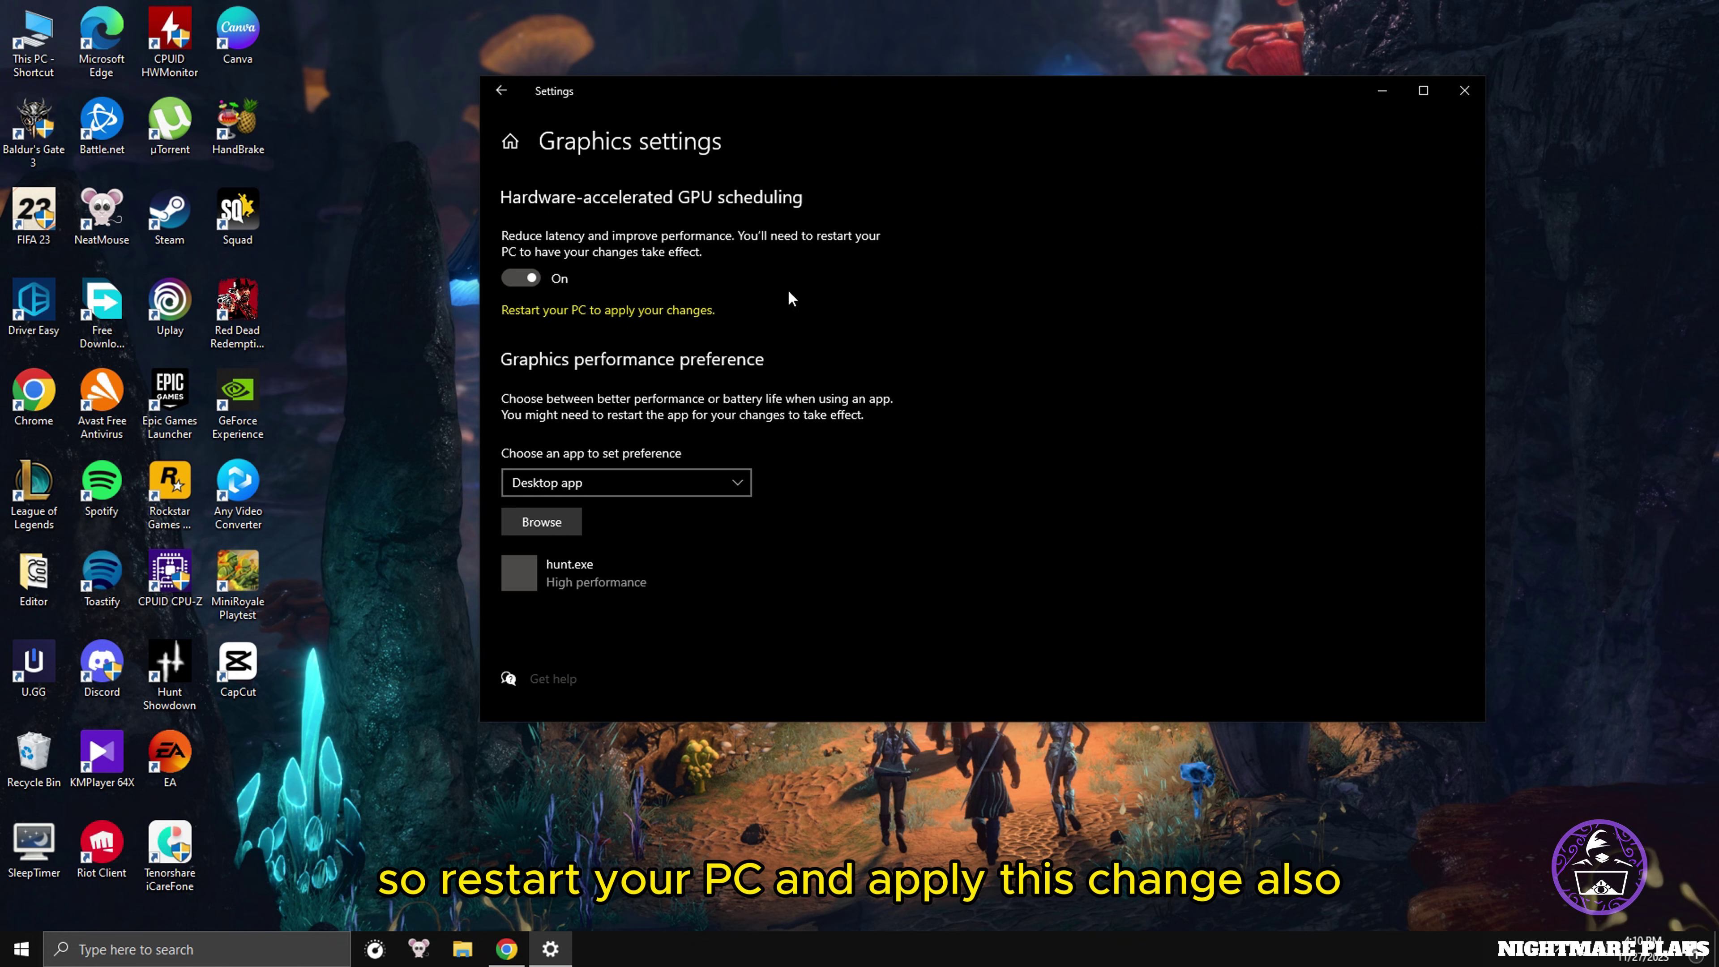
{"action": "left_click", "coordinate": [1465, 90]}
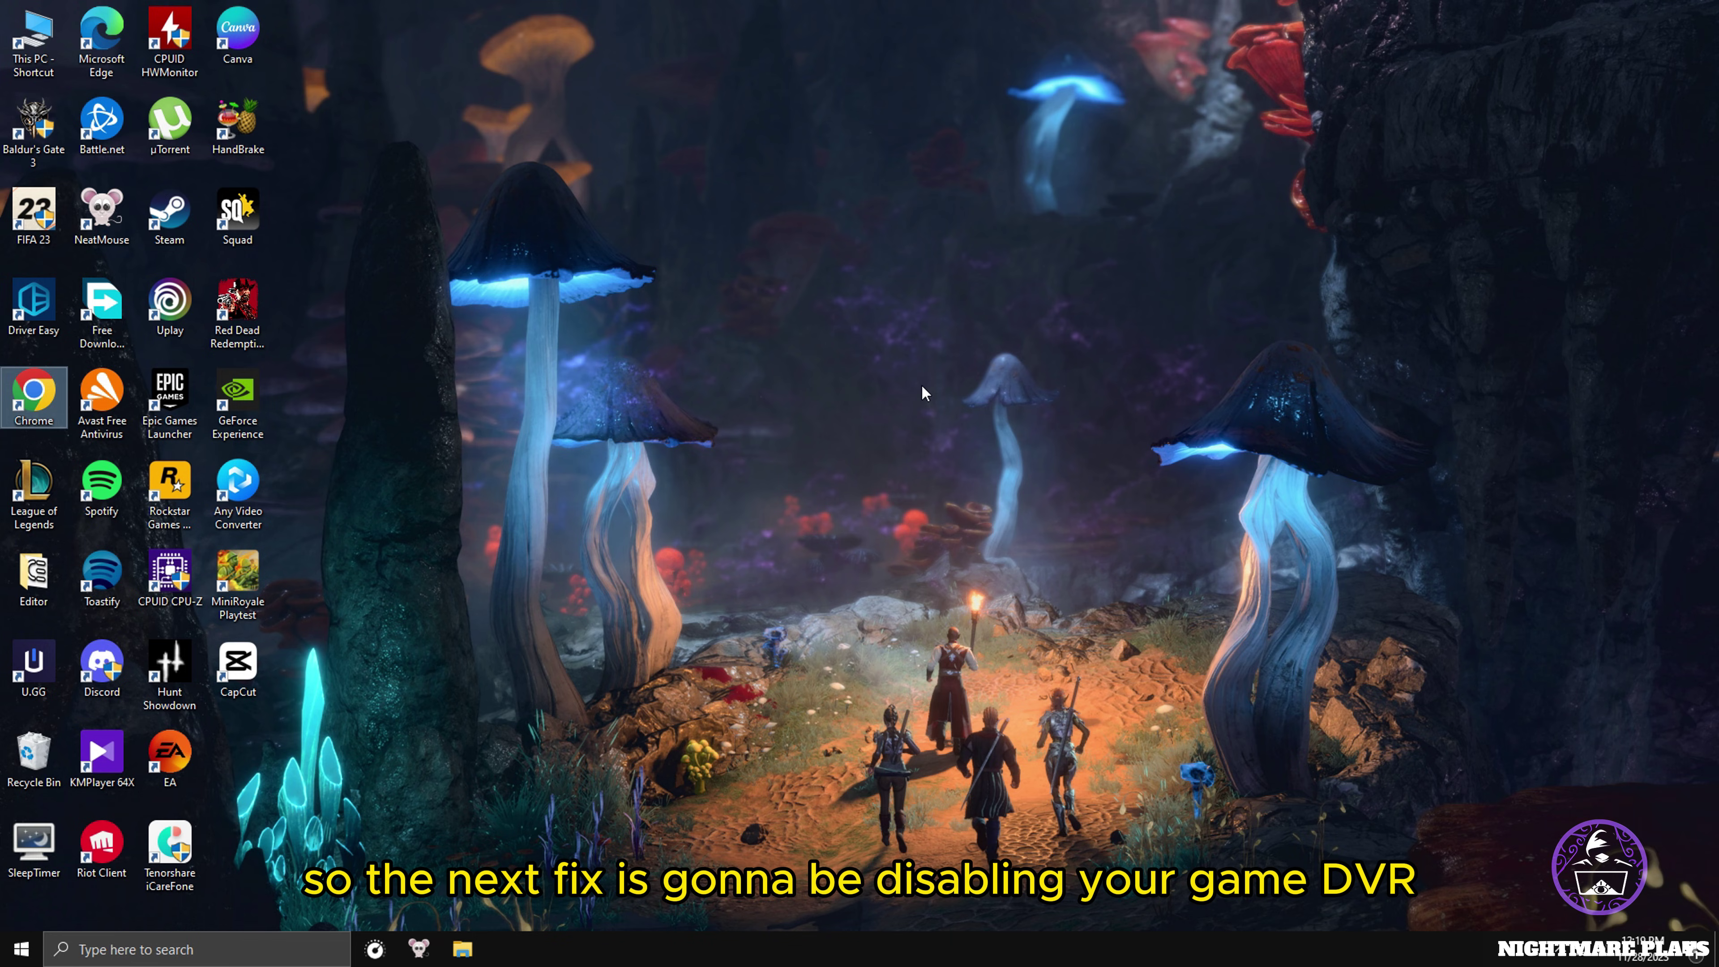
Launch Registry Editor from a search for 'reg' and allow it to make changes.
{"action": "left_click", "coordinate": [203, 949]}
{"action": "type", "text": "reg"}
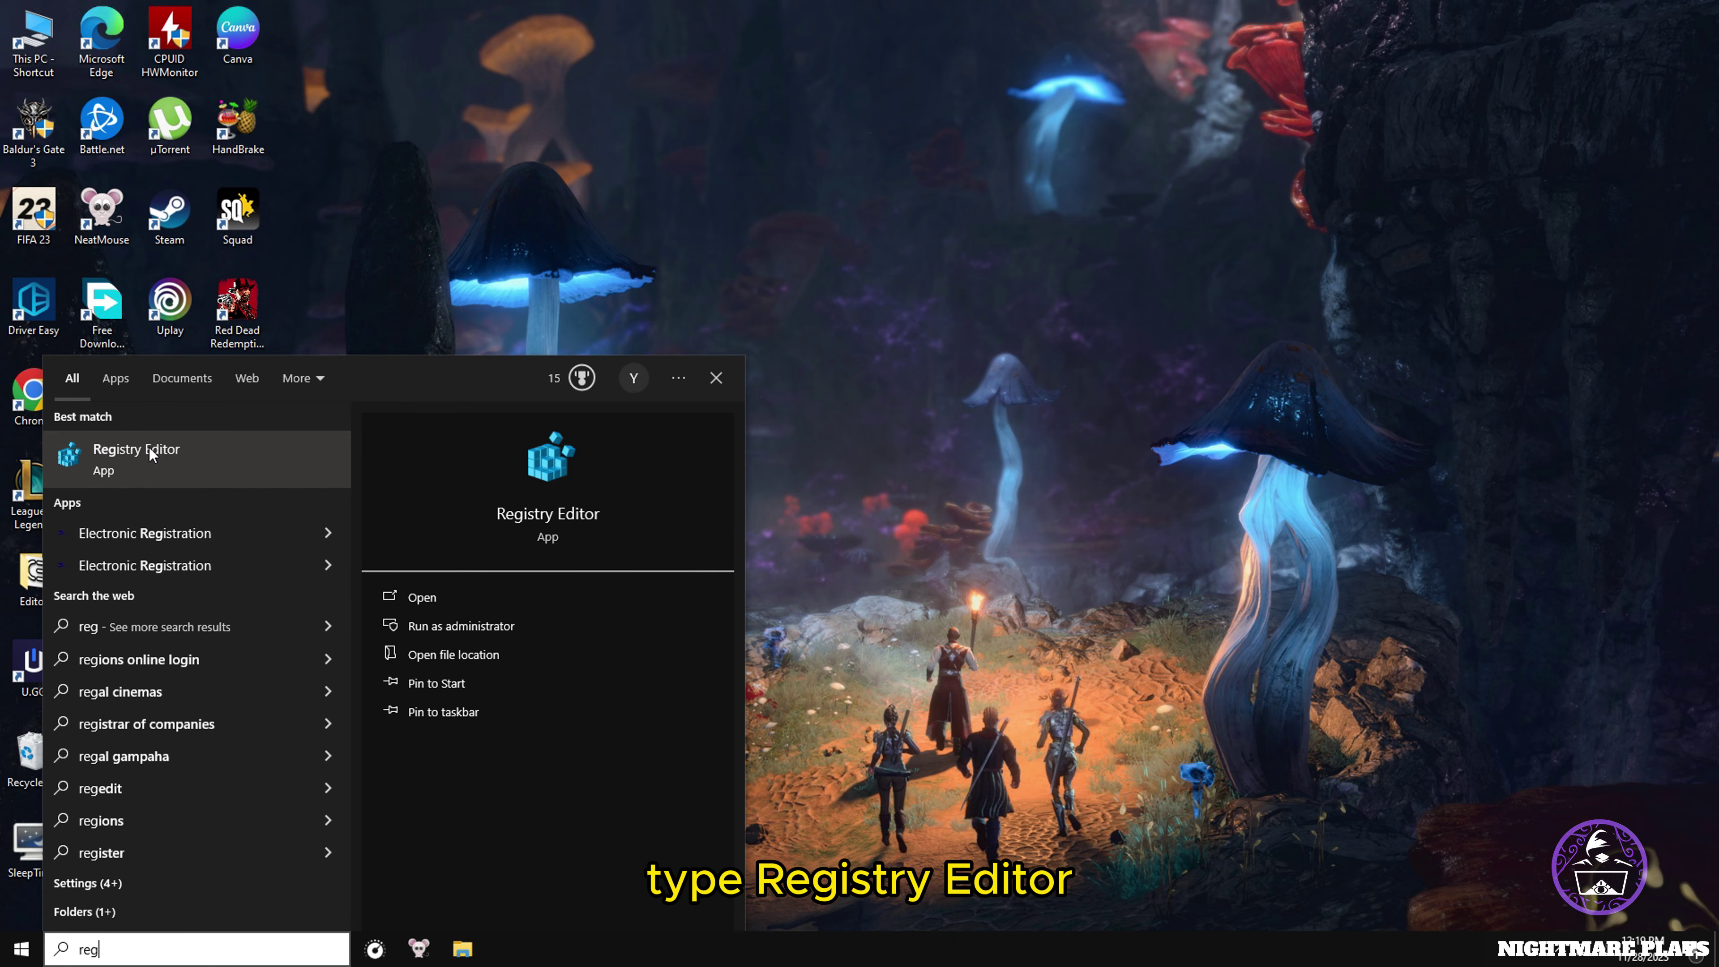
{"action": "left_click", "coordinate": [160, 458]}
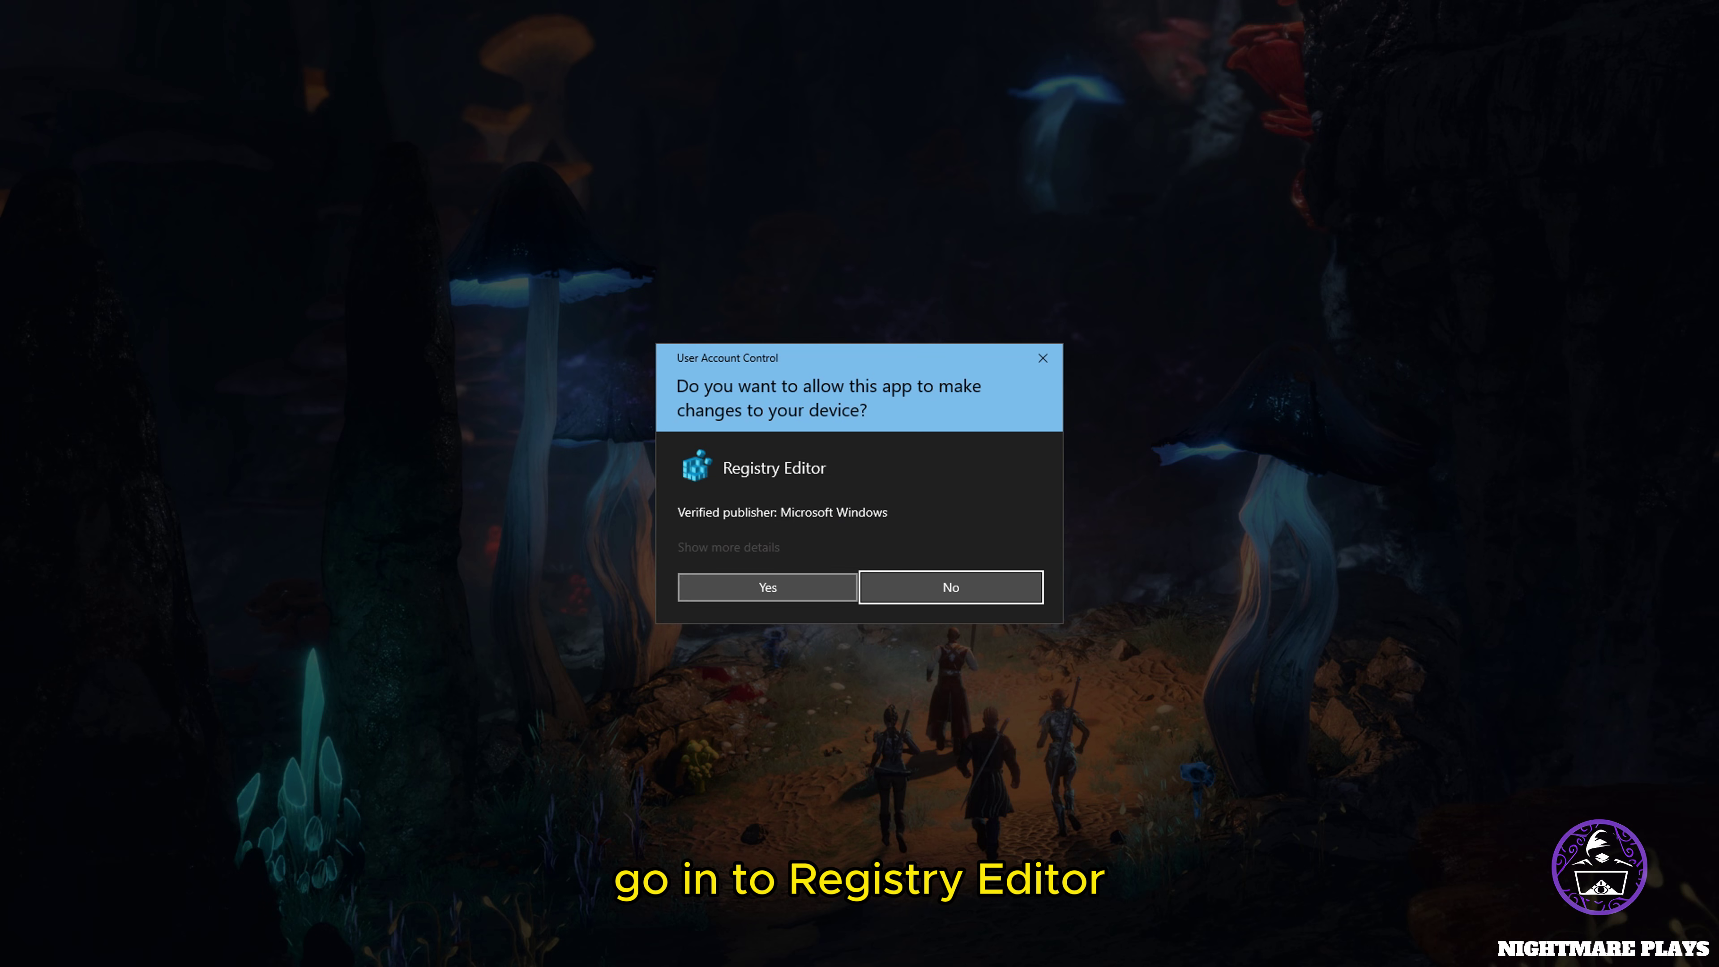
{"action": "left_click", "coordinate": [768, 587]}
Set GameDVR_Enabled under HKEY_CURRENT_USER\System\GameConfigStore to 0.
{"action": "left_click", "coordinate": [554, 232]}
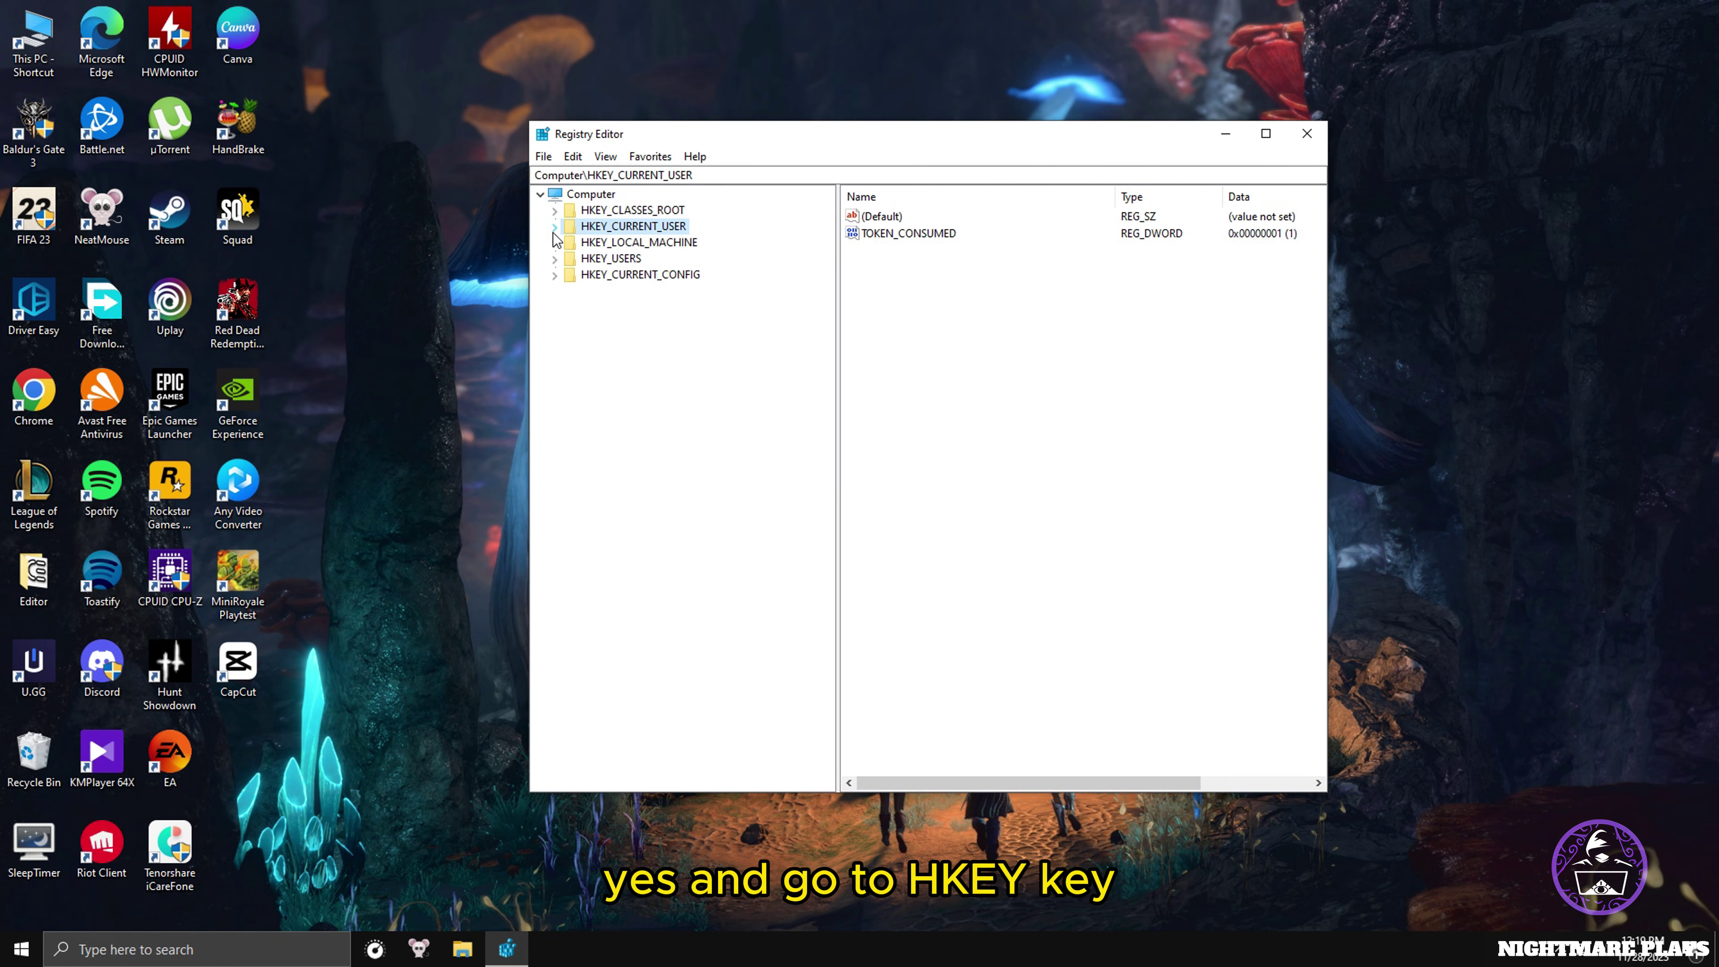
{"action": "left_click", "coordinate": [554, 233]}
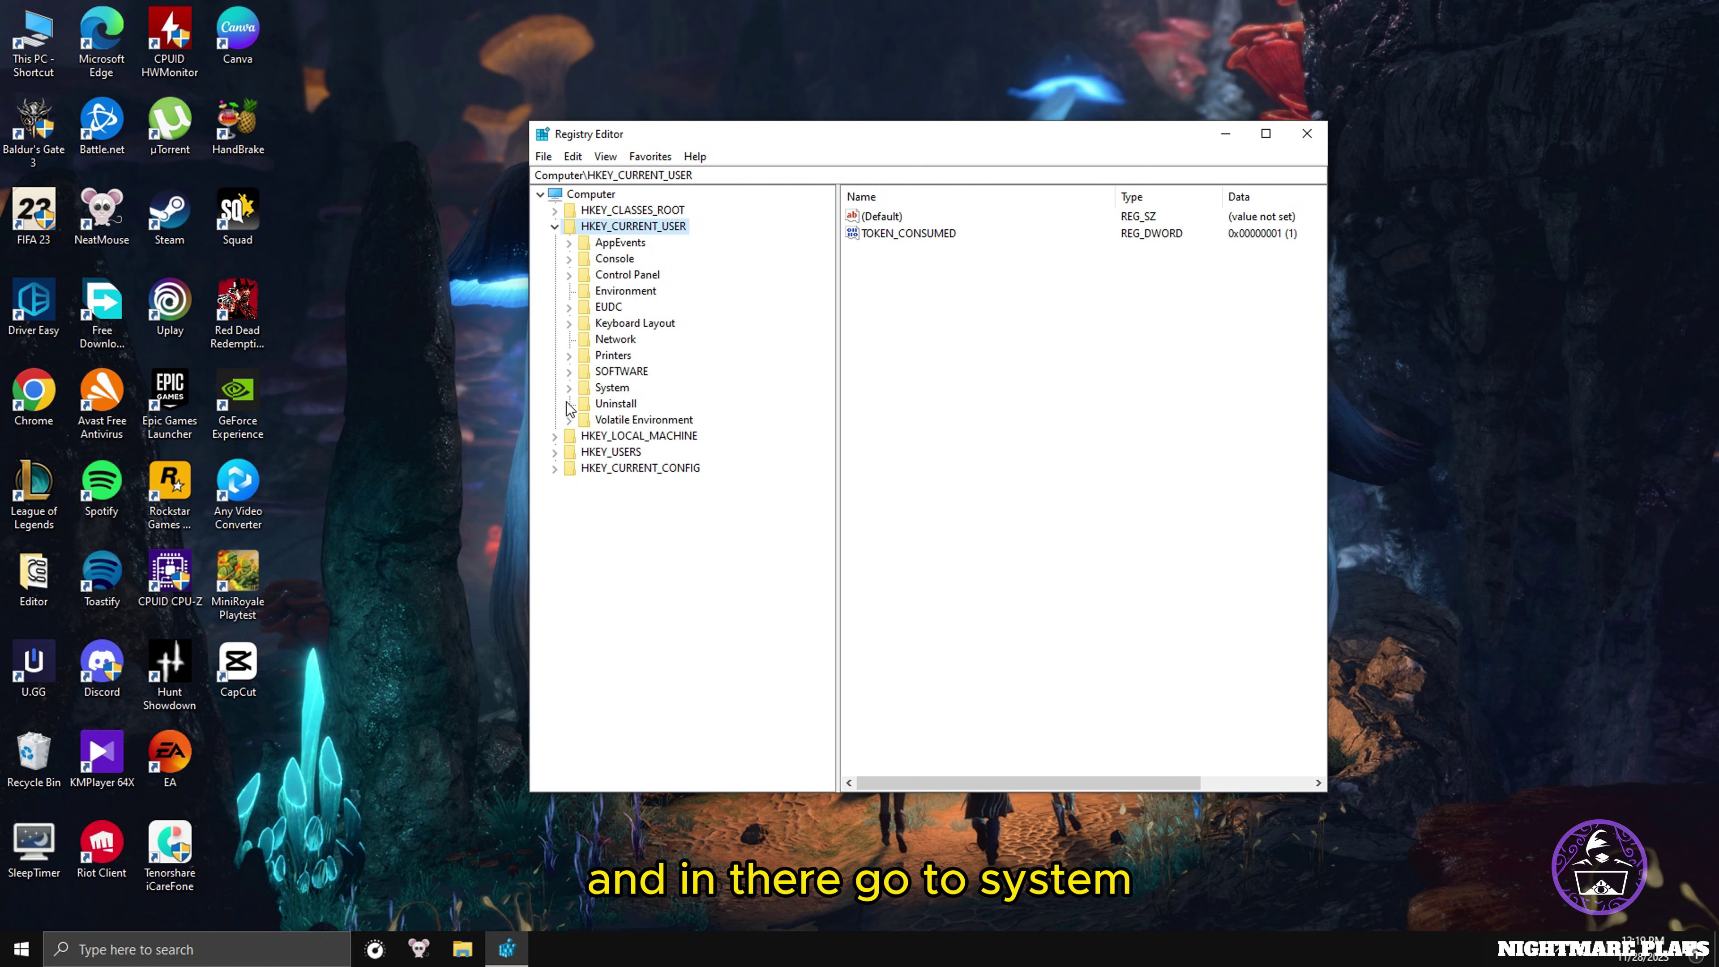
{"action": "left_click", "coordinate": [568, 387]}
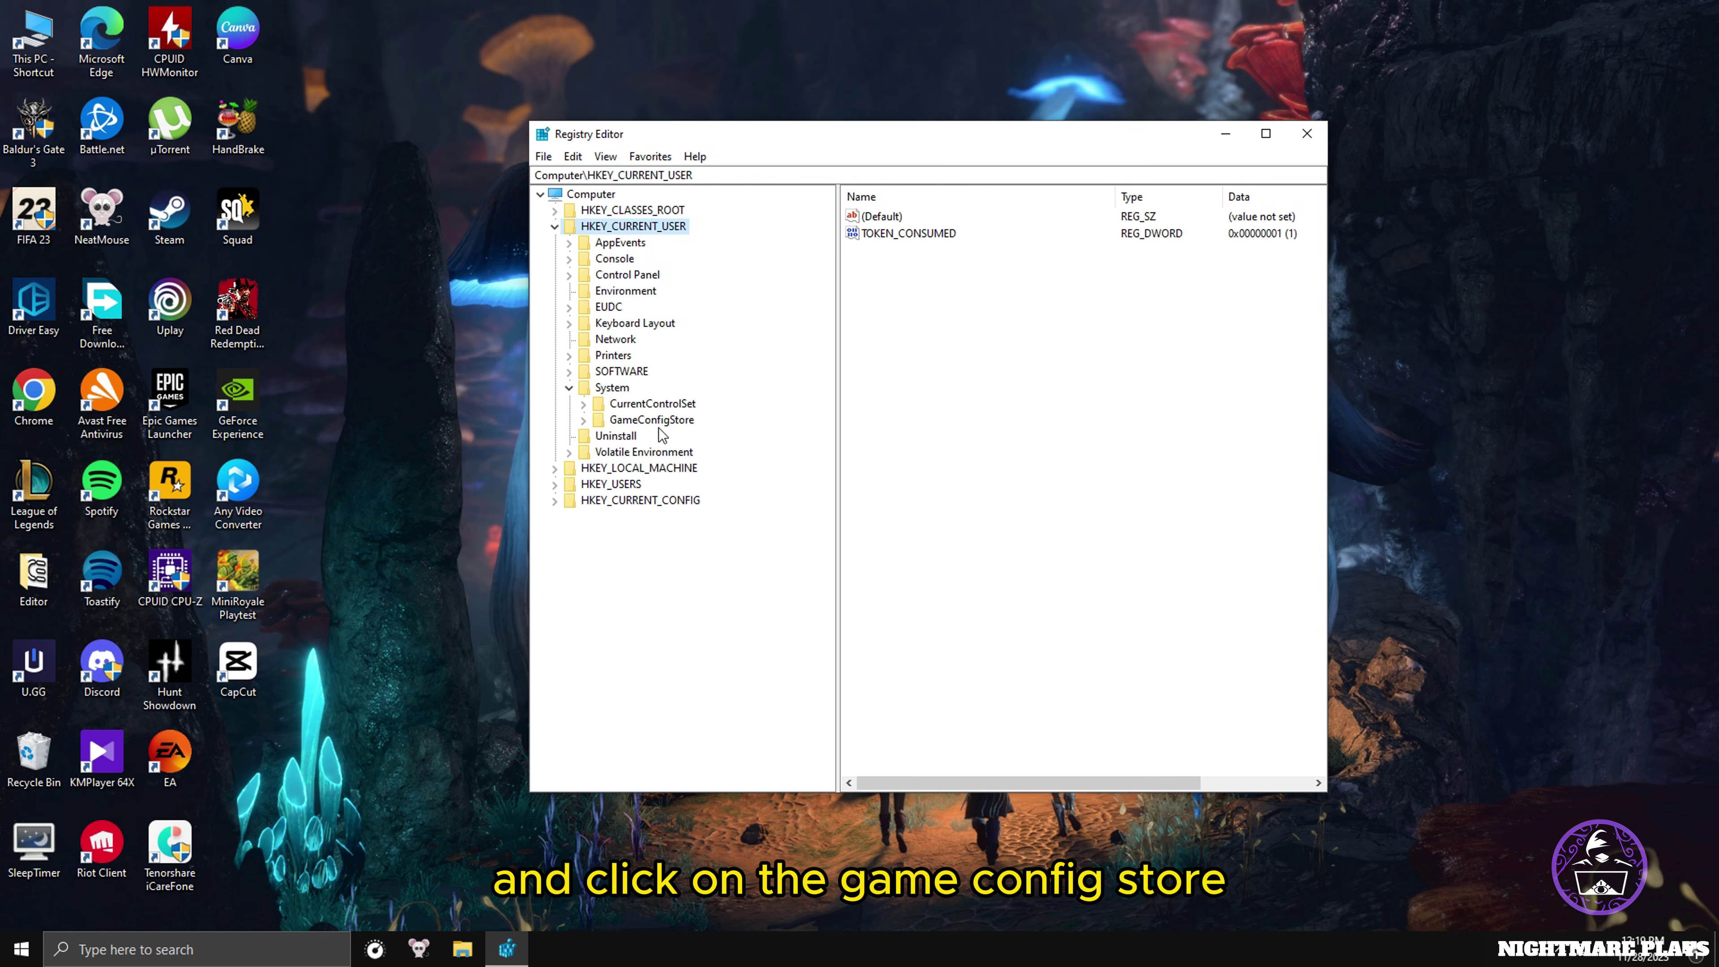
{"action": "left_click", "coordinate": [678, 423]}
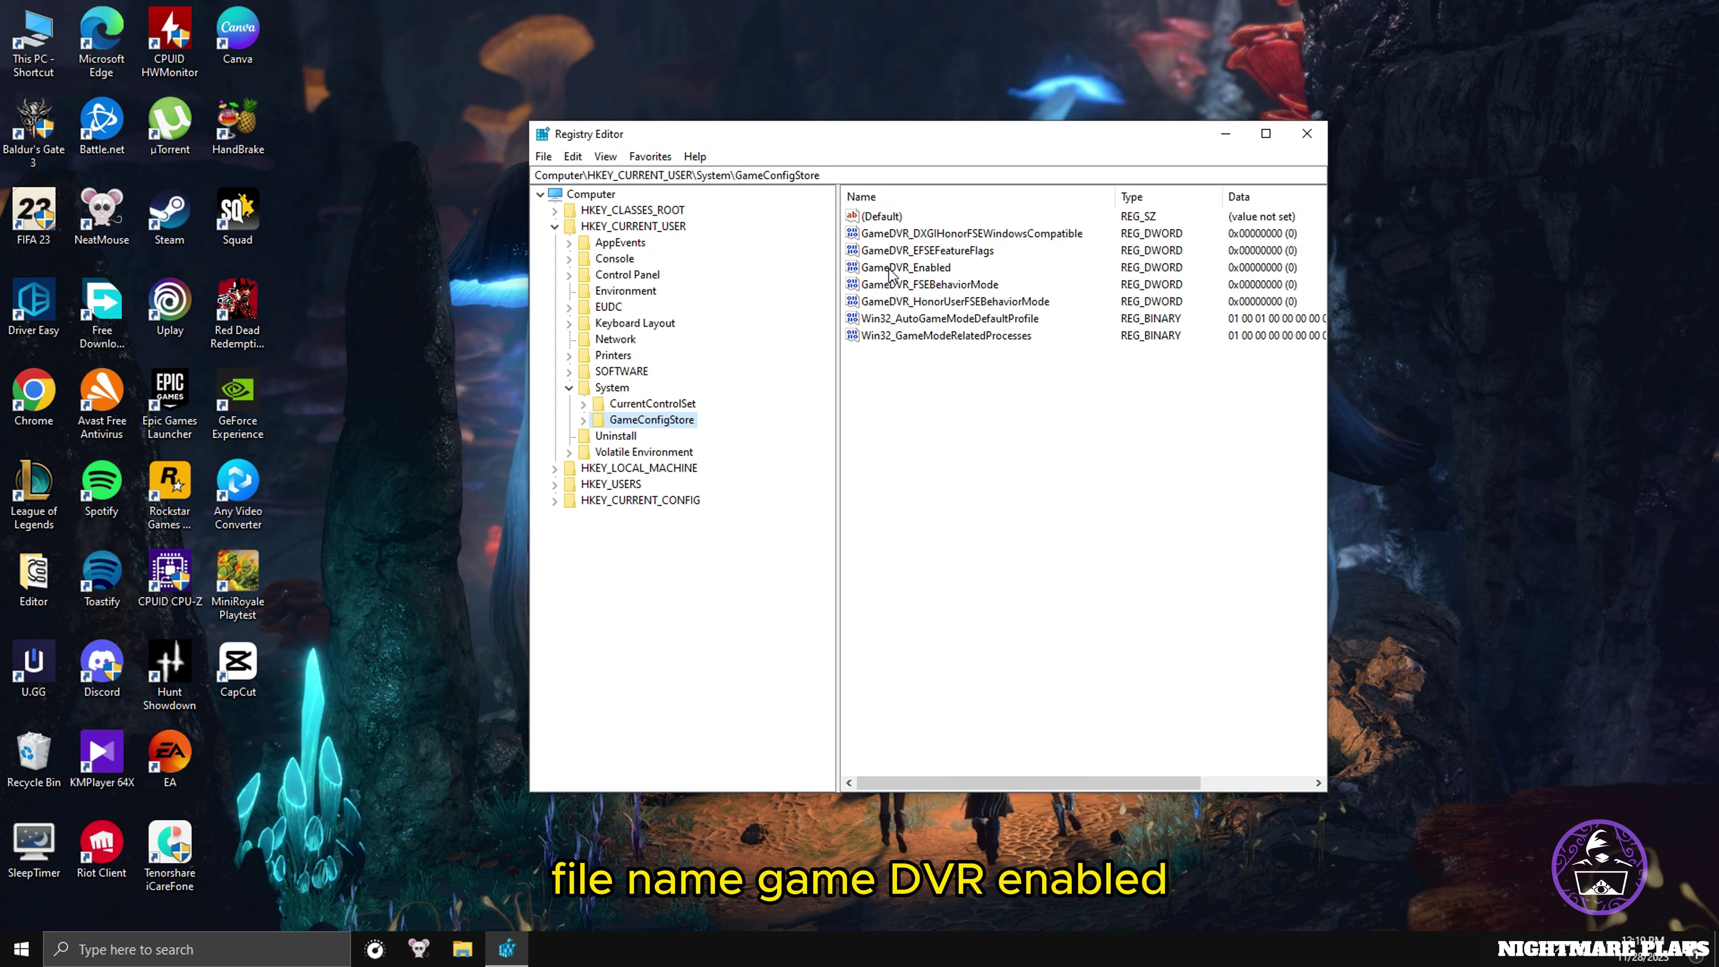
{"action": "left_click", "coordinate": [918, 269]}
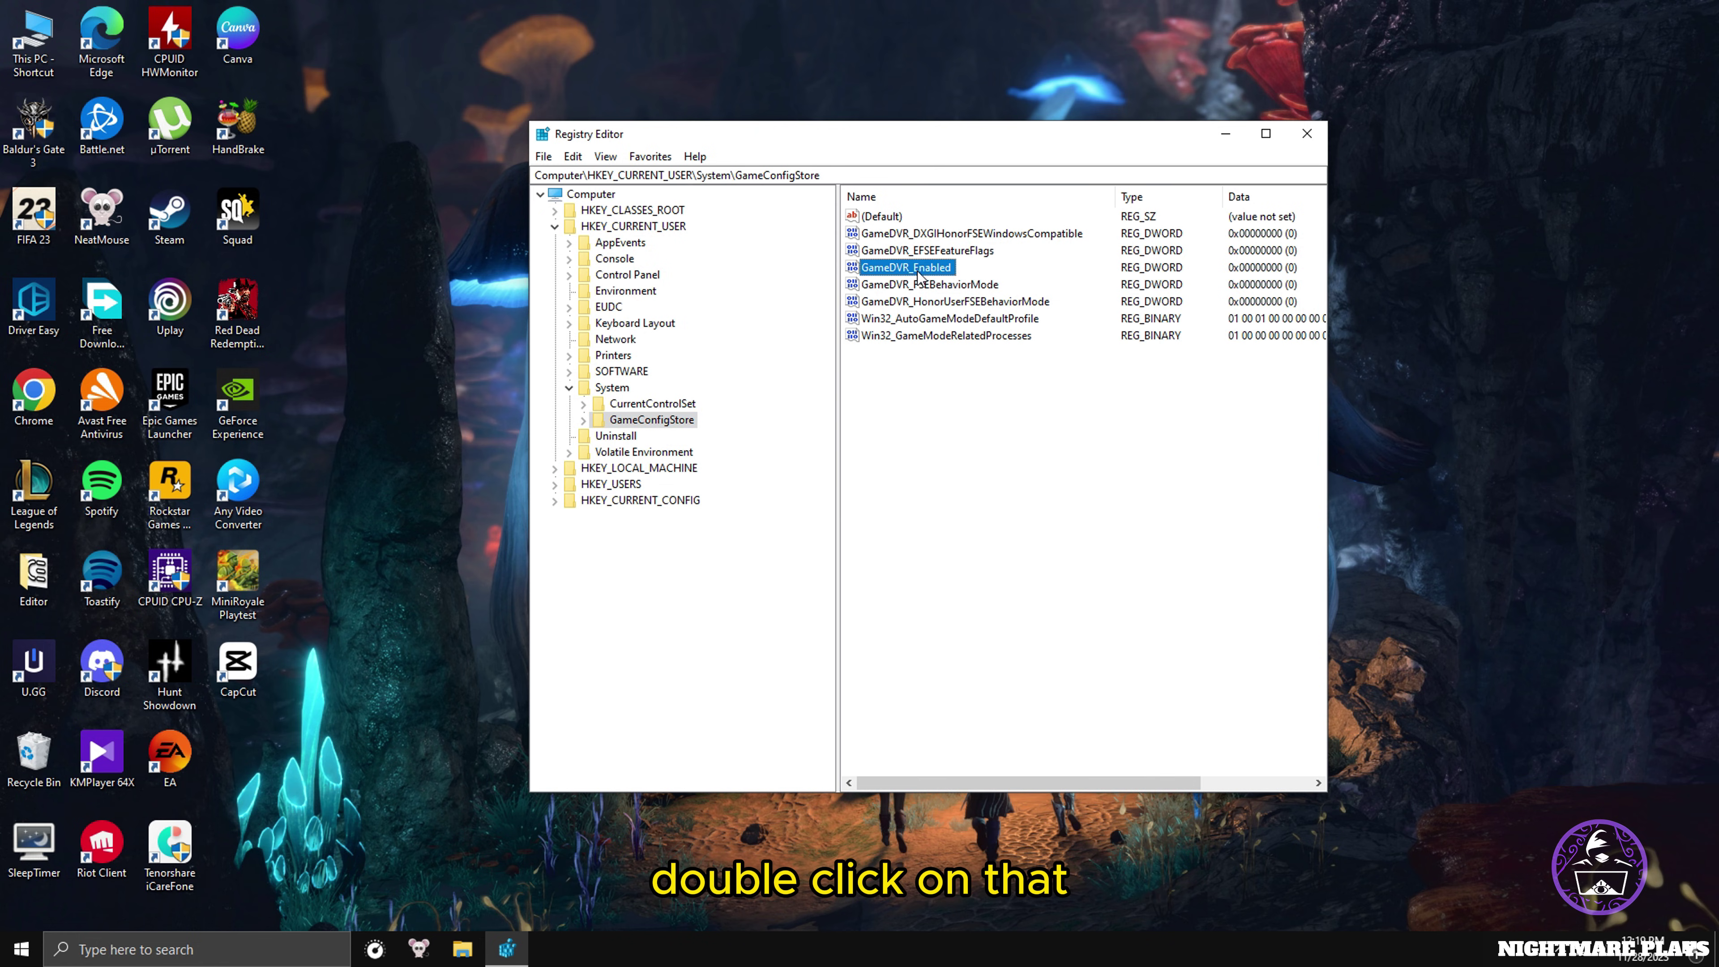
{"action": "double_click", "coordinate": [919, 270]}
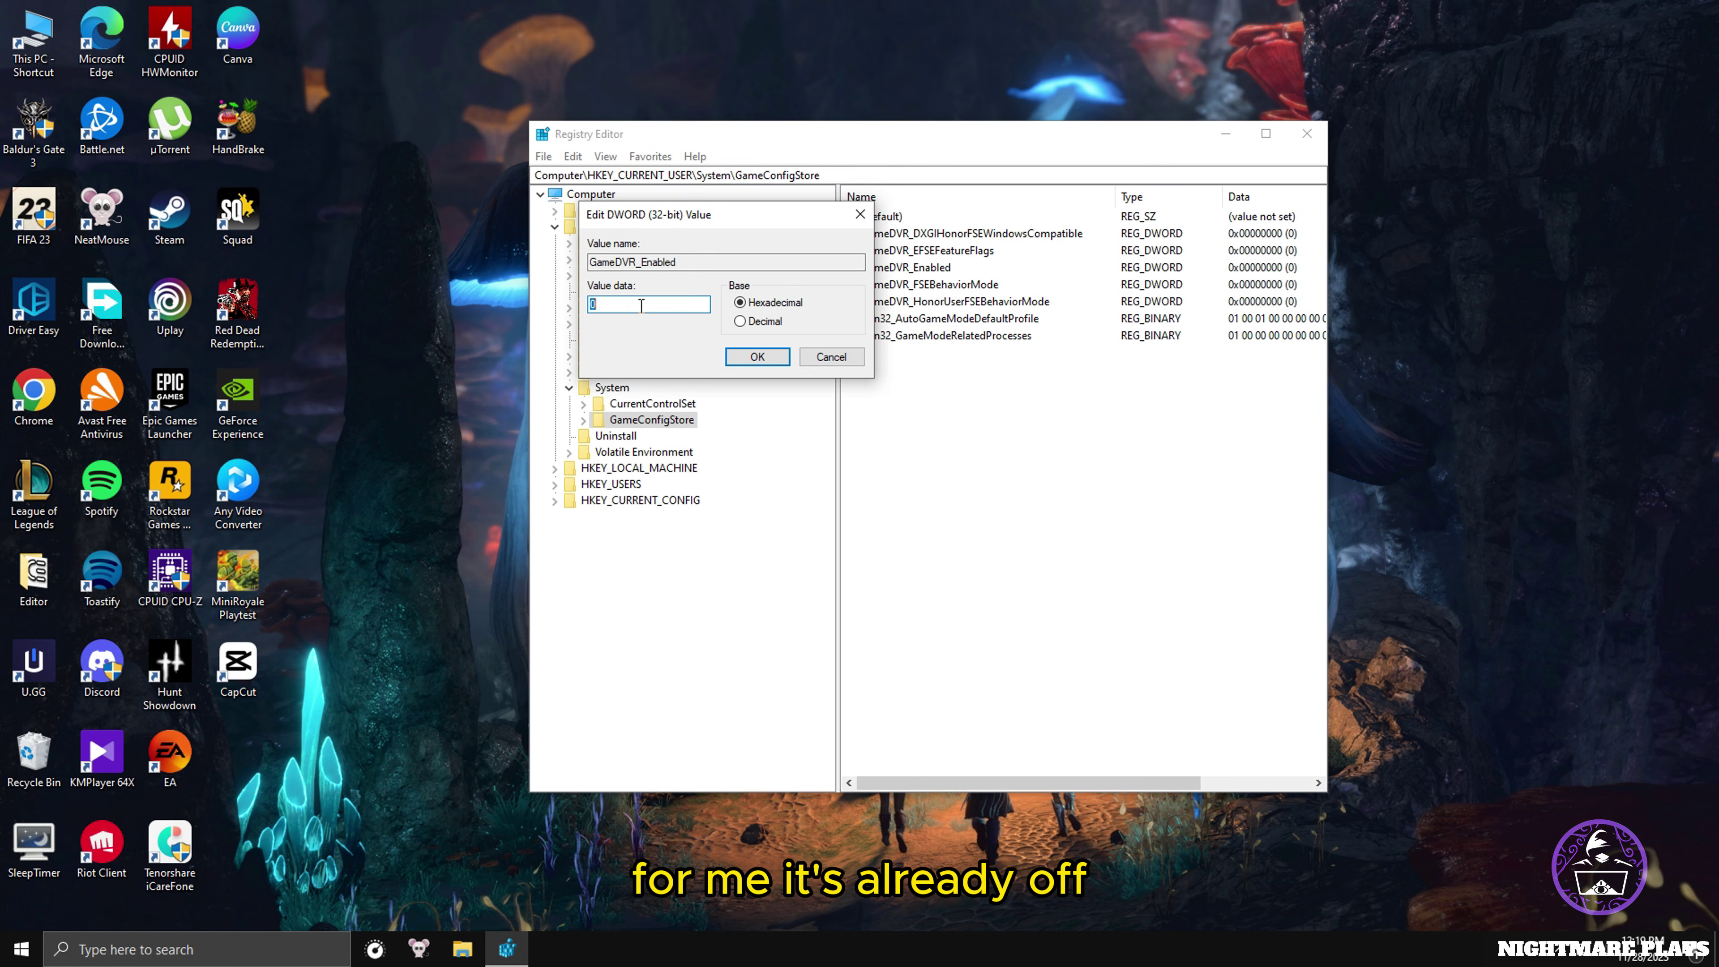
{"action": "left_click", "coordinate": [614, 302]}
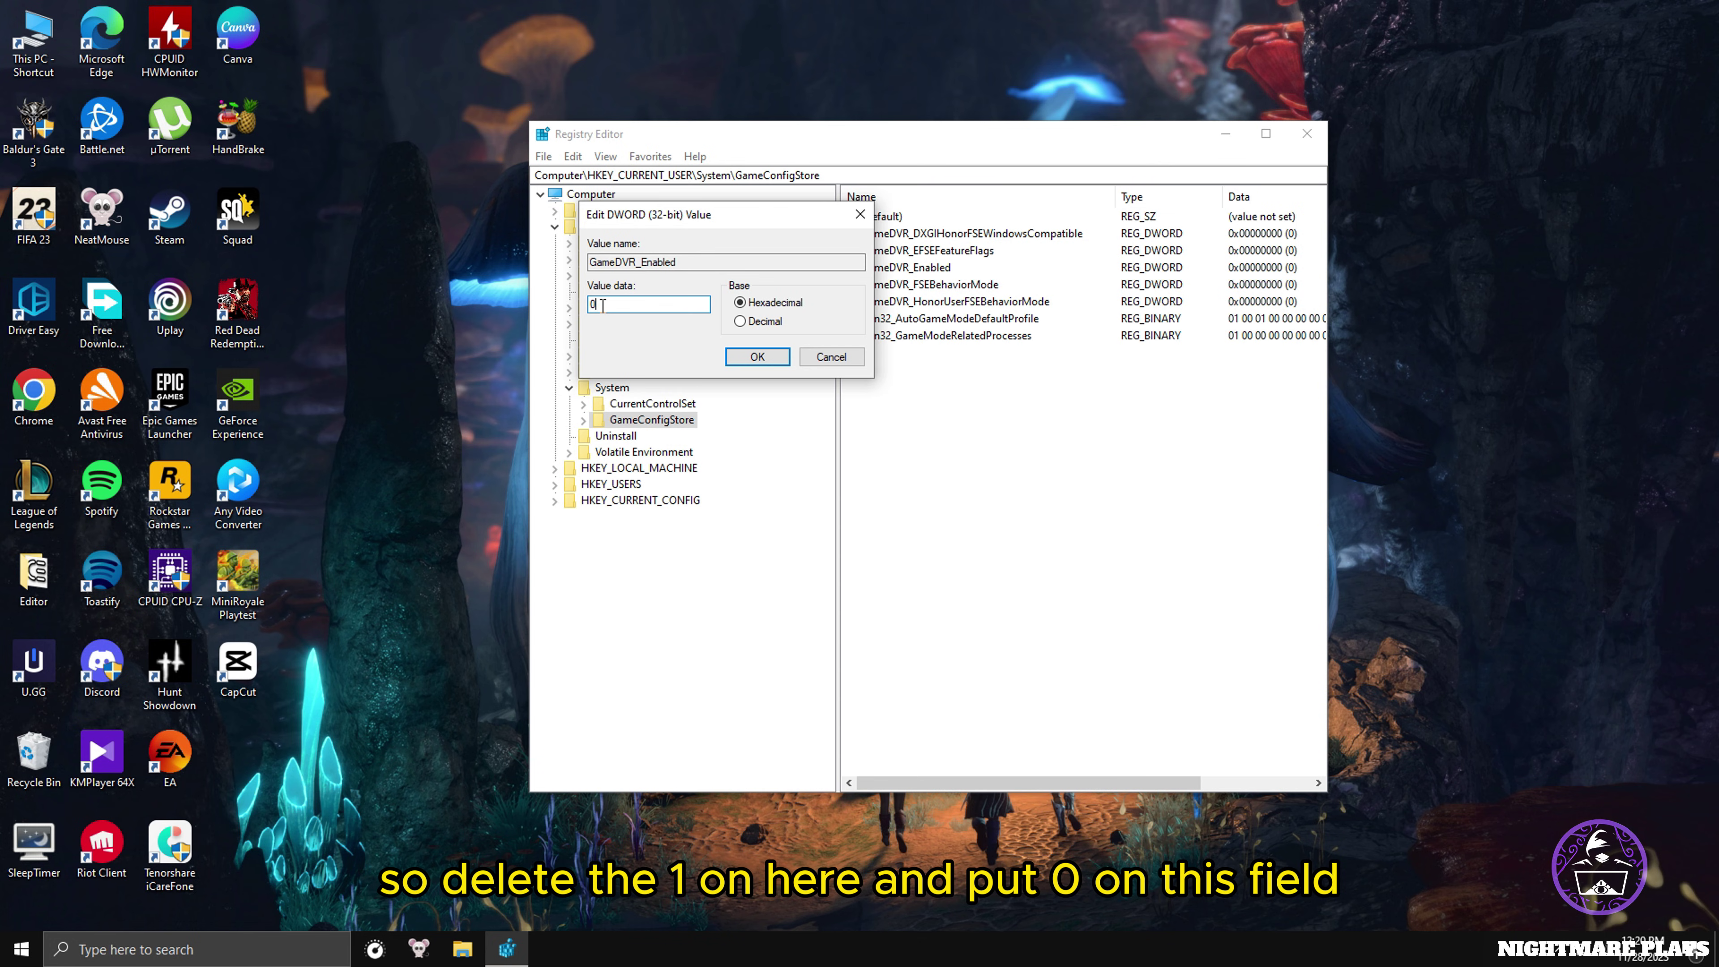
{"action": "left_click", "coordinate": [757, 357]}
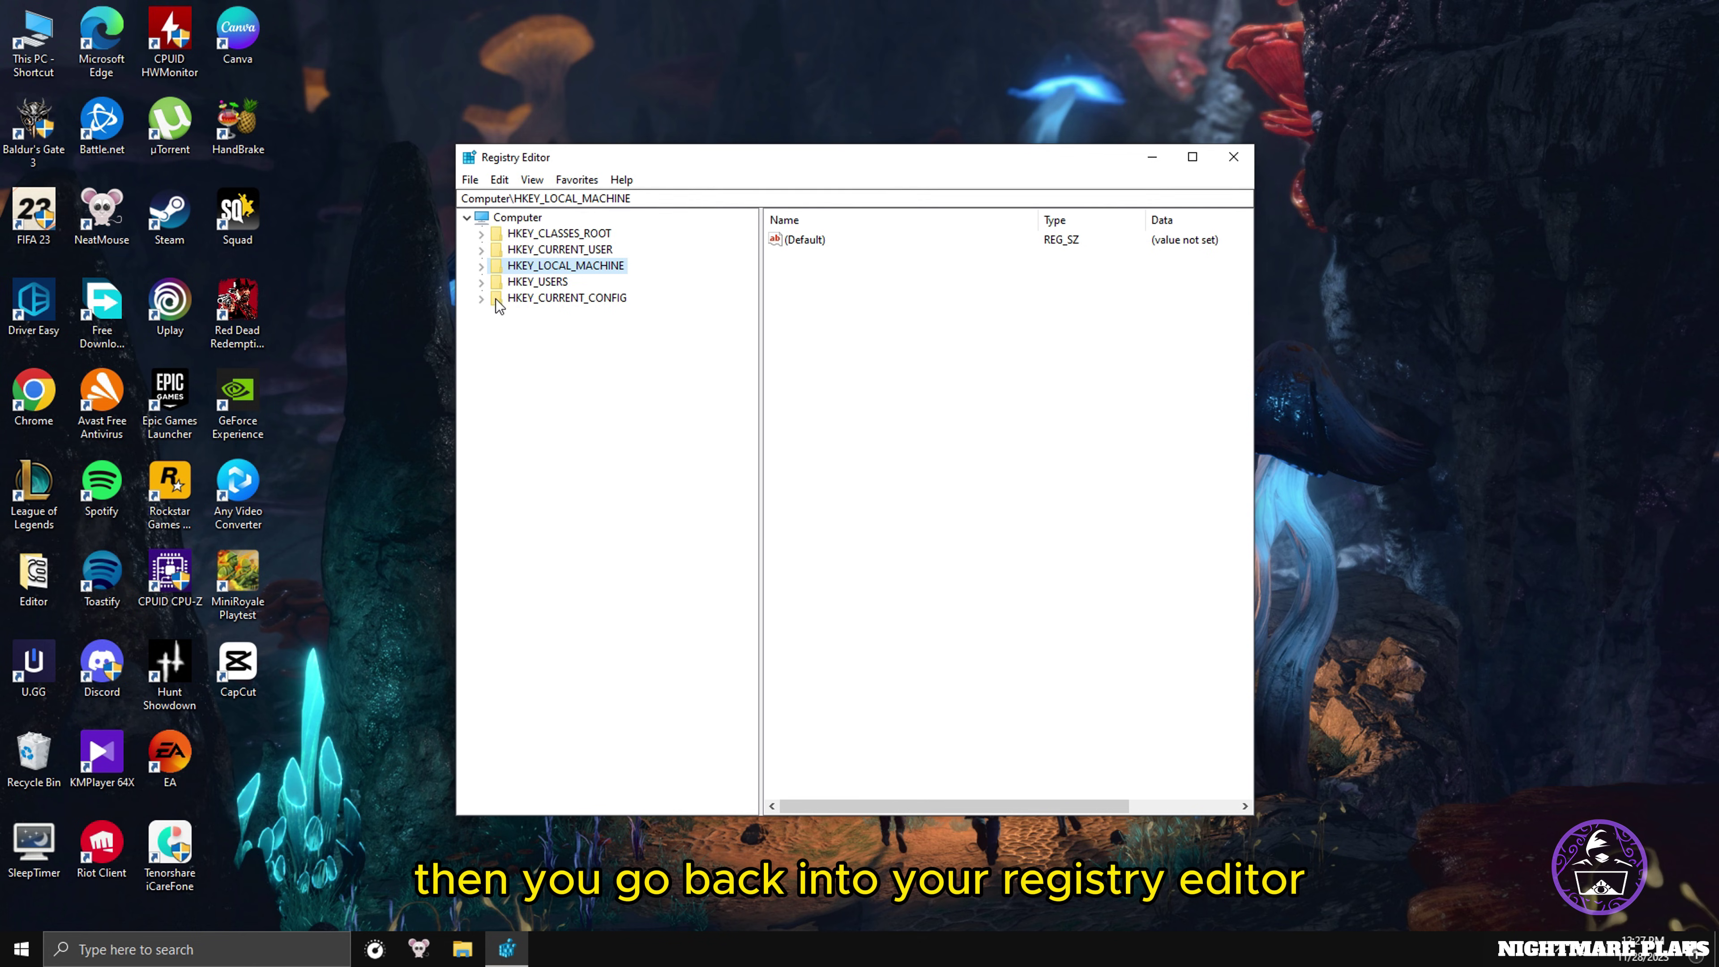
Navigate to HKEY_LOCAL_MACHINE\SOFTWARE\Microsoft\PolicyManager\default\ApplicationManagement\AllowGameDVR.
{"action": "left_click", "coordinate": [483, 267]}
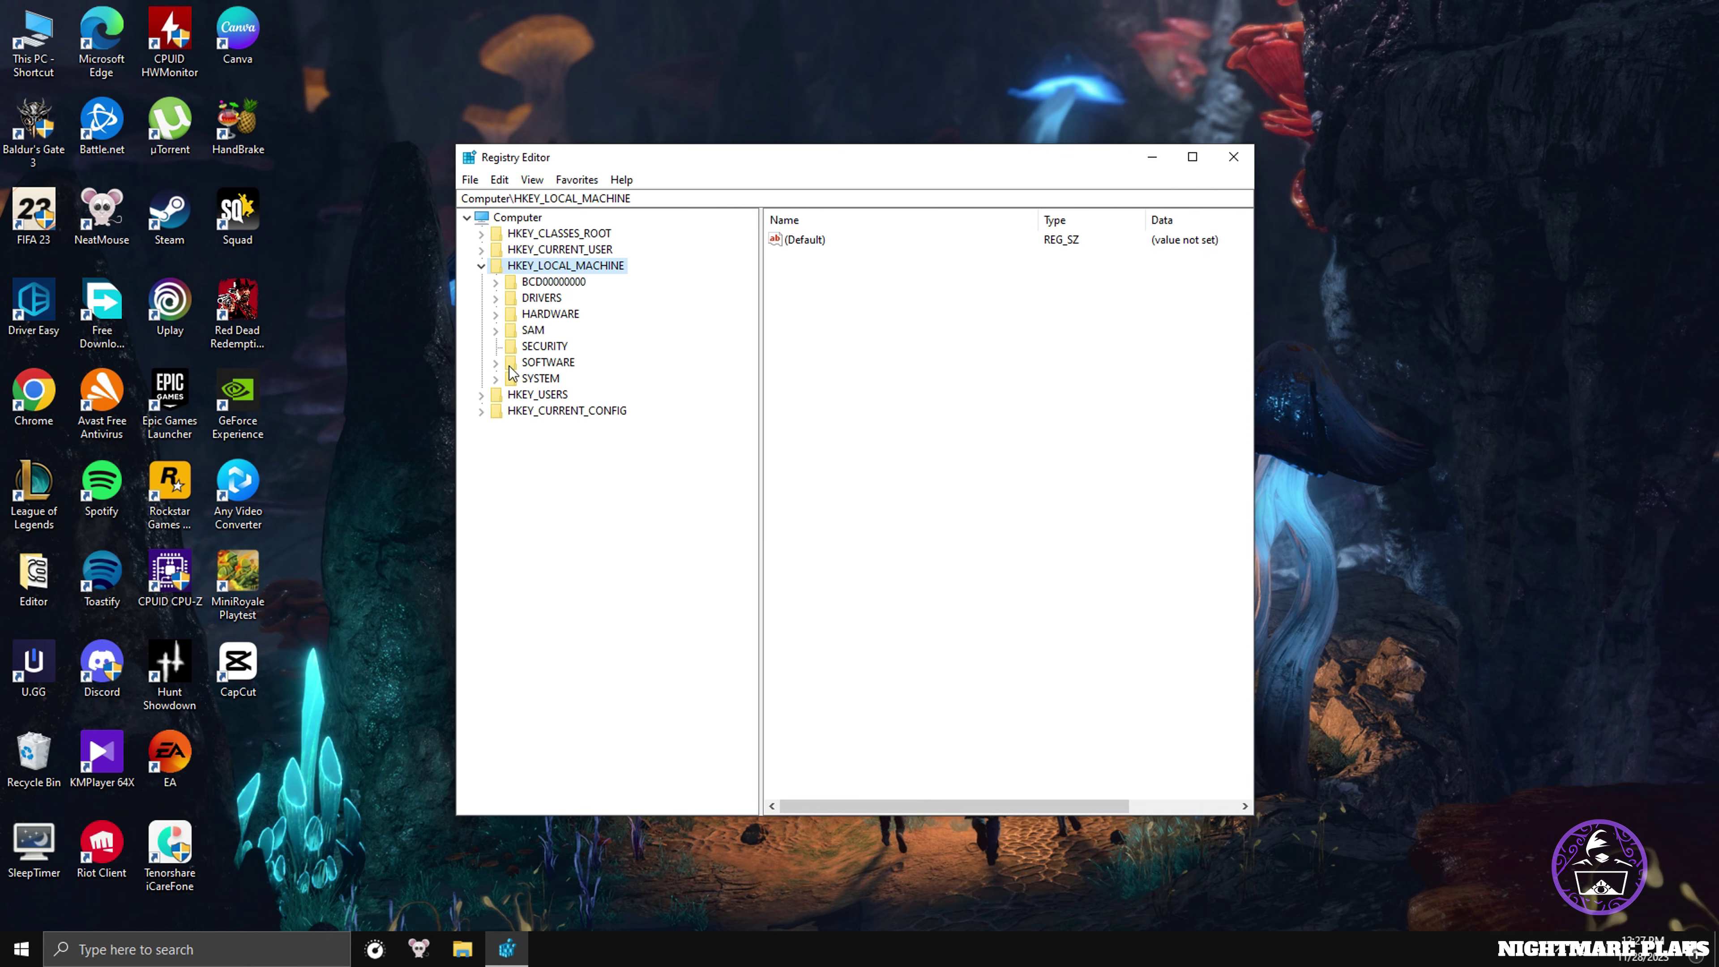
{"action": "left_click", "coordinate": [497, 363]}
{"action": "left_click_drag", "start_coordinate": [745, 412], "coordinate": [750, 484]}
{"action": "left_click", "coordinate": [509, 475]}
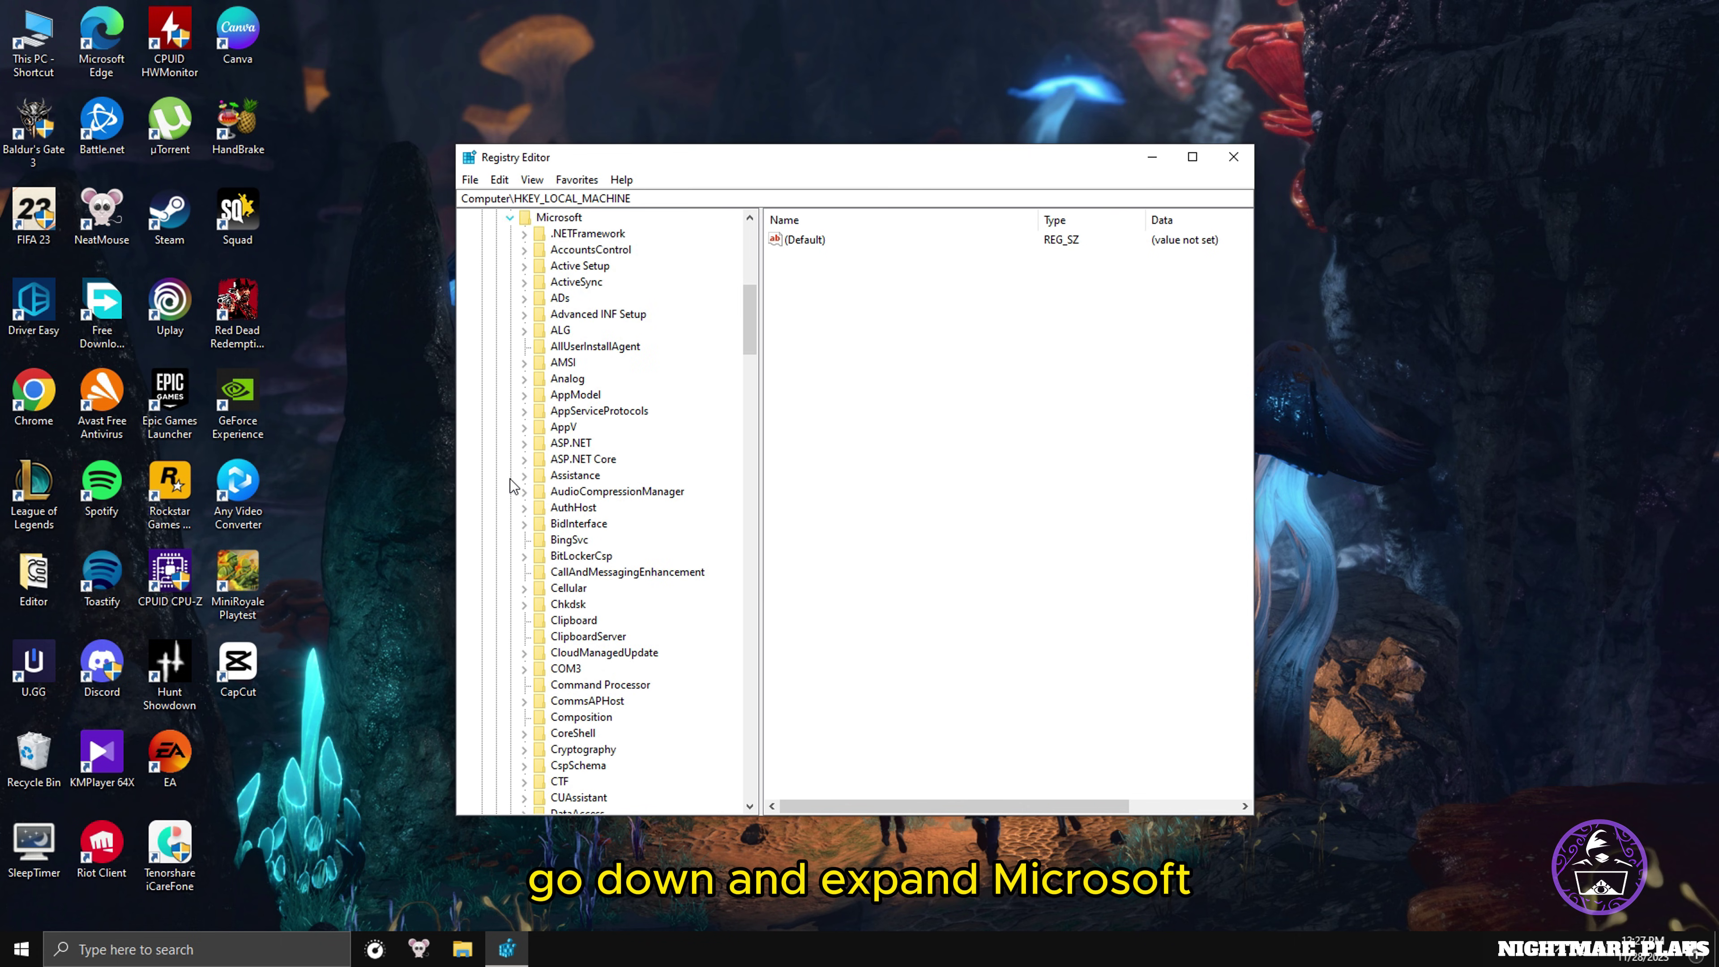
{"action": "left_click_drag", "start_coordinate": [749, 352], "coordinate": [756, 599]}
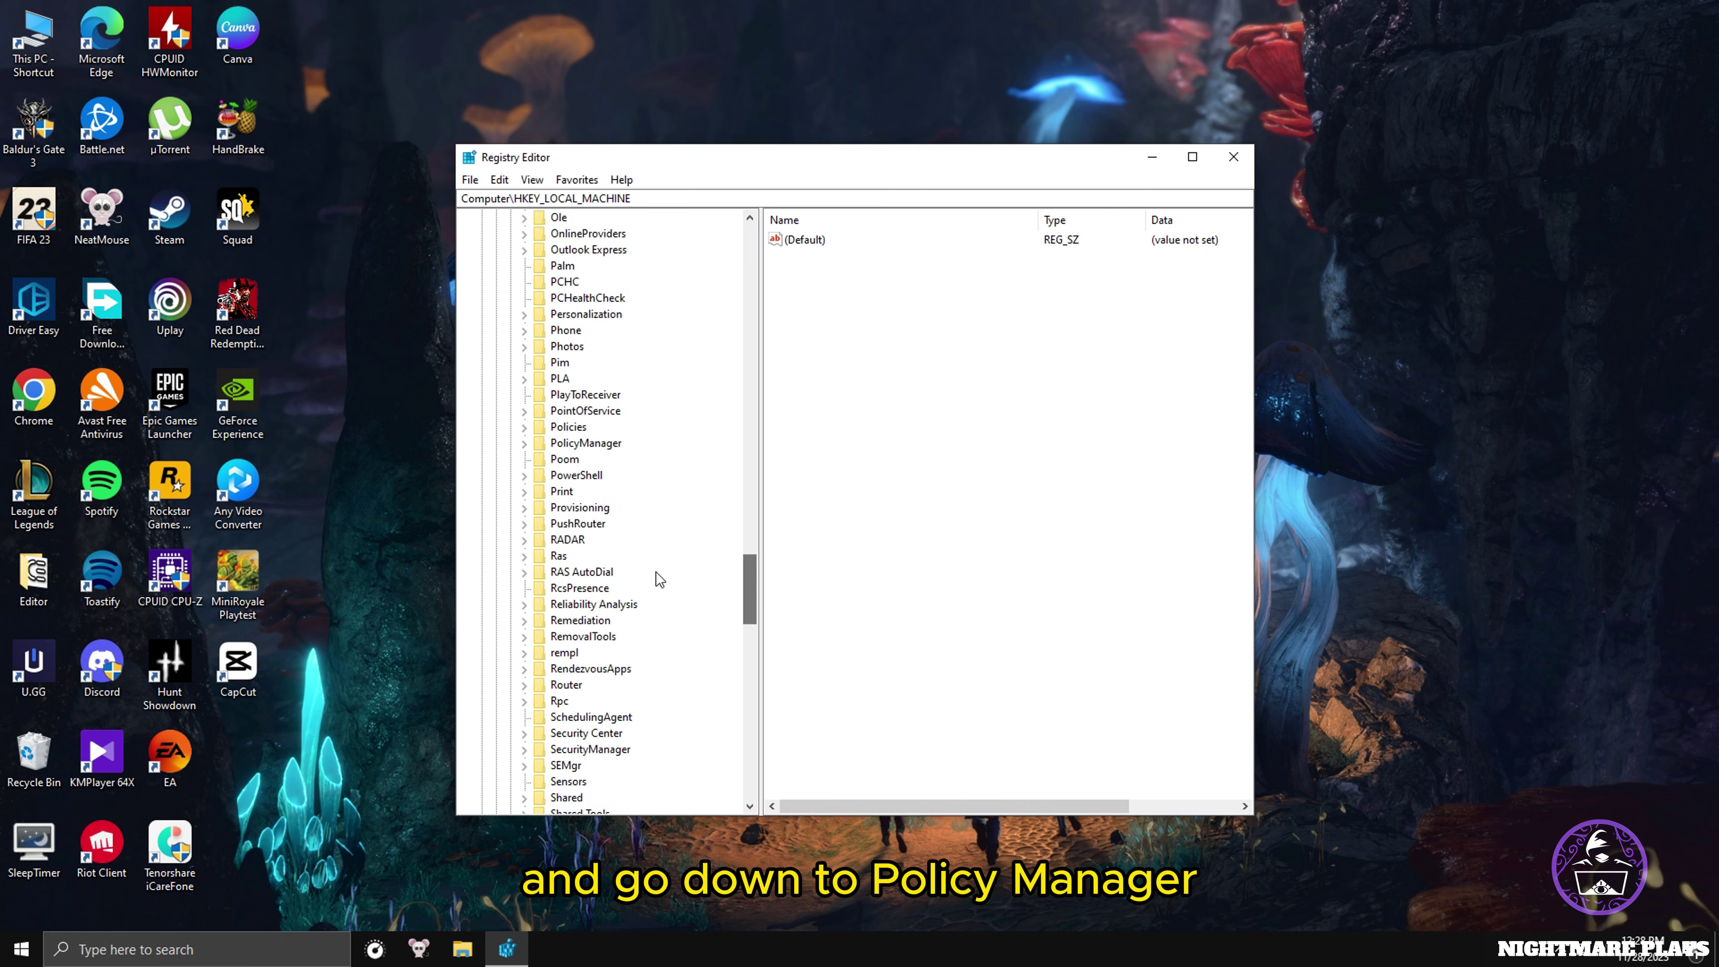
{"action": "left_click", "coordinate": [524, 443]}
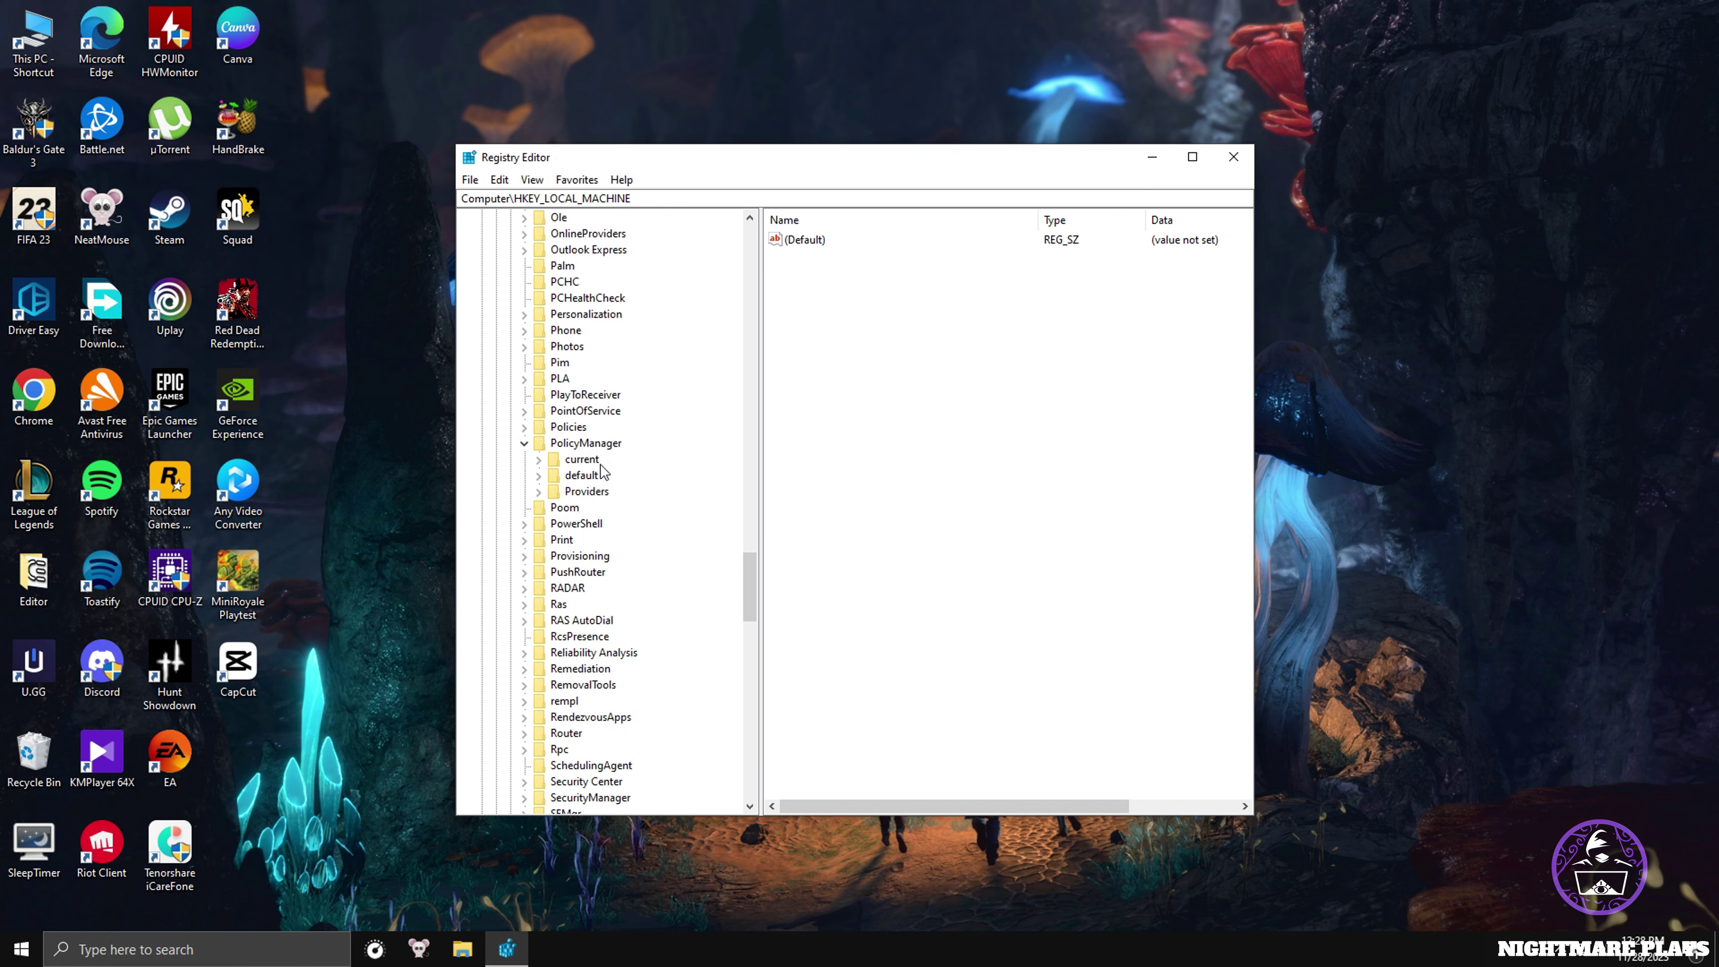
{"action": "left_click", "coordinate": [539, 476]}
{"action": "left_click_drag", "start_coordinate": [756, 436], "coordinate": [749, 579]}
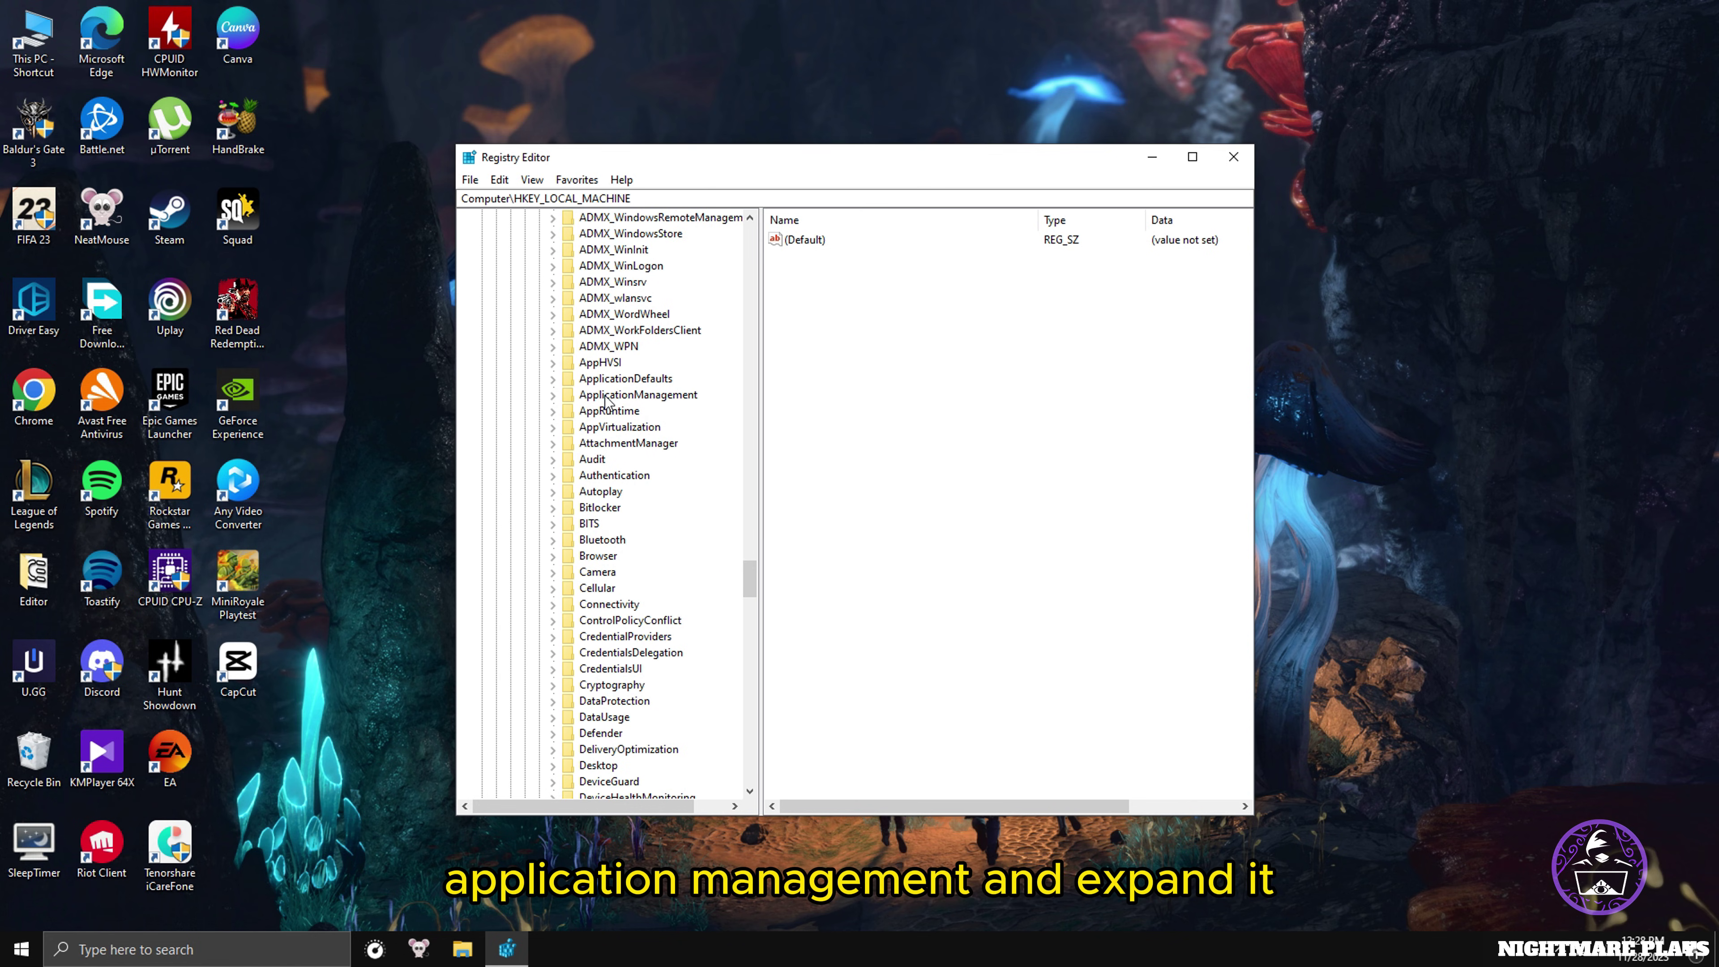
{"action": "left_click", "coordinate": [552, 395]}
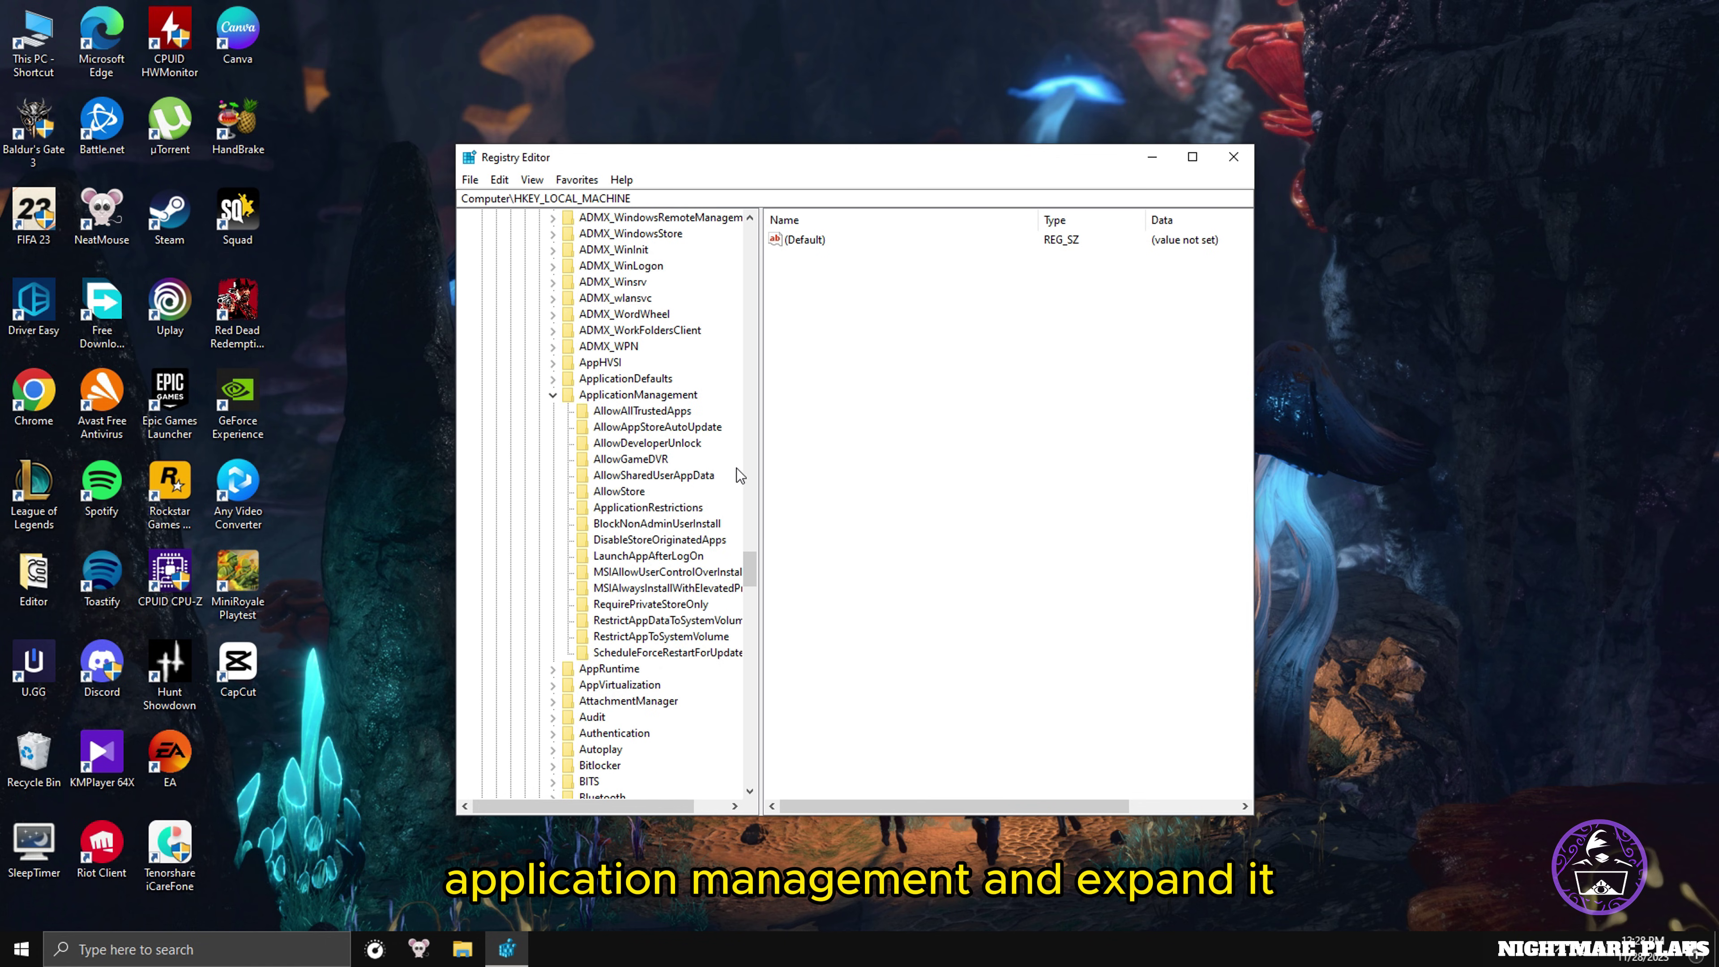
{"action": "left_click", "coordinate": [630, 459]}
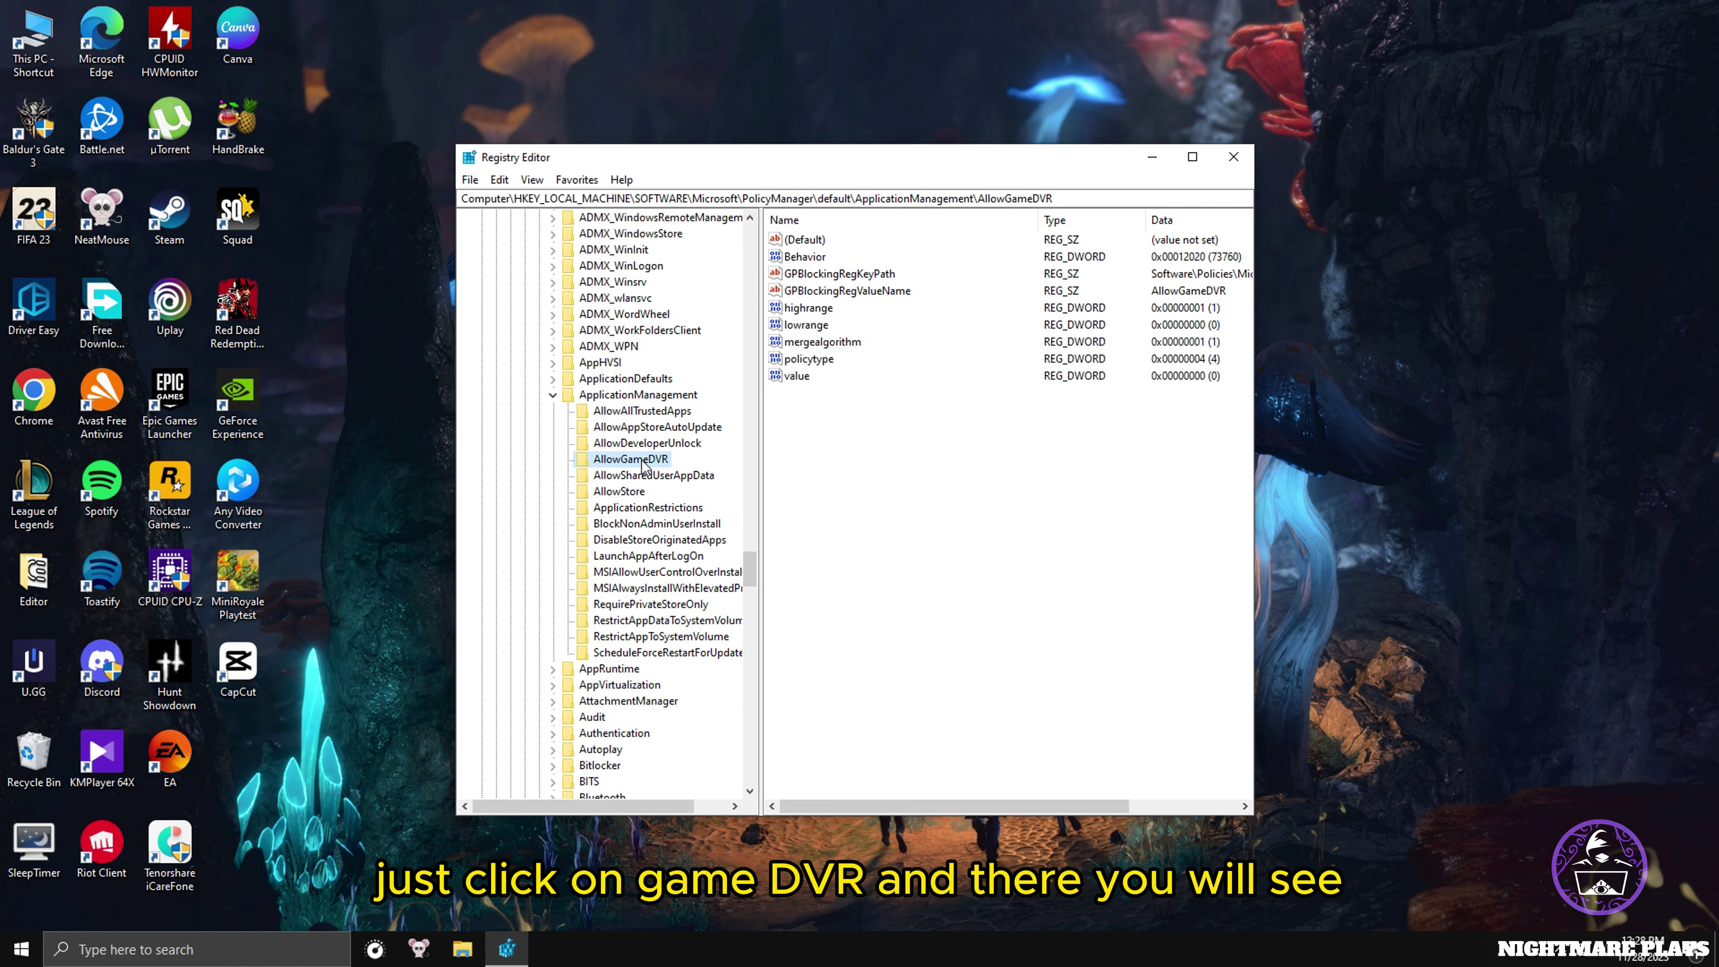
Set AllowGameDVR's value entry to 0 and collapse ApplicationManagement.
{"action": "double_click", "coordinate": [799, 378]}
{"action": "left_click", "coordinate": [548, 327]}
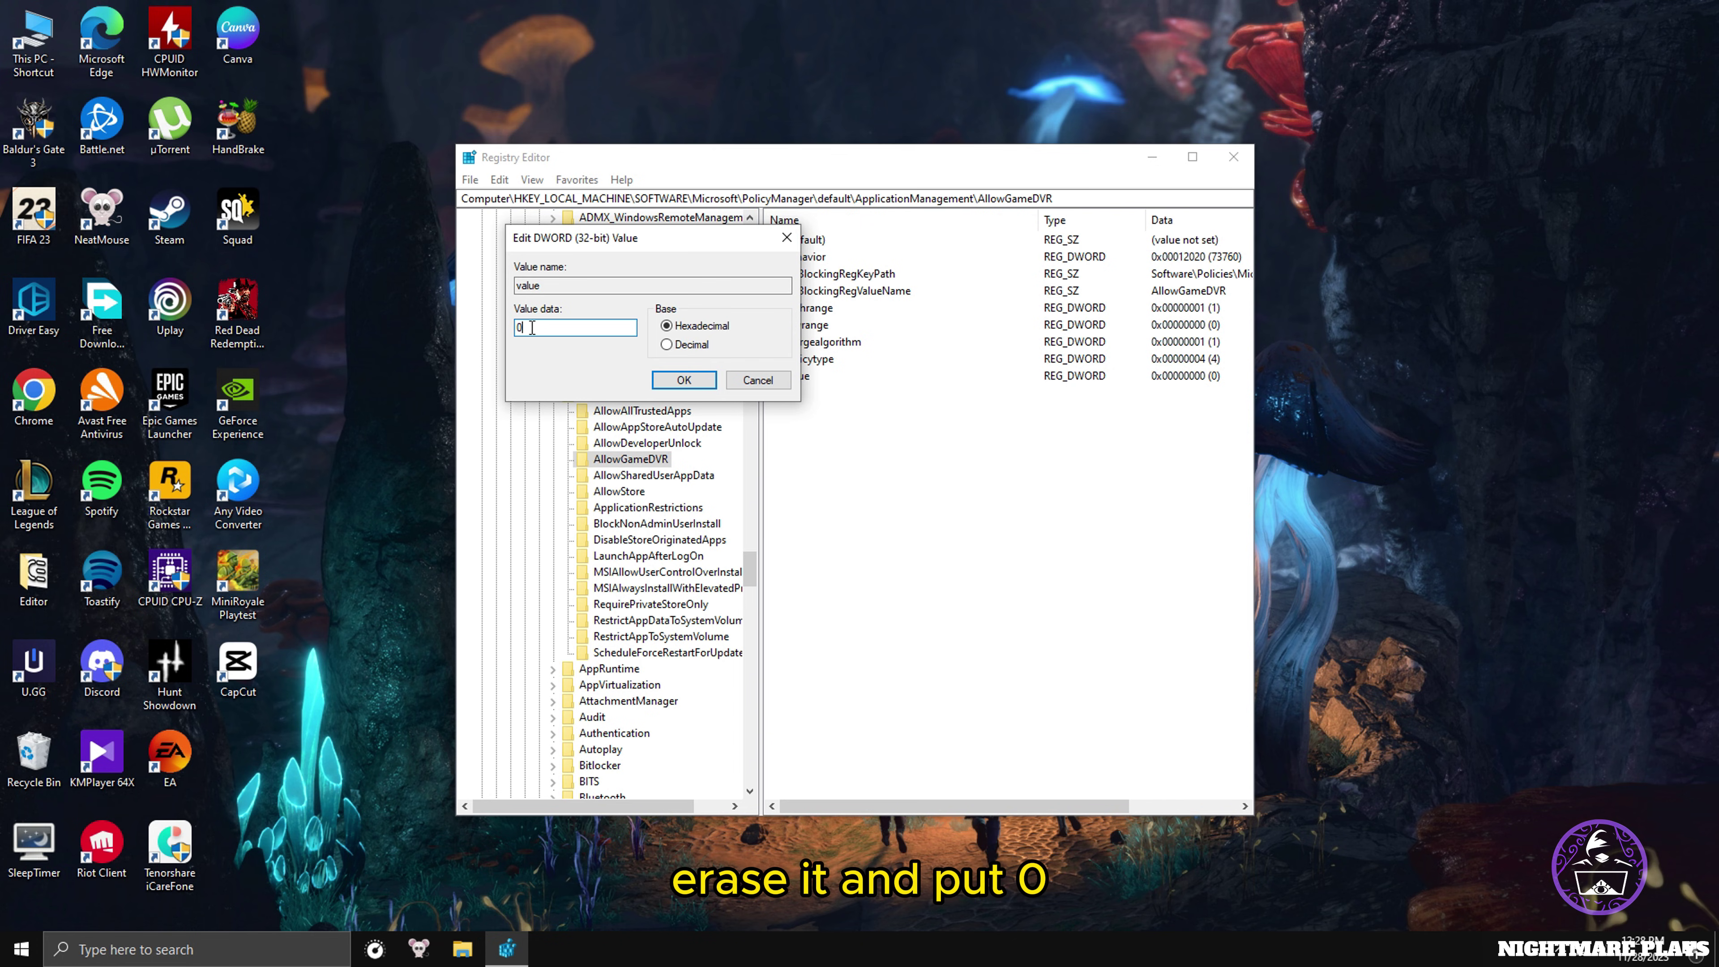
{"action": "left_click", "coordinate": [683, 380]}
{"action": "double_click", "coordinate": [639, 394]}
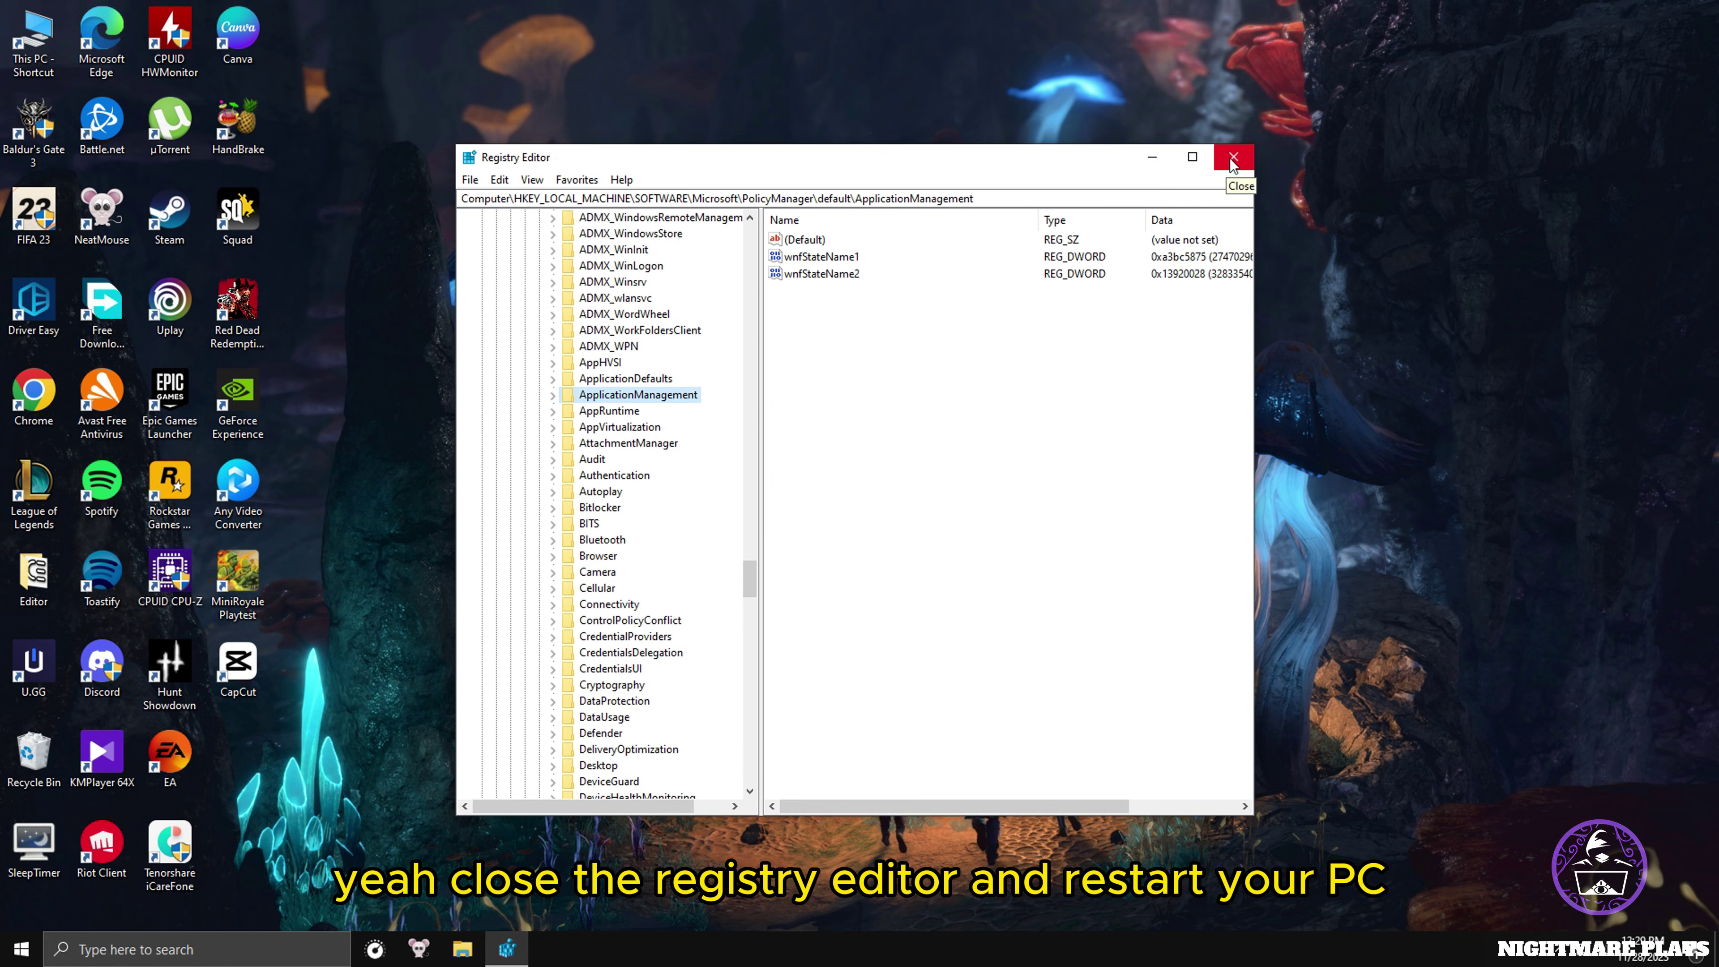
Close Registry Editor and open Device Manager from a search for 'dev'.
{"action": "left_click", "coordinate": [1233, 157]}
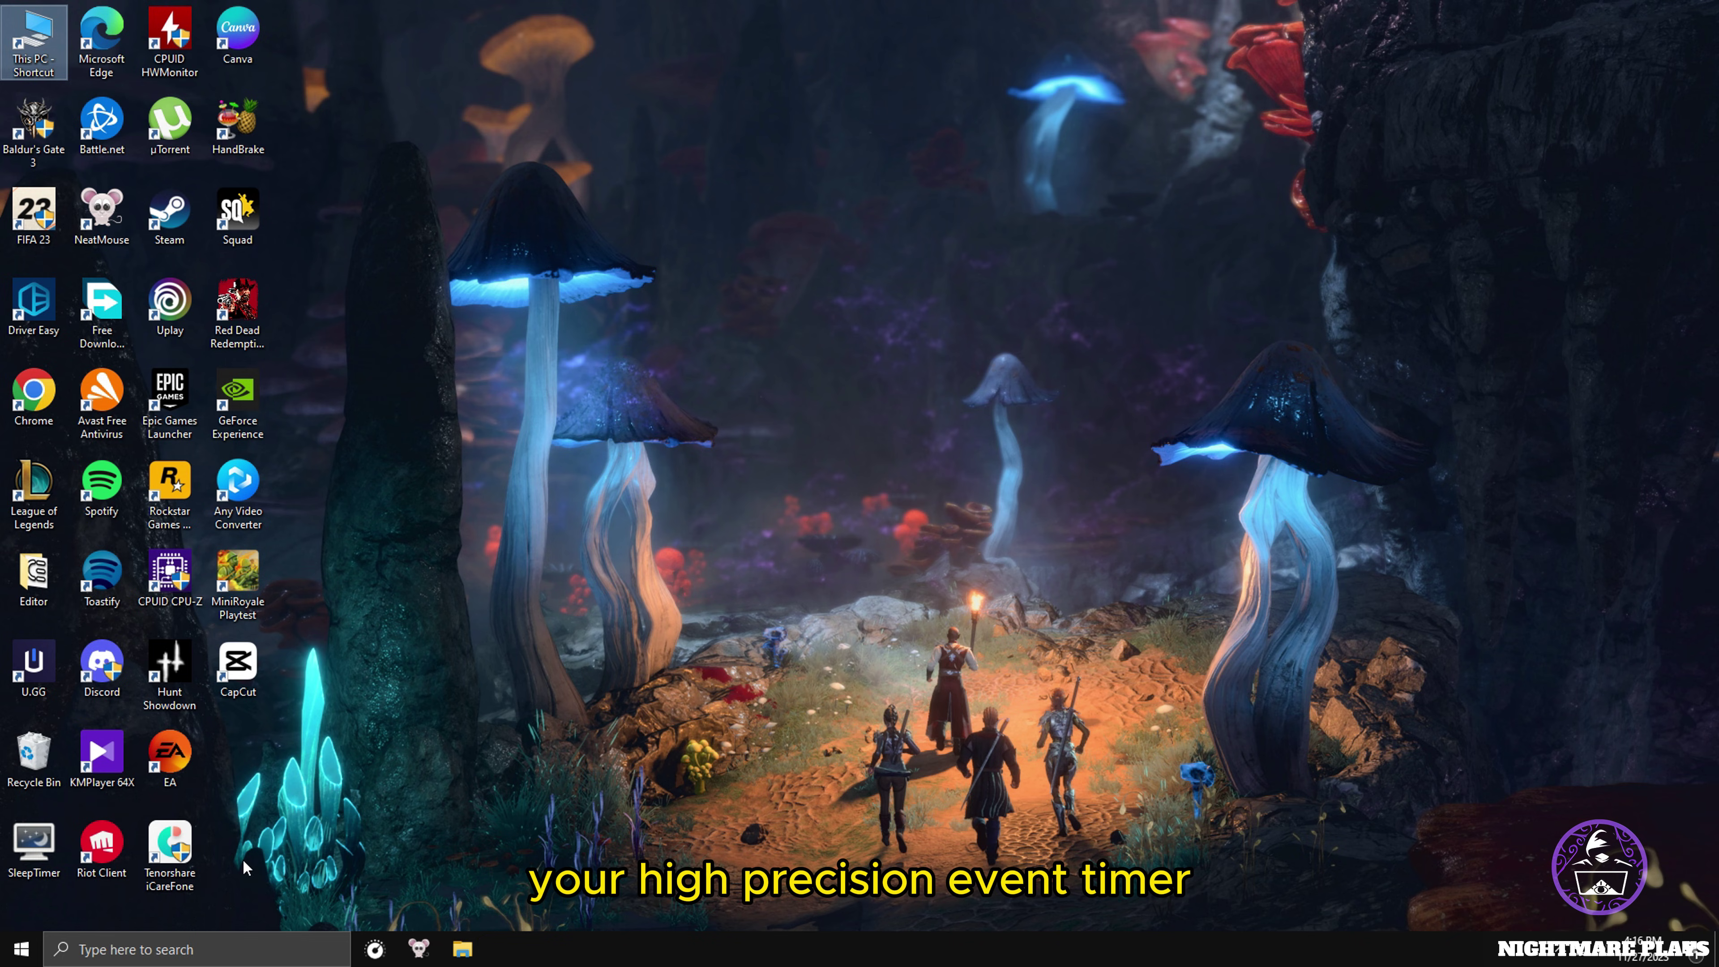
{"action": "left_click", "coordinate": [188, 935]}
{"action": "type", "text": "dev"}
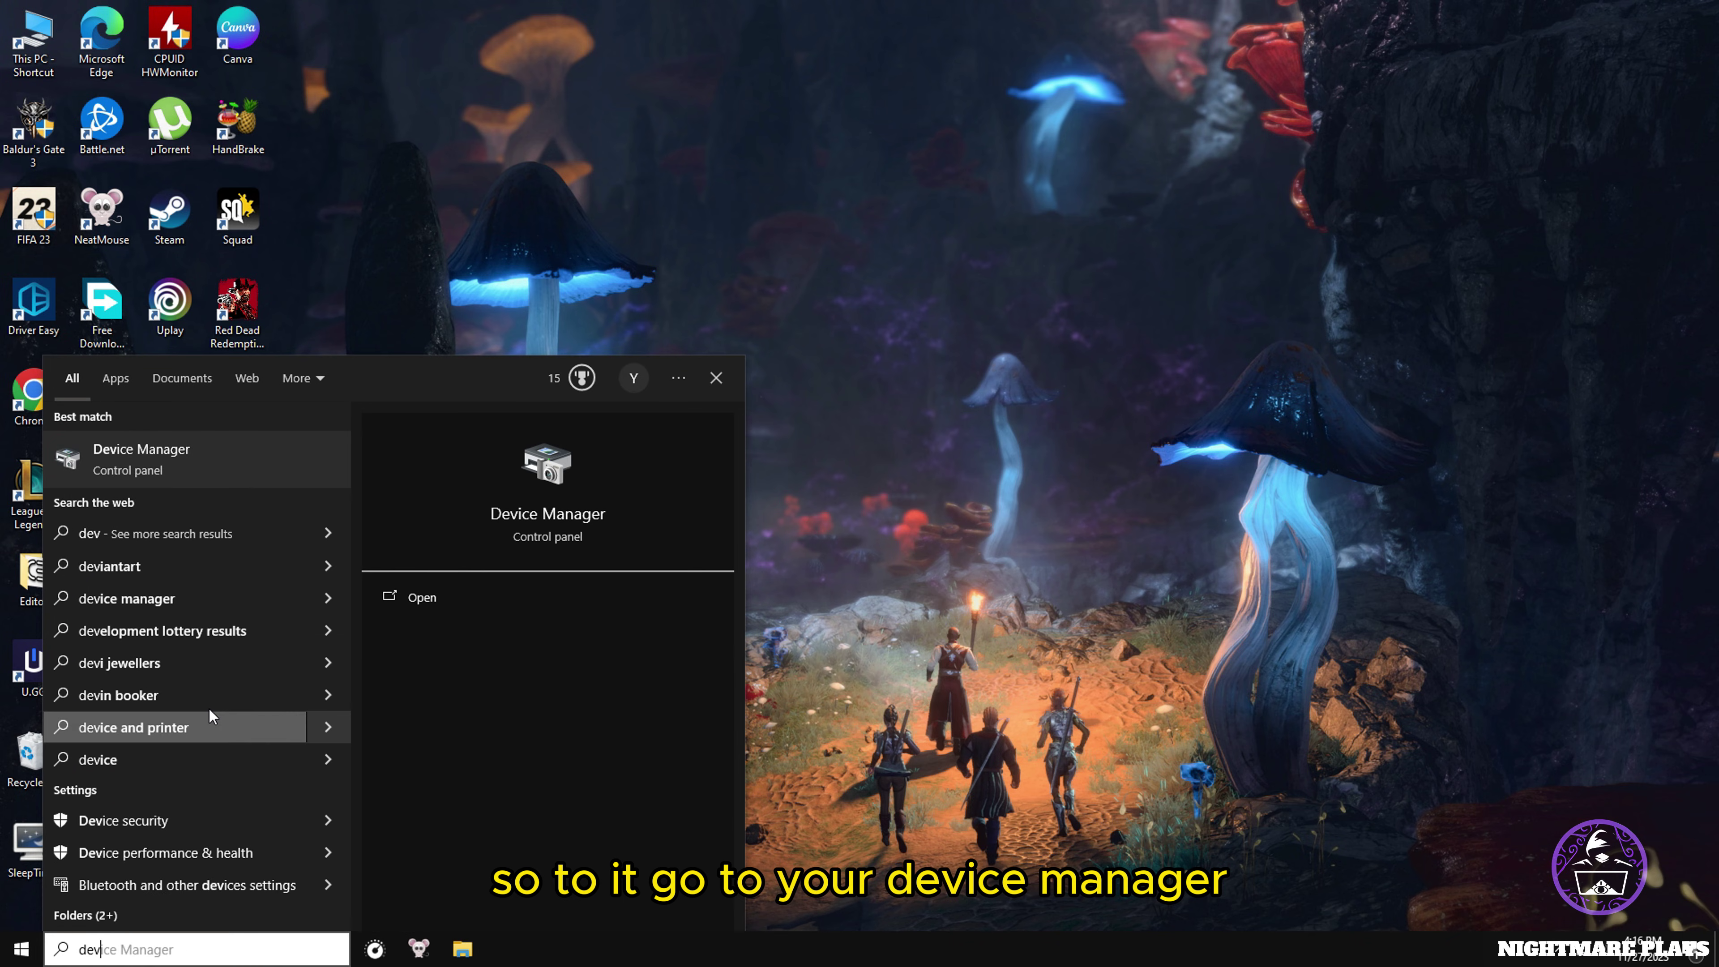
{"action": "left_click", "coordinate": [140, 459]}
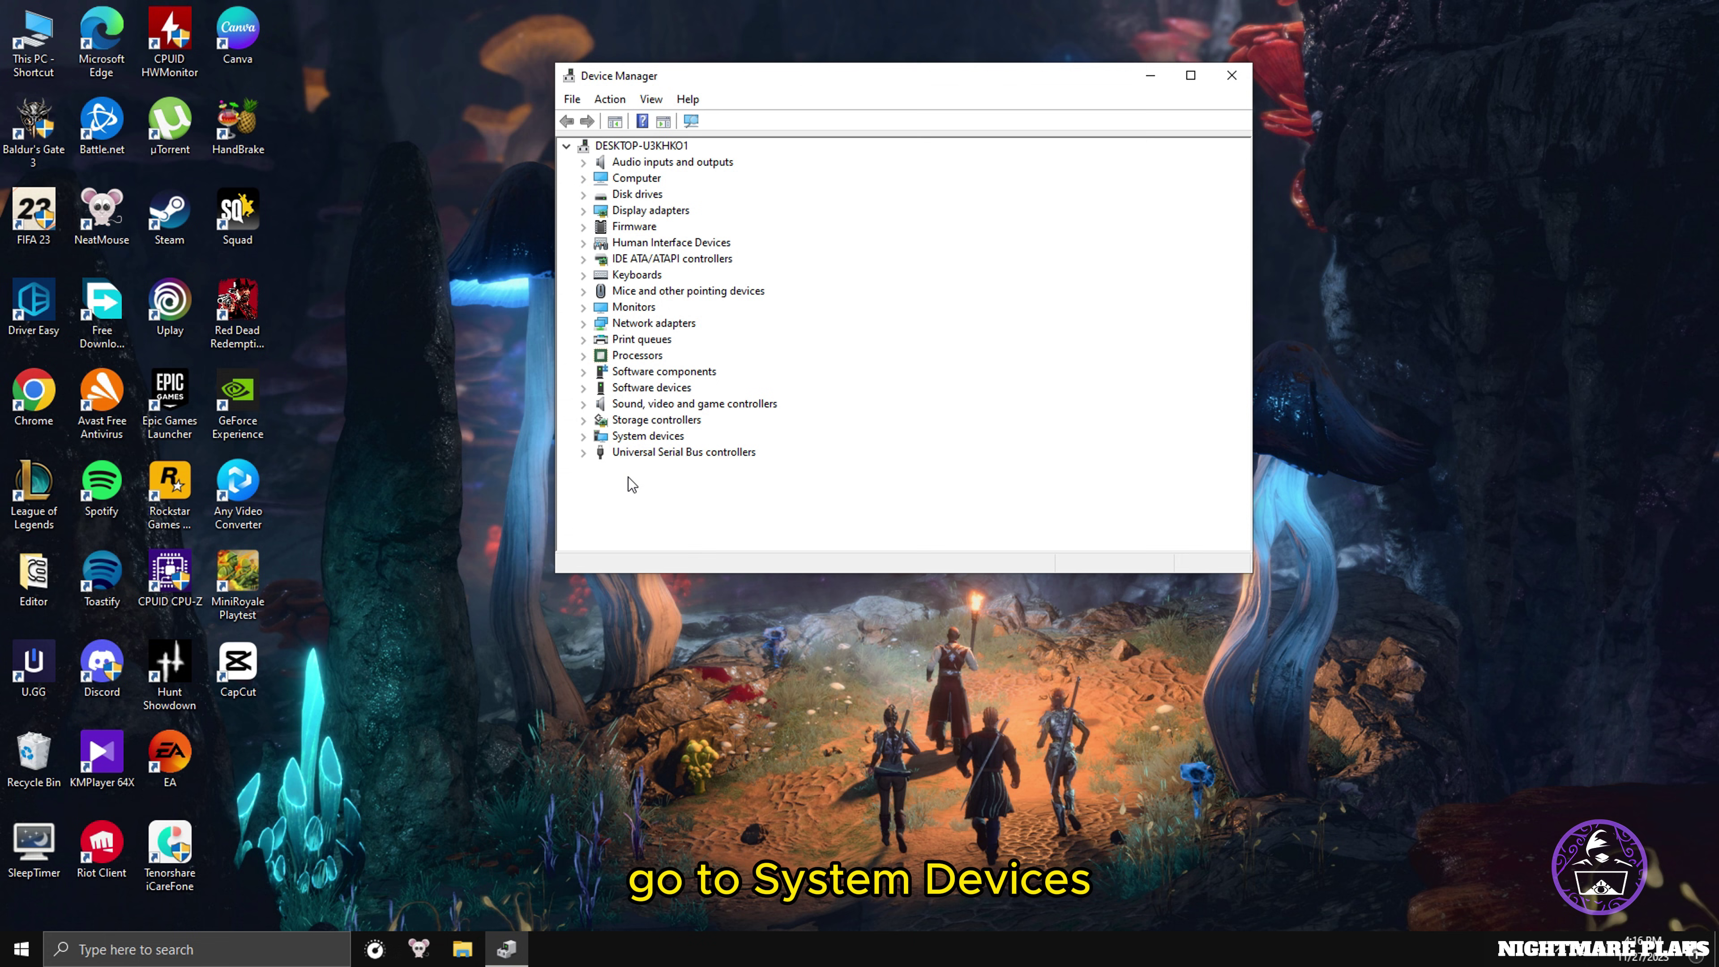
Disable the High precision event timer under System devices.
{"action": "left_click", "coordinate": [582, 437]}
{"action": "left_click_drag", "start_coordinate": [1242, 287], "coordinate": [1273, 405]}
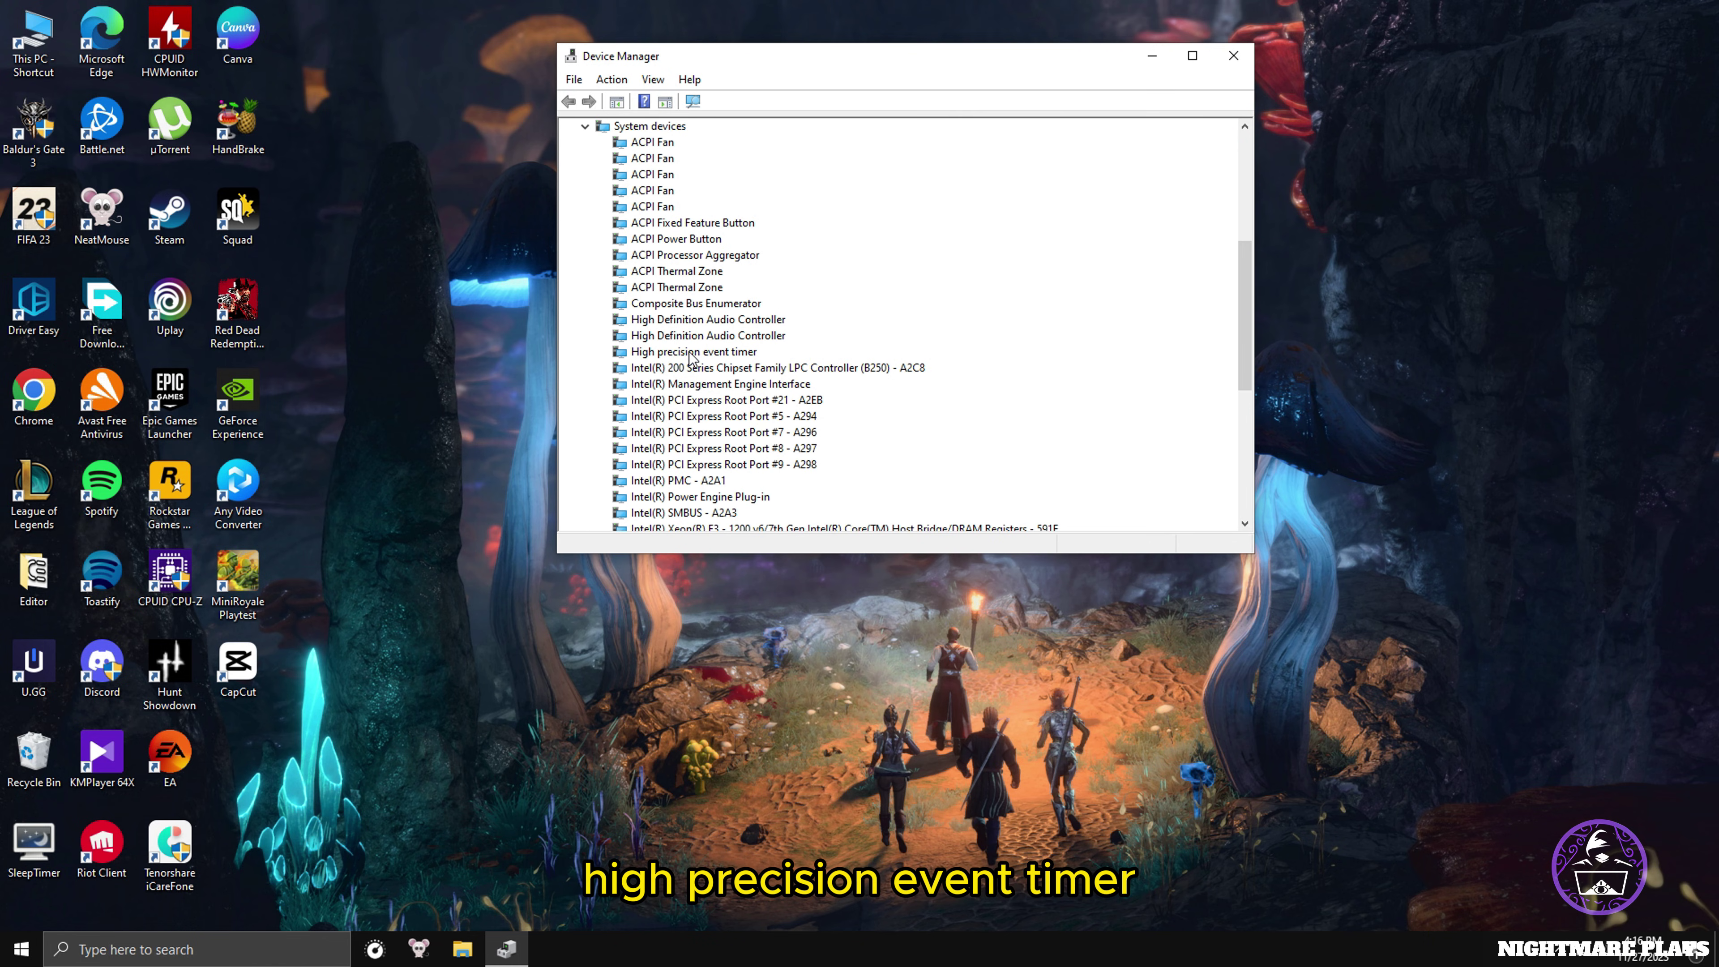
{"action": "right_click", "coordinate": [690, 357]}
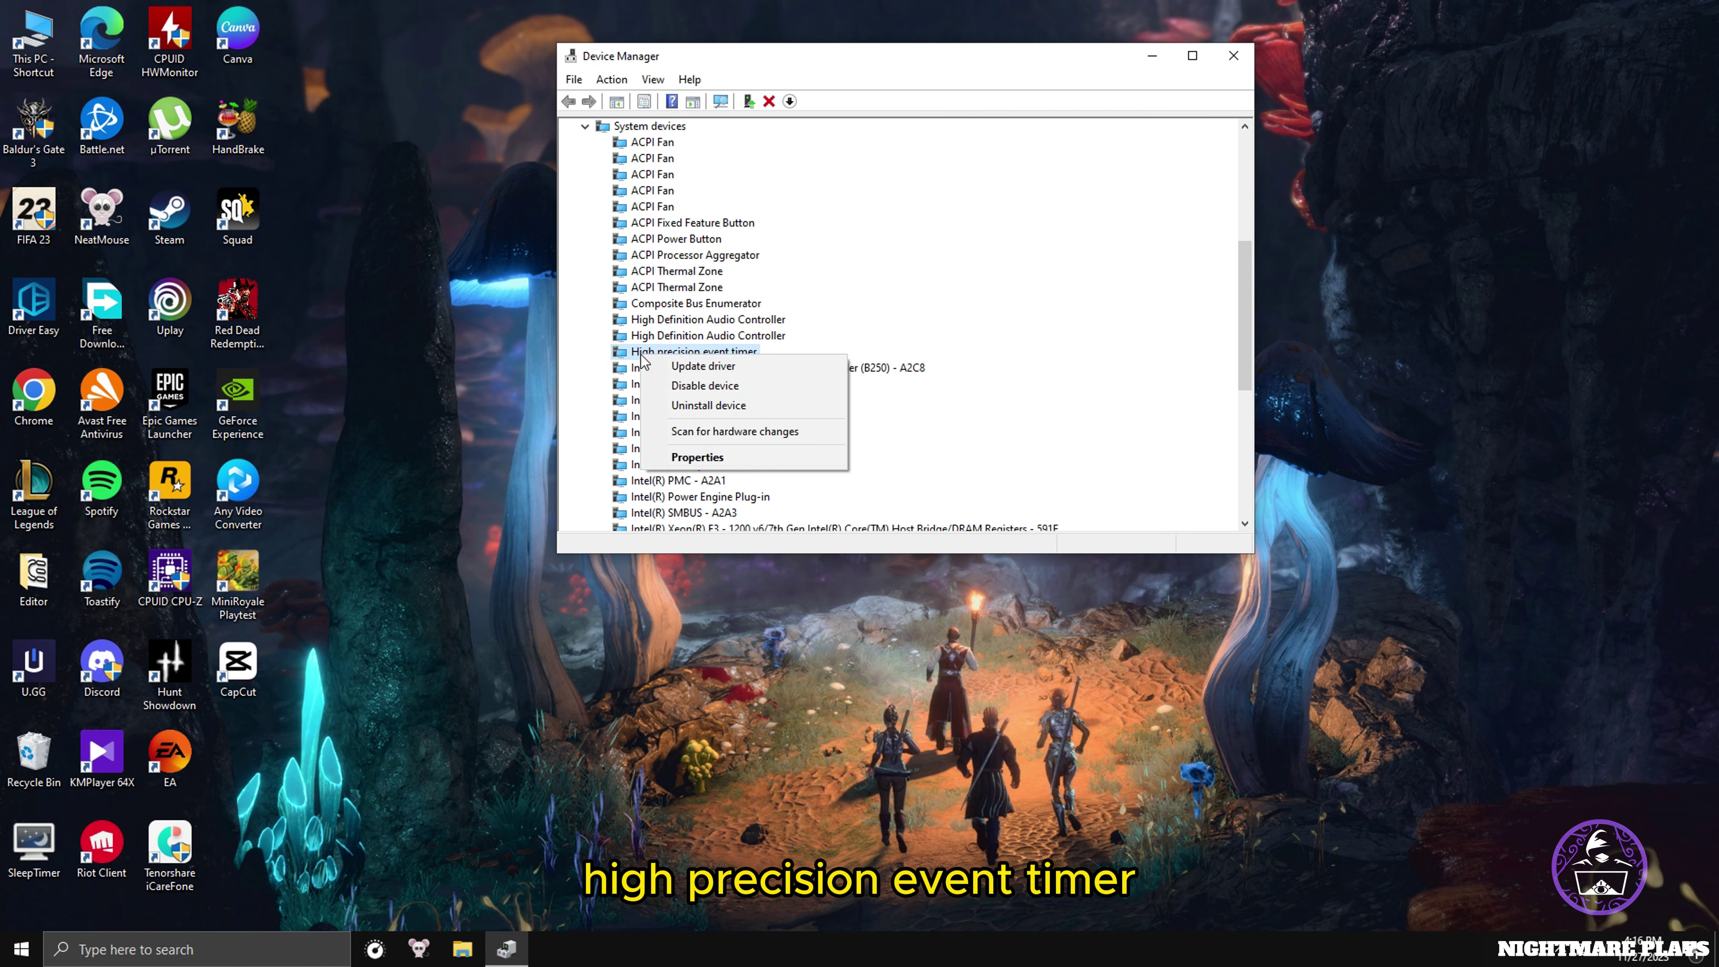
{"action": "left_click", "coordinate": [708, 385]}
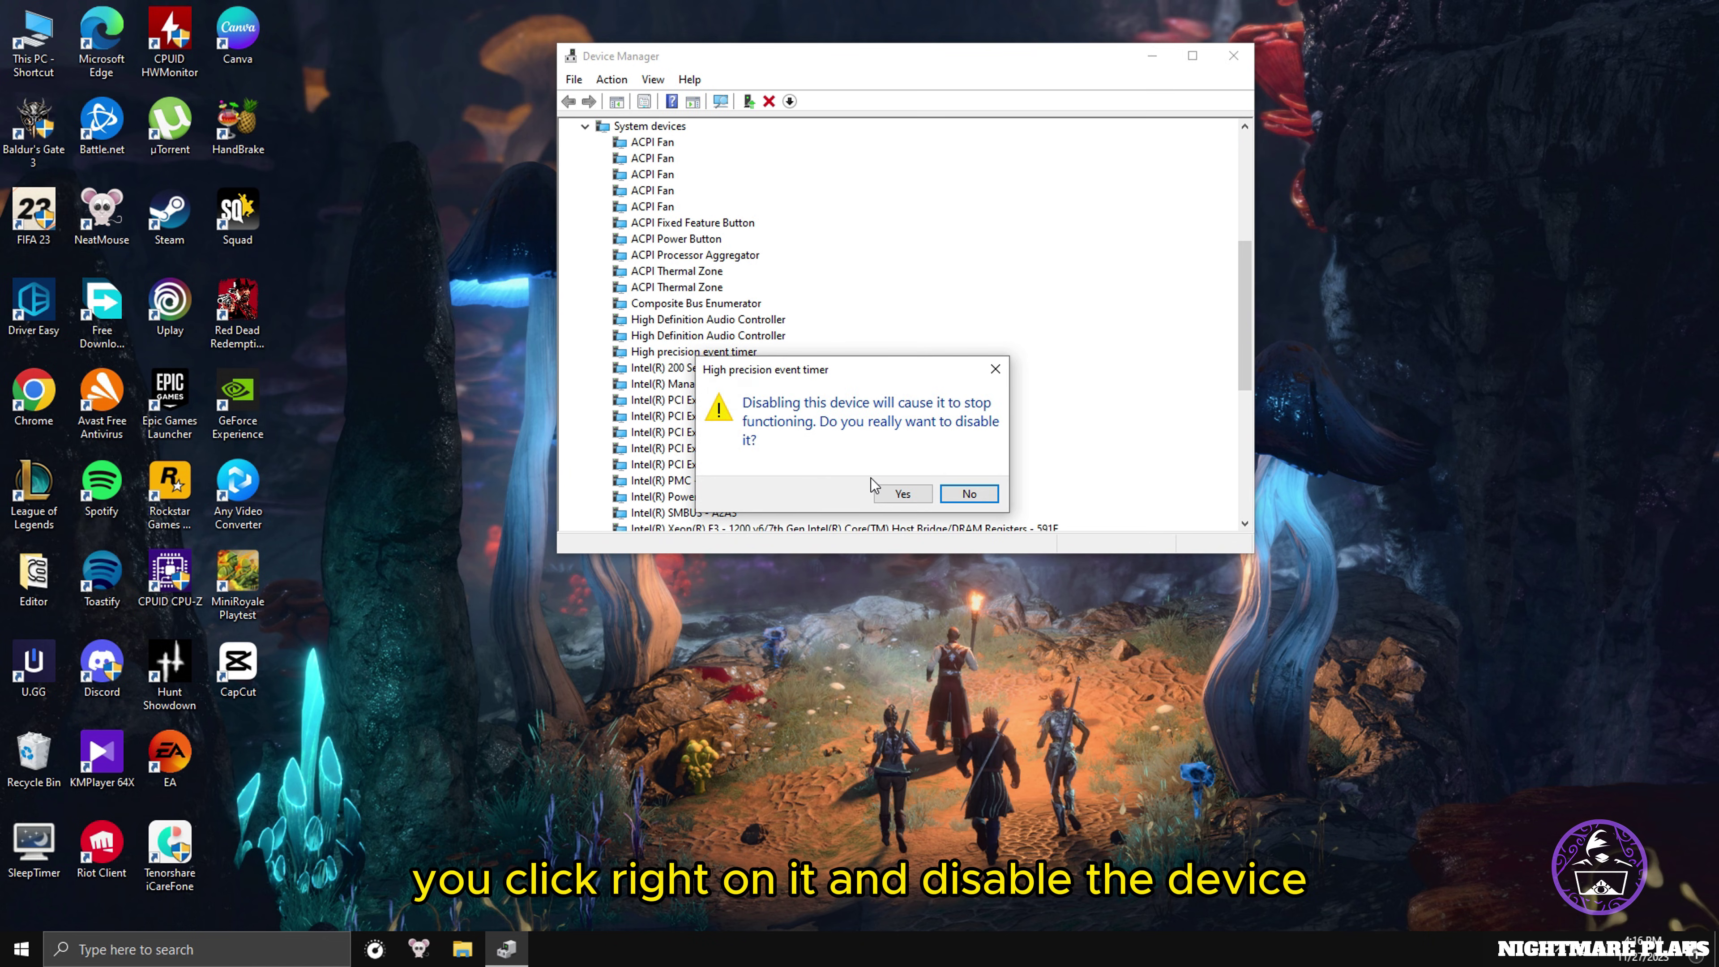
{"action": "left_click", "coordinate": [902, 493]}
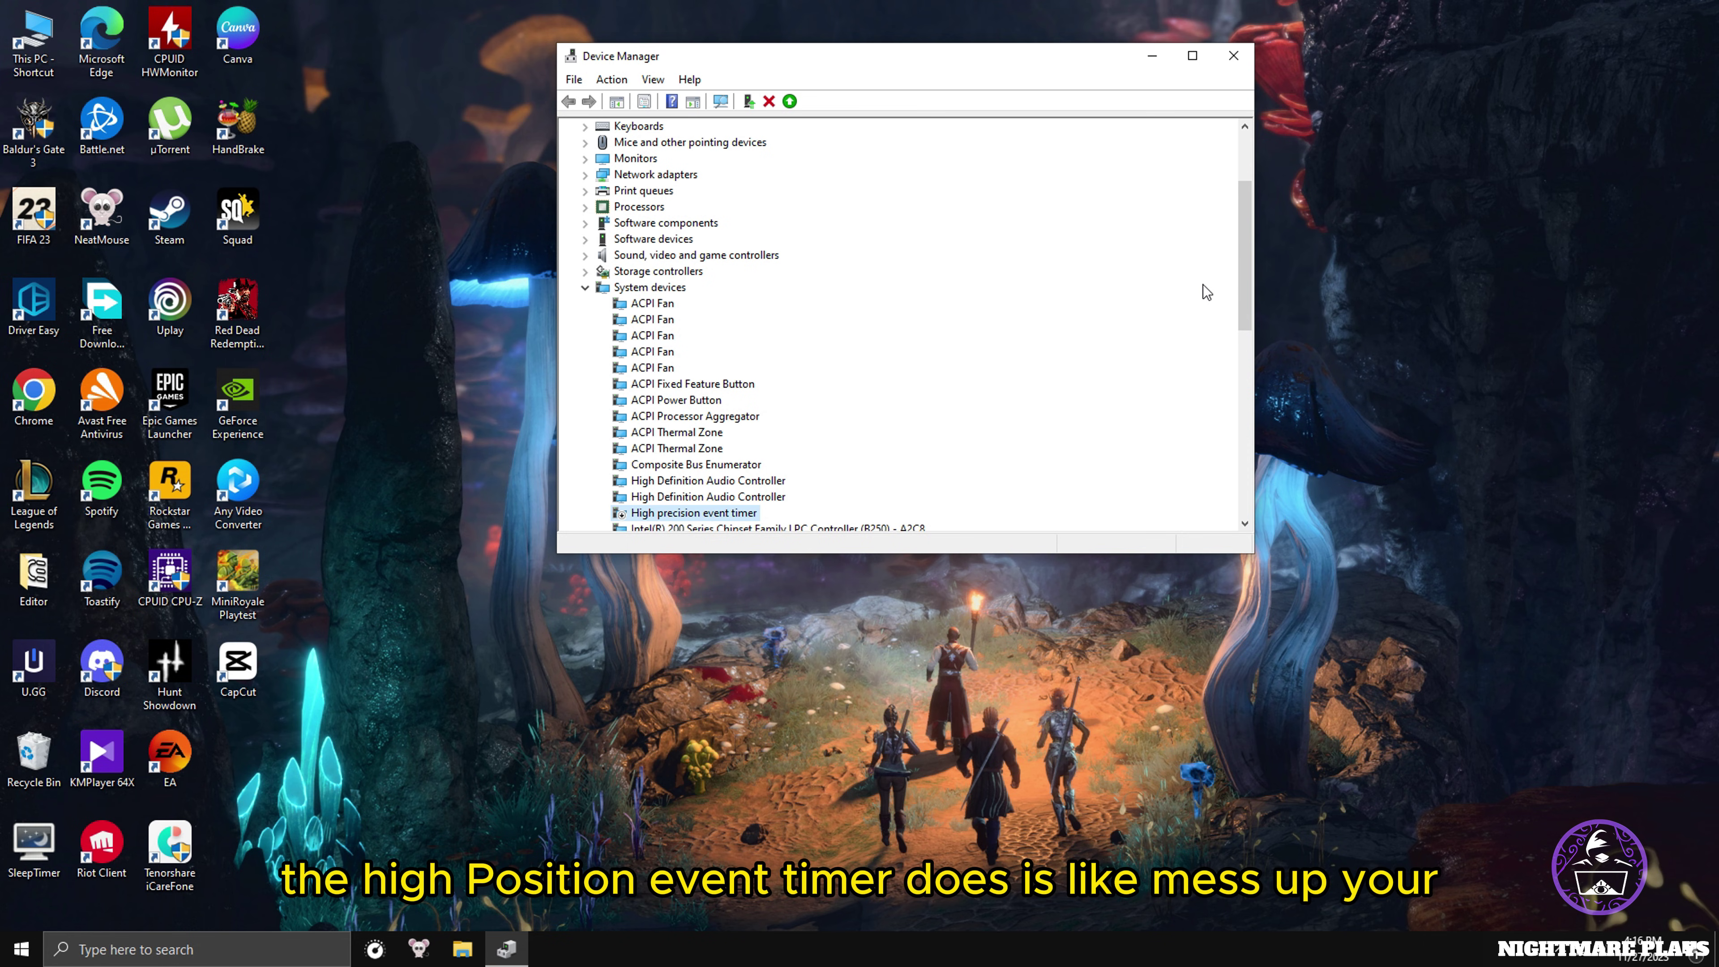
{"action": "left_click_drag", "start_coordinate": [1251, 286], "coordinate": [1251, 299]}
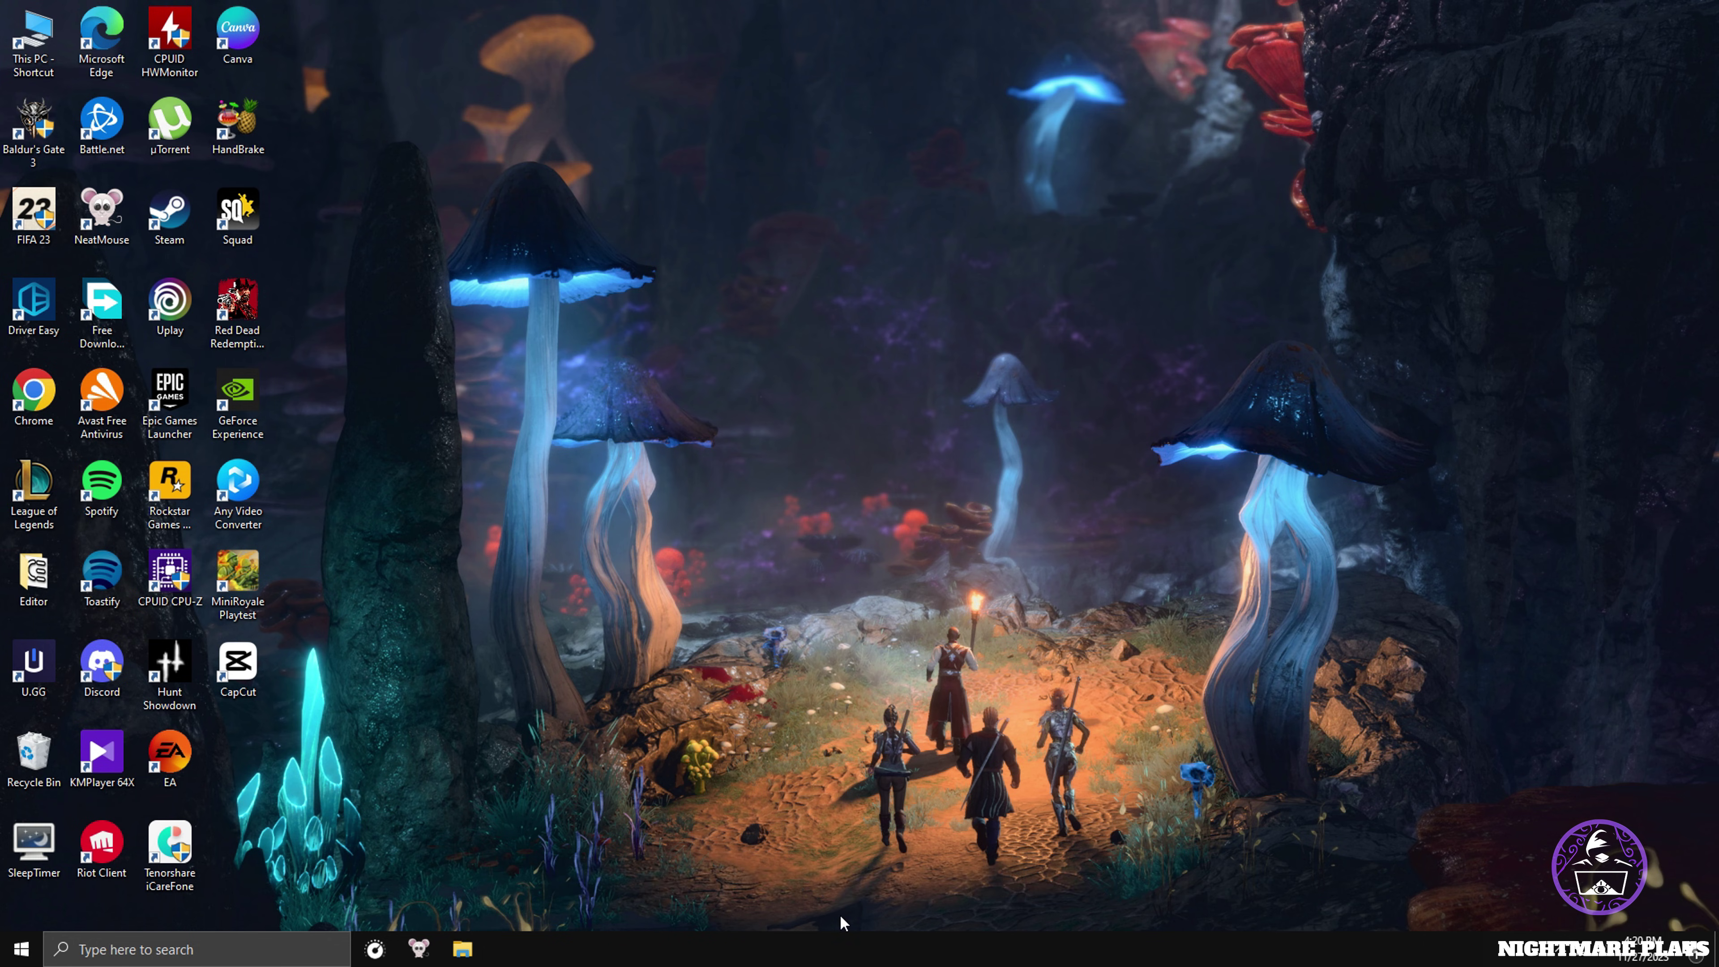
{"action": "right_click", "coordinate": [807, 949]}
{"action": "left_click", "coordinate": [867, 861]}
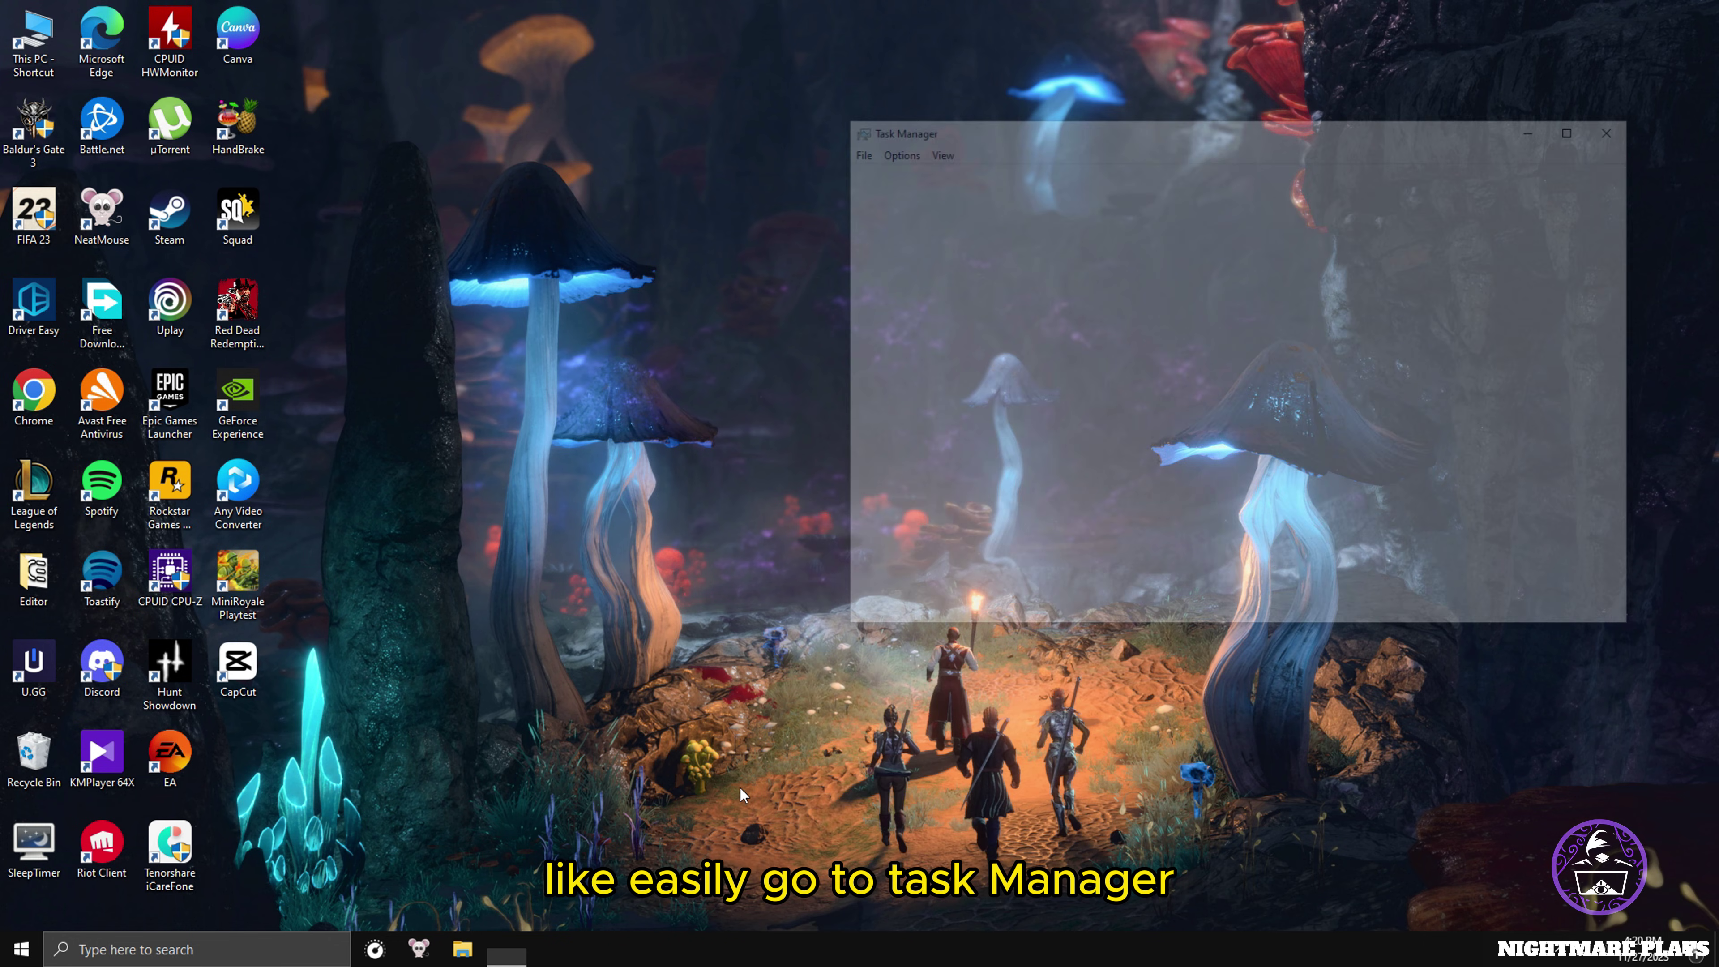
{"action": "left_click", "coordinate": [936, 137]}
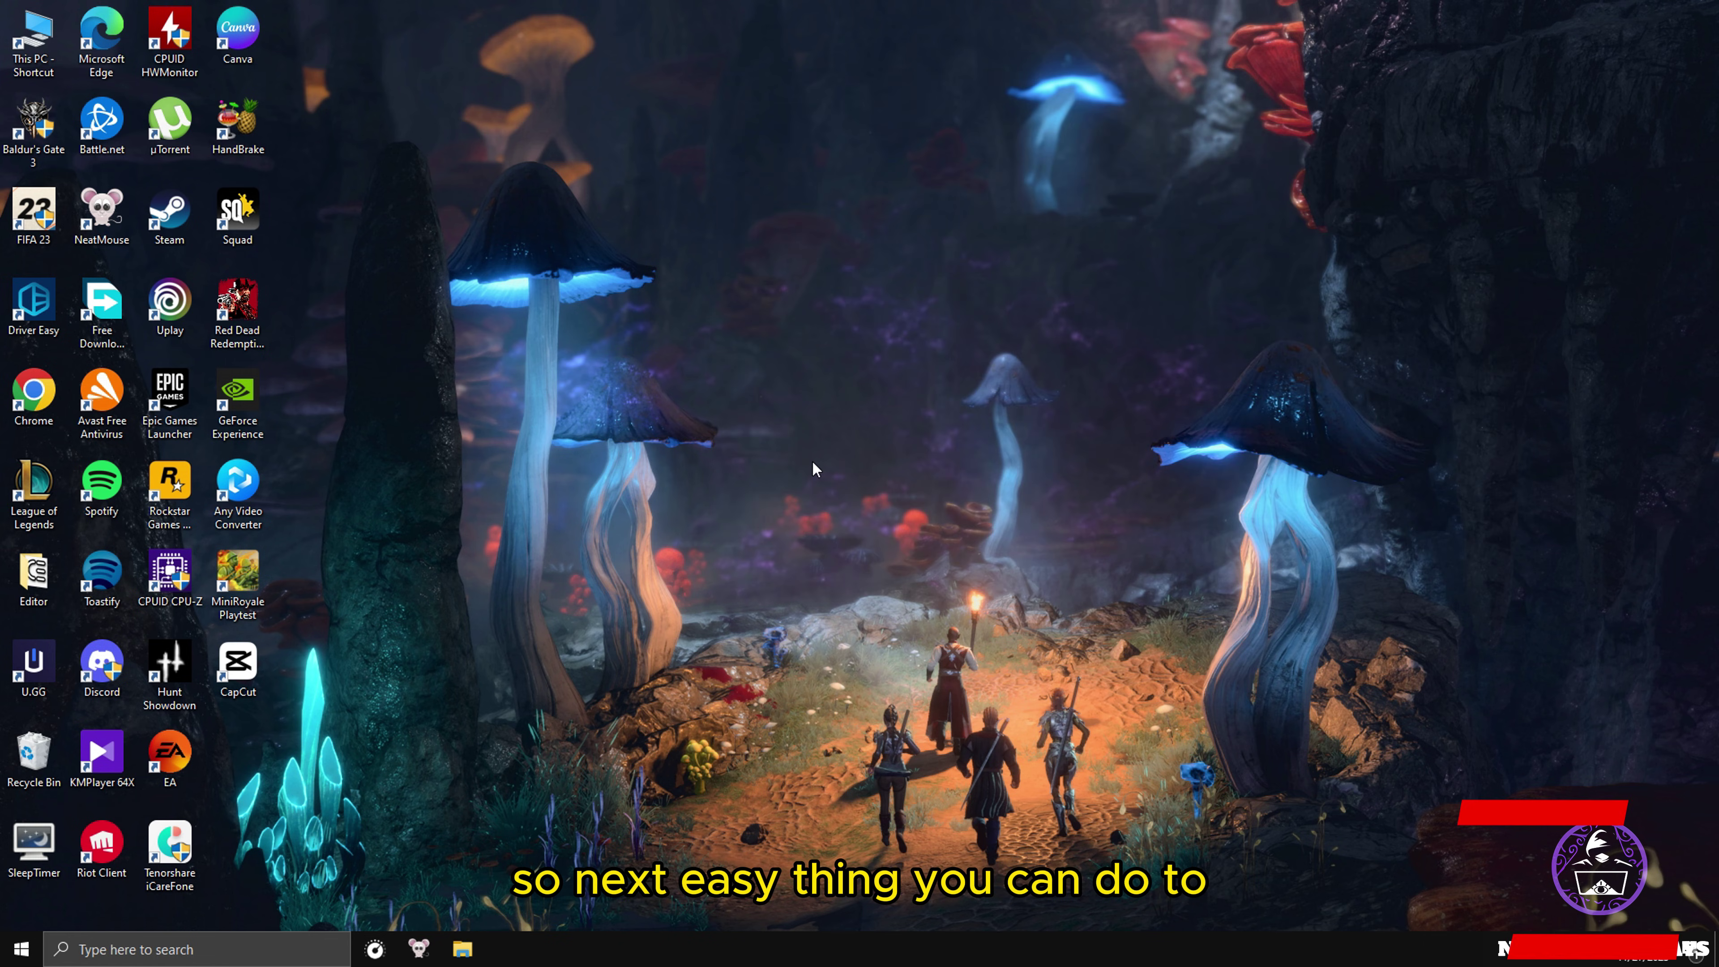
{"action": "left_click", "coordinate": [143, 956]}
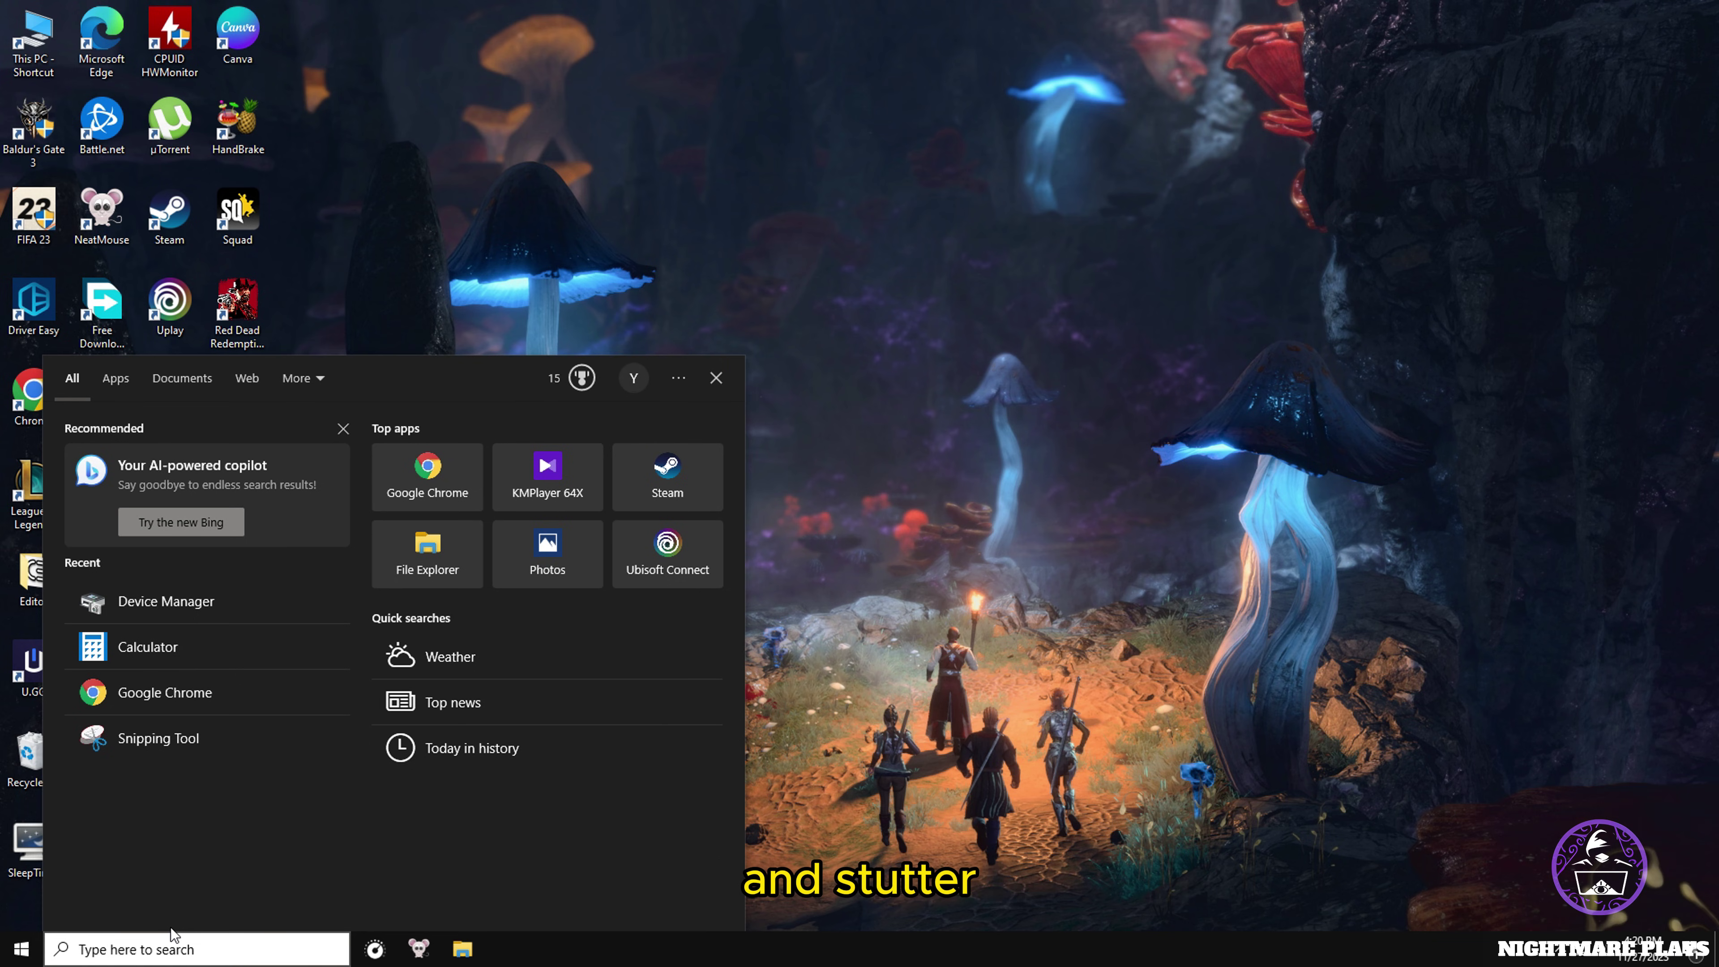
{"action": "type", "text": "back"}
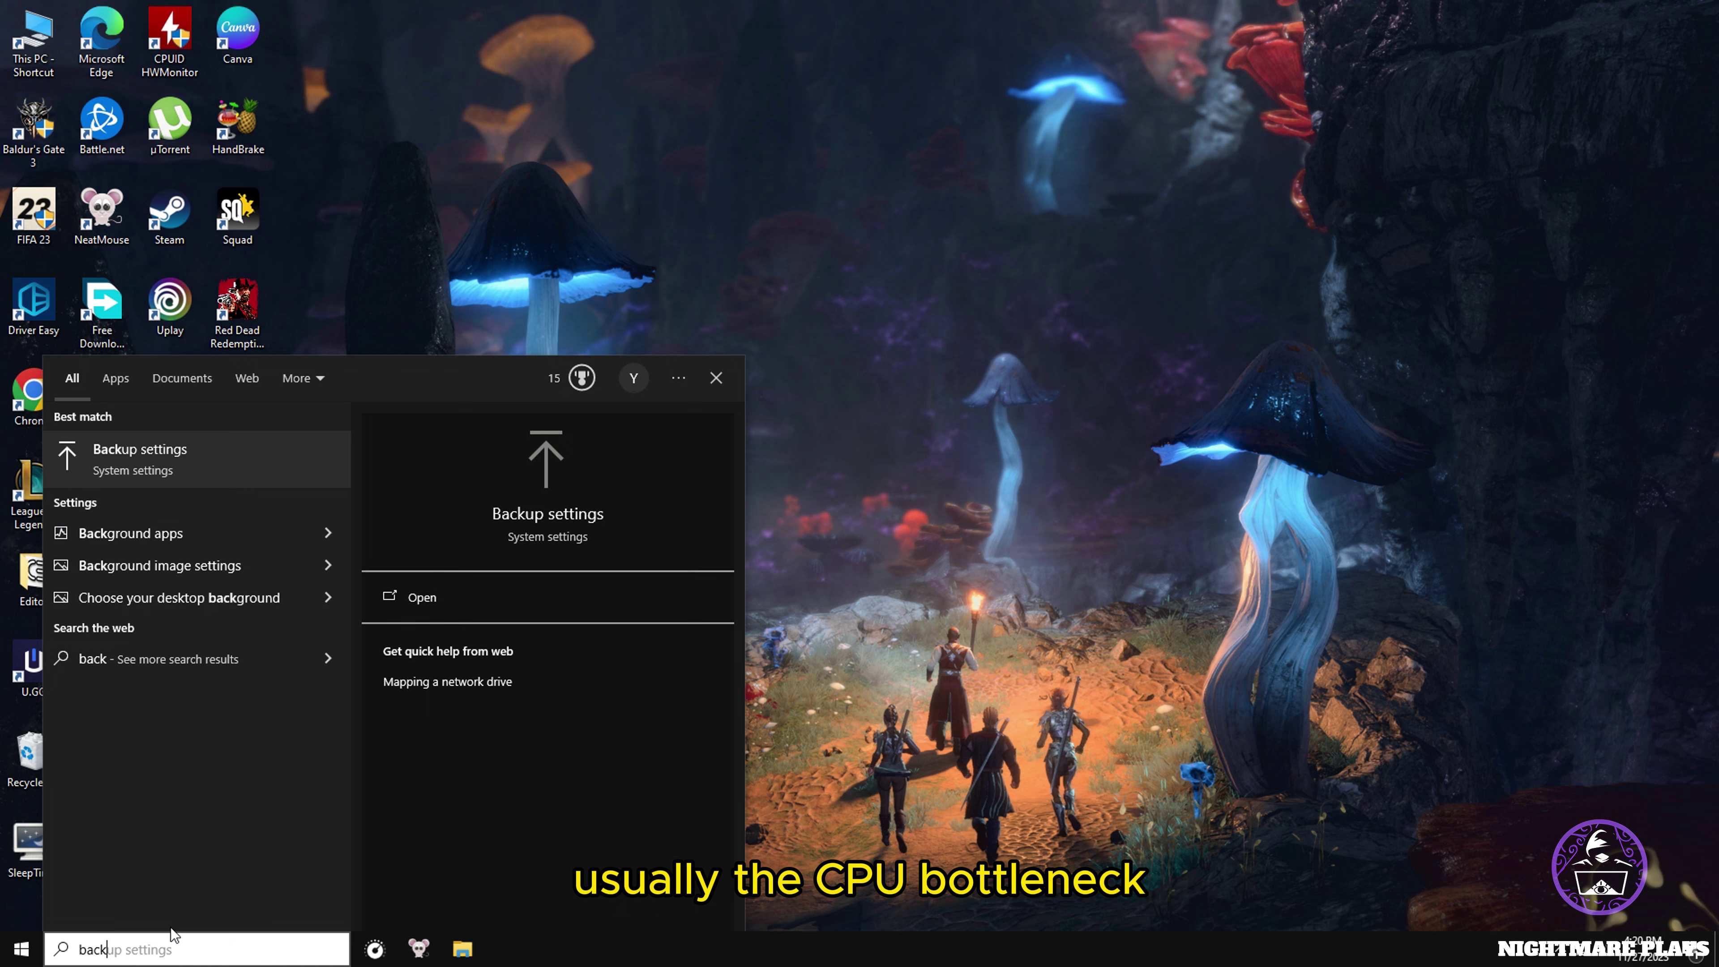
{"action": "left_click", "coordinate": [155, 542]}
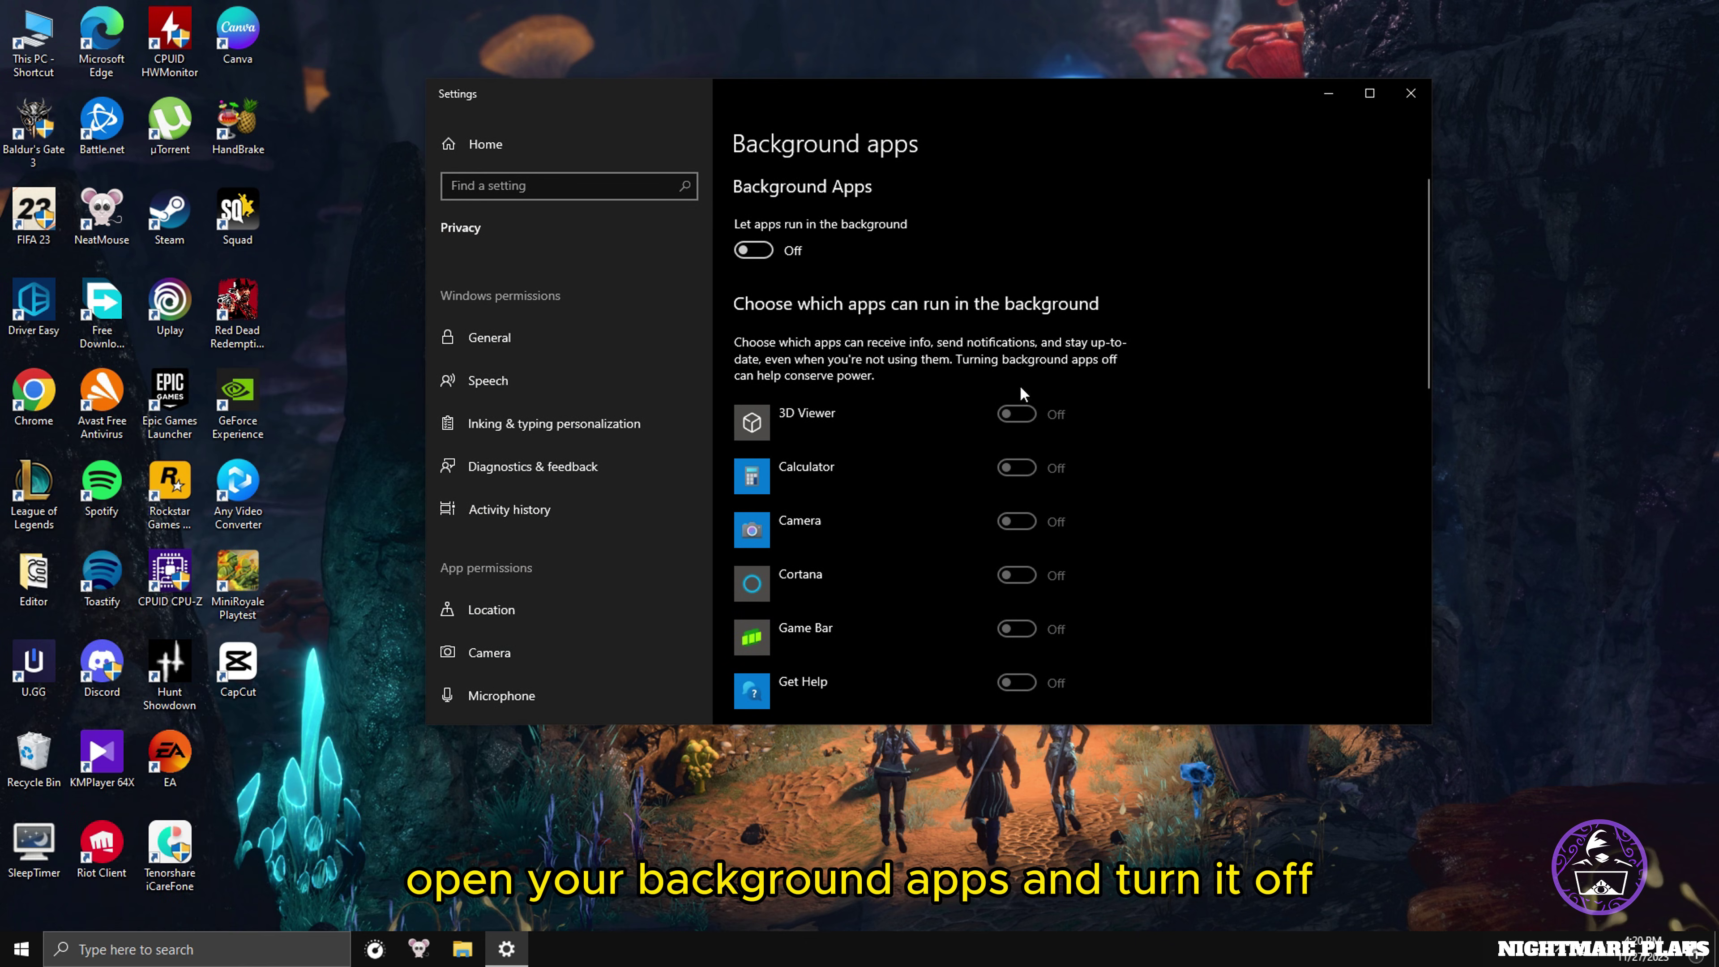
{"action": "left_click_drag", "start_coordinate": [1425, 299], "coordinate": [1420, 447]}
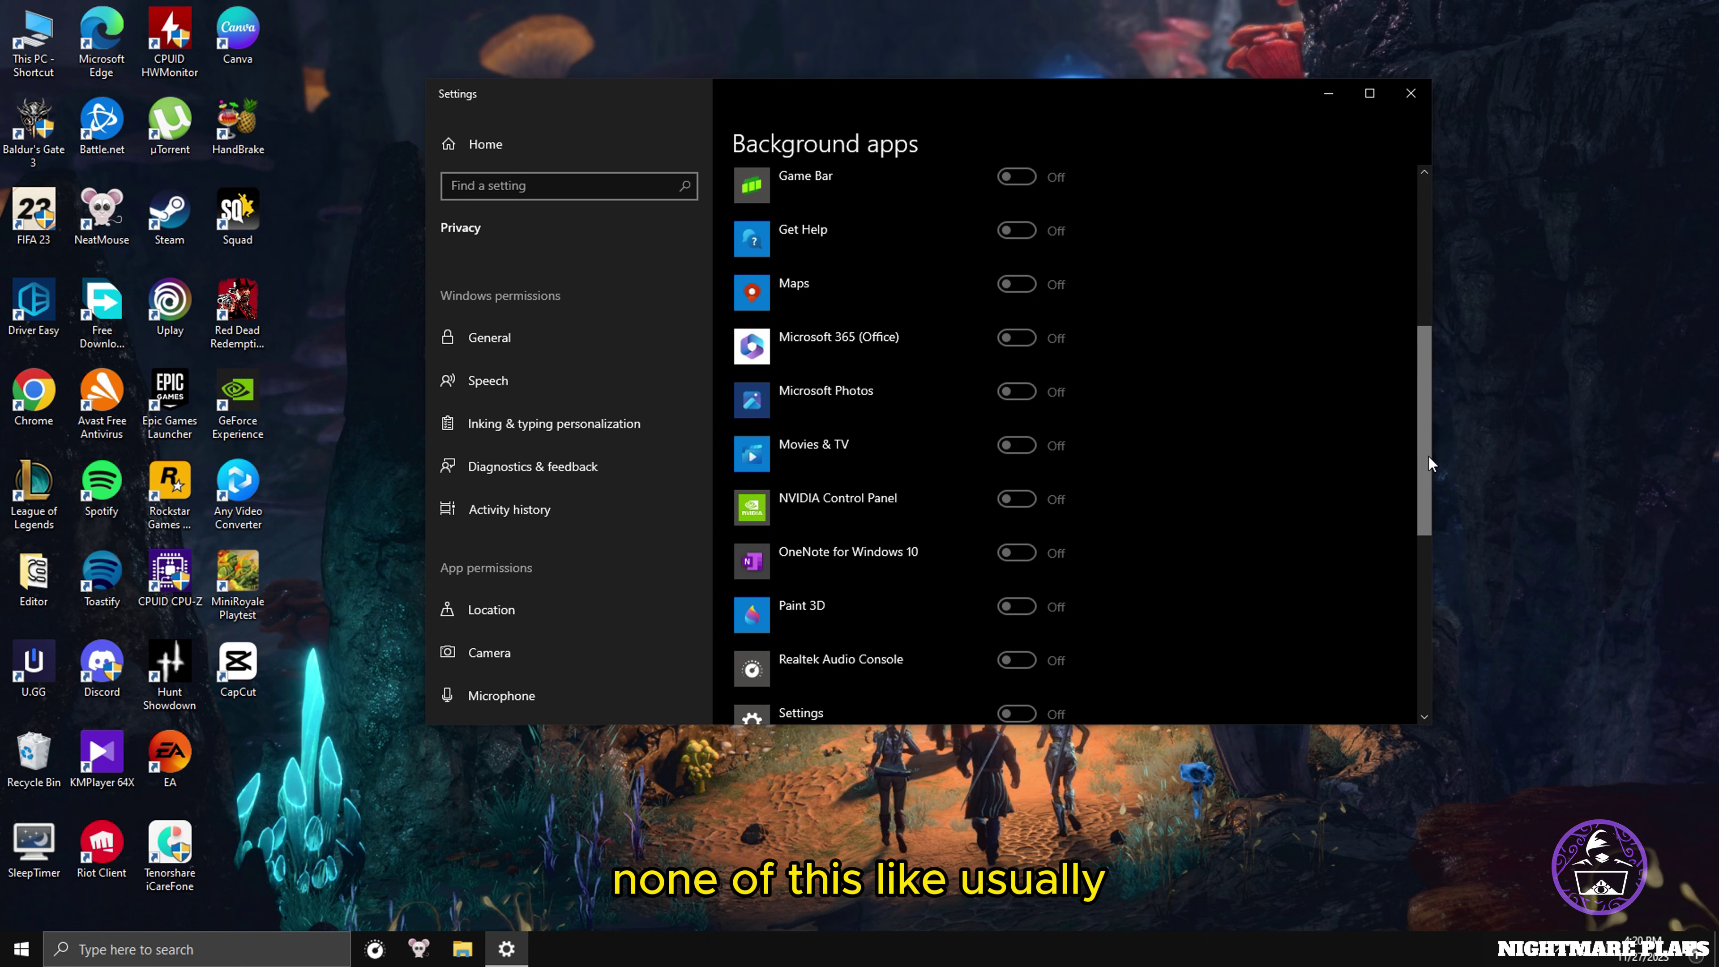
{"action": "scroll", "coordinate": [1427, 463], "scroll_direction": "down", "scroll_amount": 6}
{"action": "left_click_drag", "start_coordinate": [1423, 610], "coordinate": [1413, 252]}
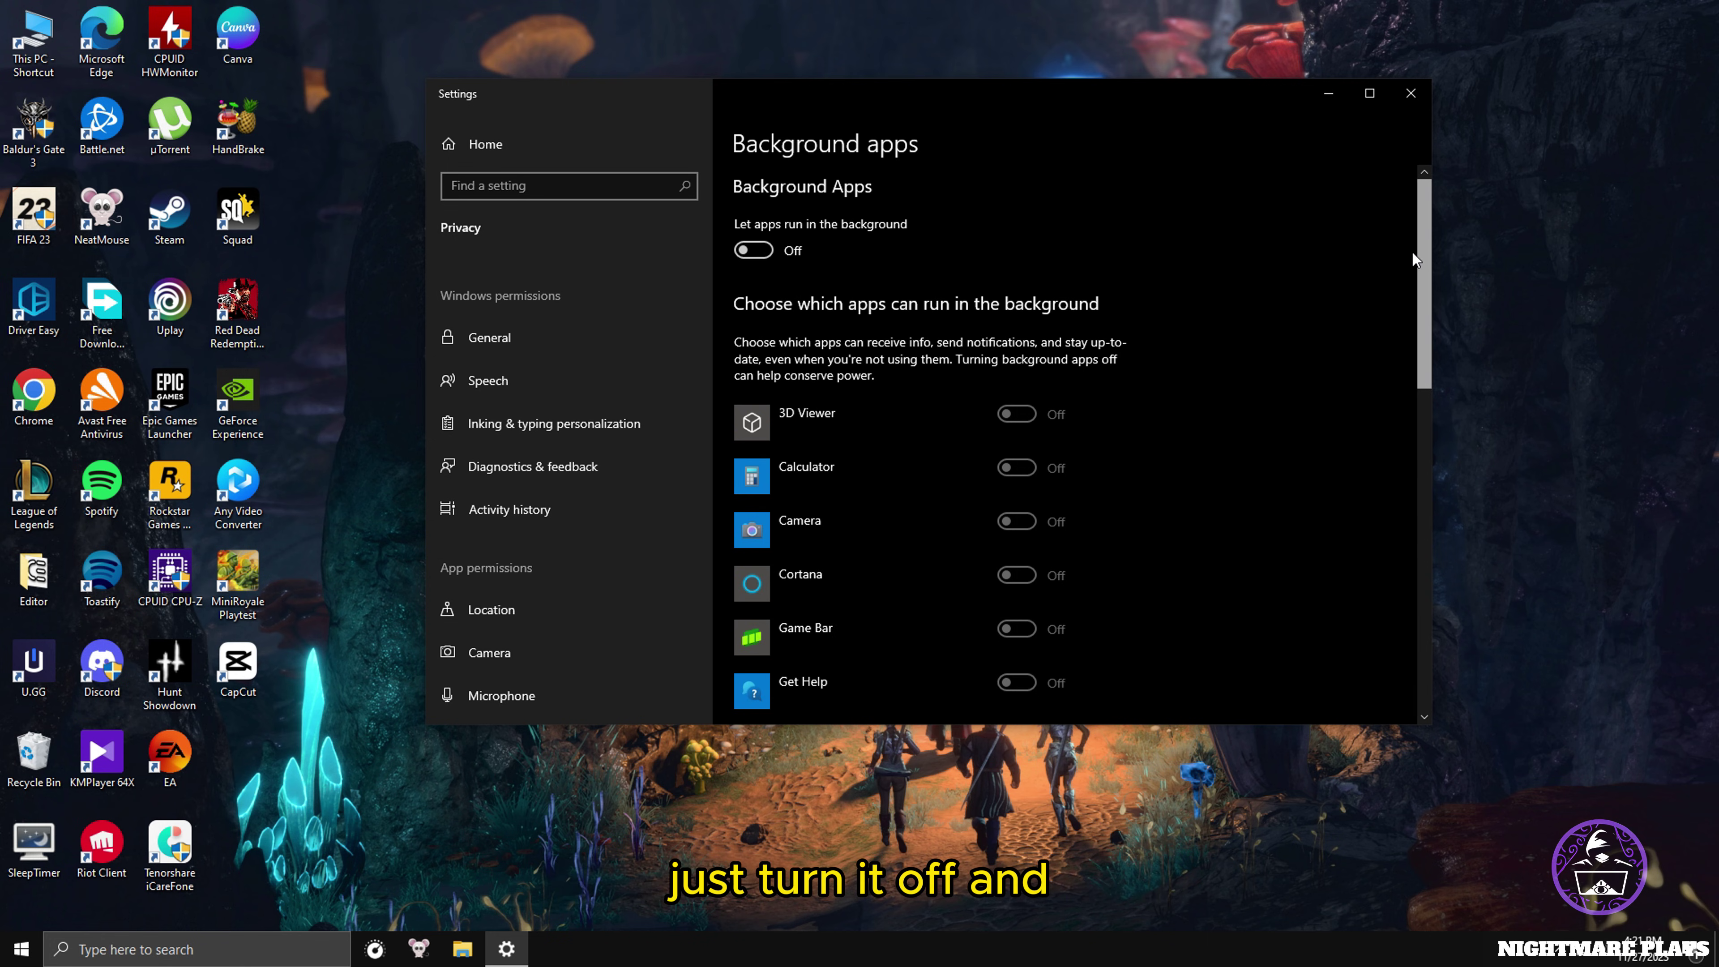
{"action": "left_click", "coordinate": [1411, 94]}
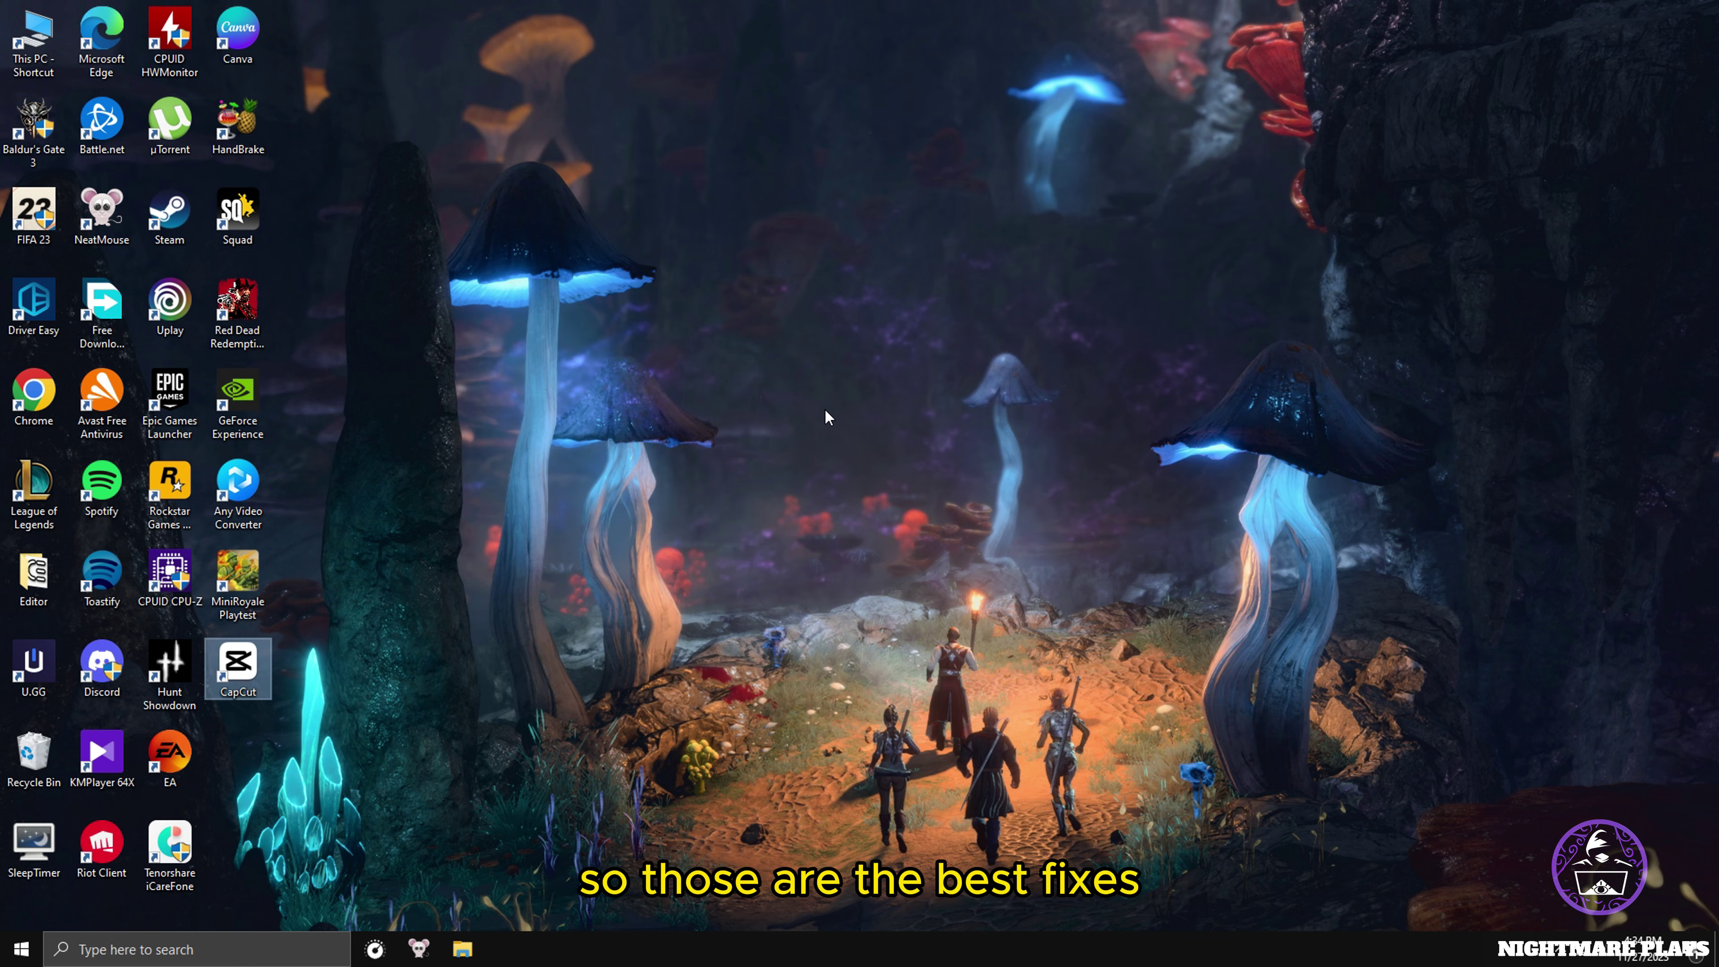